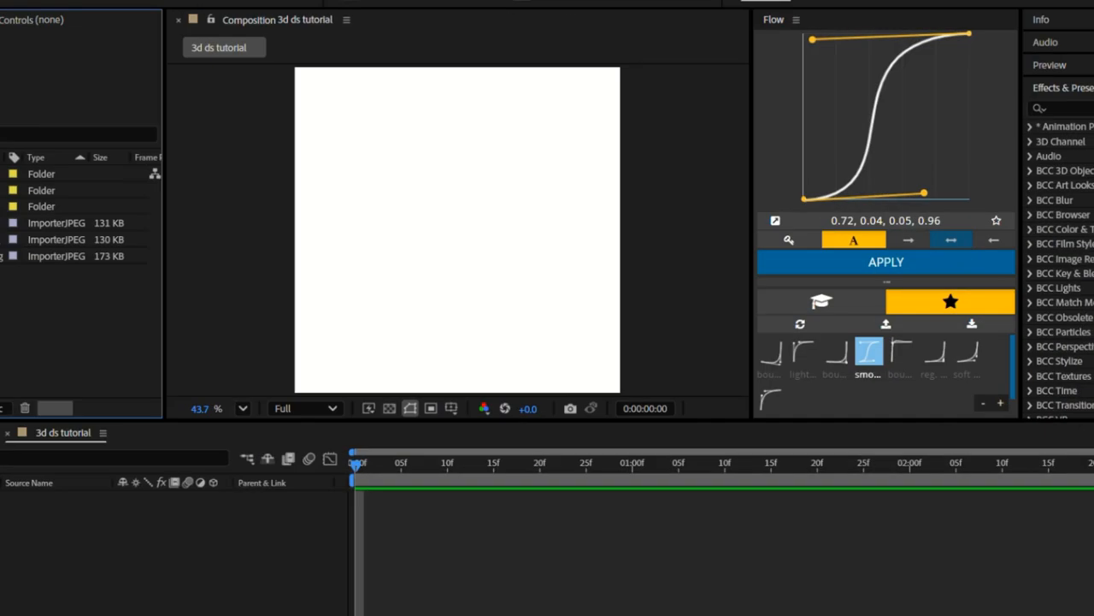
Step: Add the three JPEG photos from the project files to the 3d ds tutorial composition as layers
left_click_drag(0, 216, 321, 492)
left_click(375, 559)
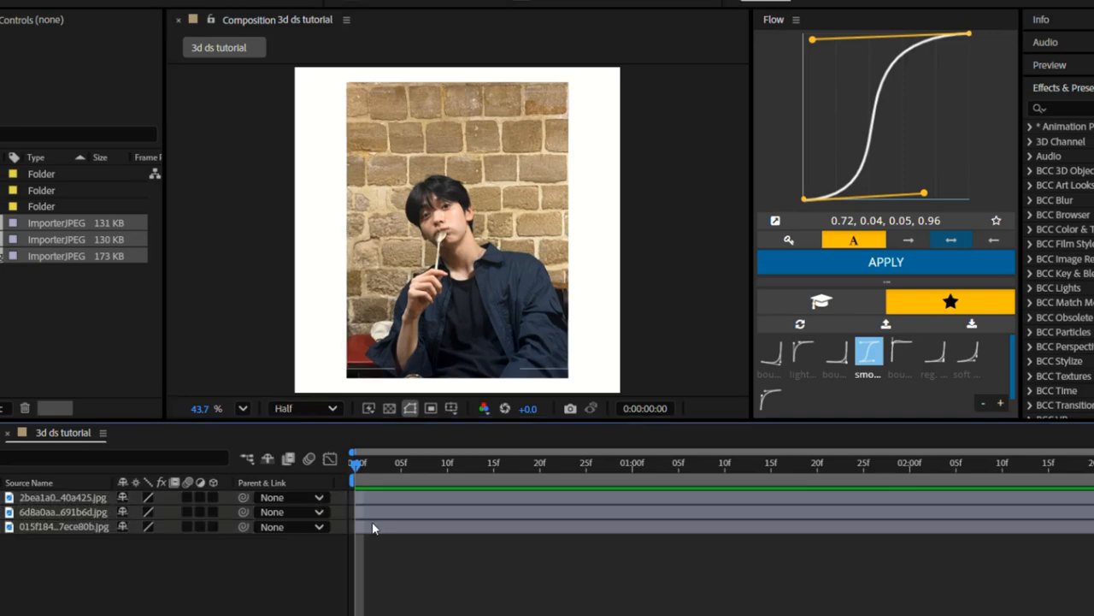
Step: Enlarge the lowest photo layer, the garden chair picture, until it fills the square frame, reposition it and pre-compose it
left_click(402, 528)
key("s")
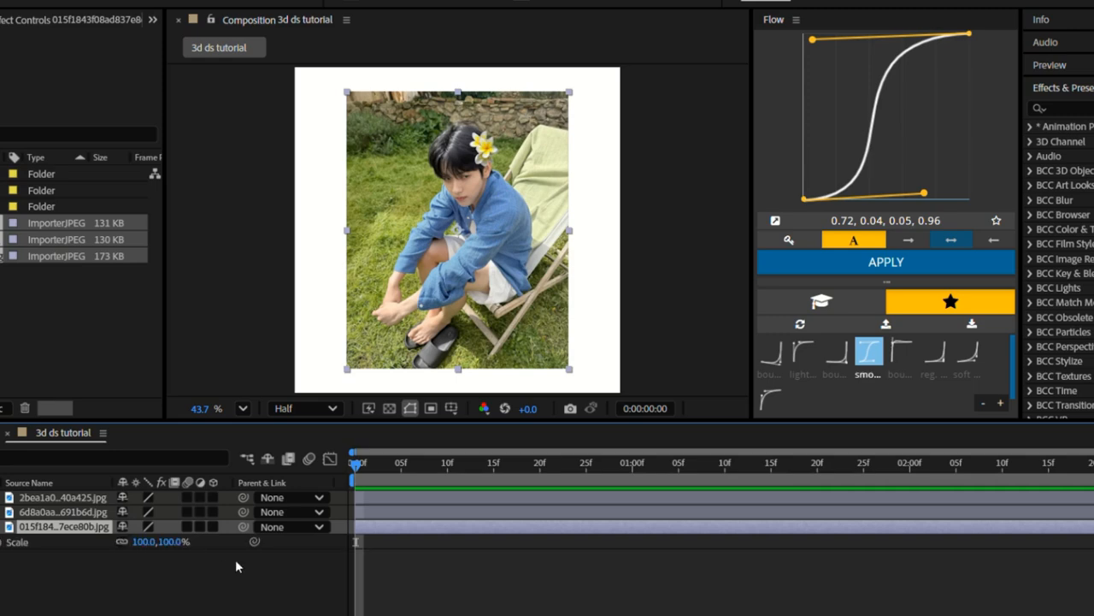
left_click_drag(167, 545, 219, 547)
key("p")
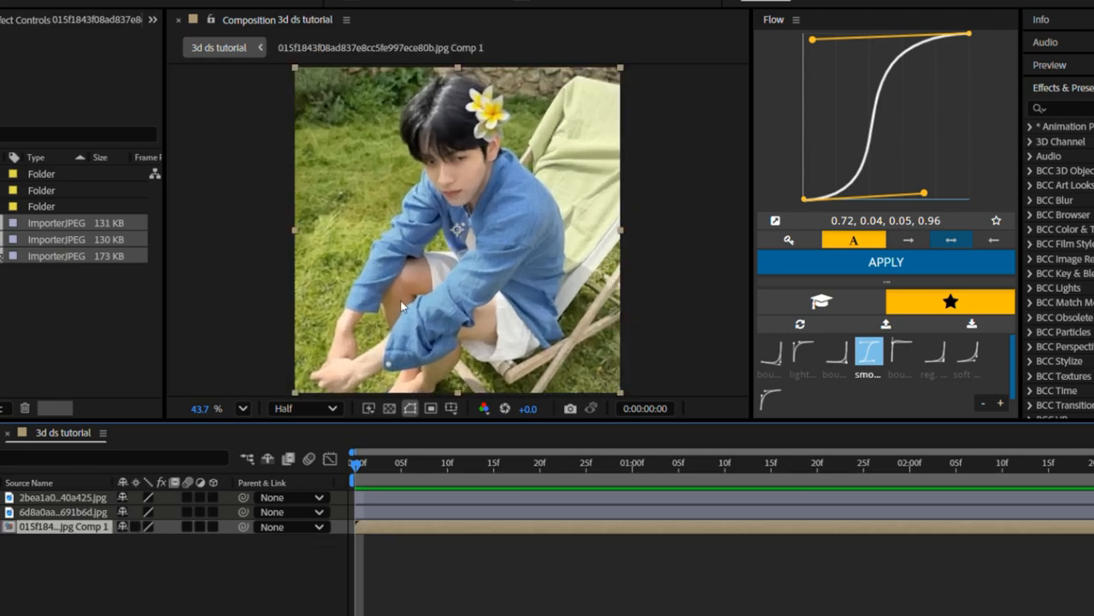
Step: Preview the two upper photo layers one at a time by showing and hiding each of them
left_click(1, 512)
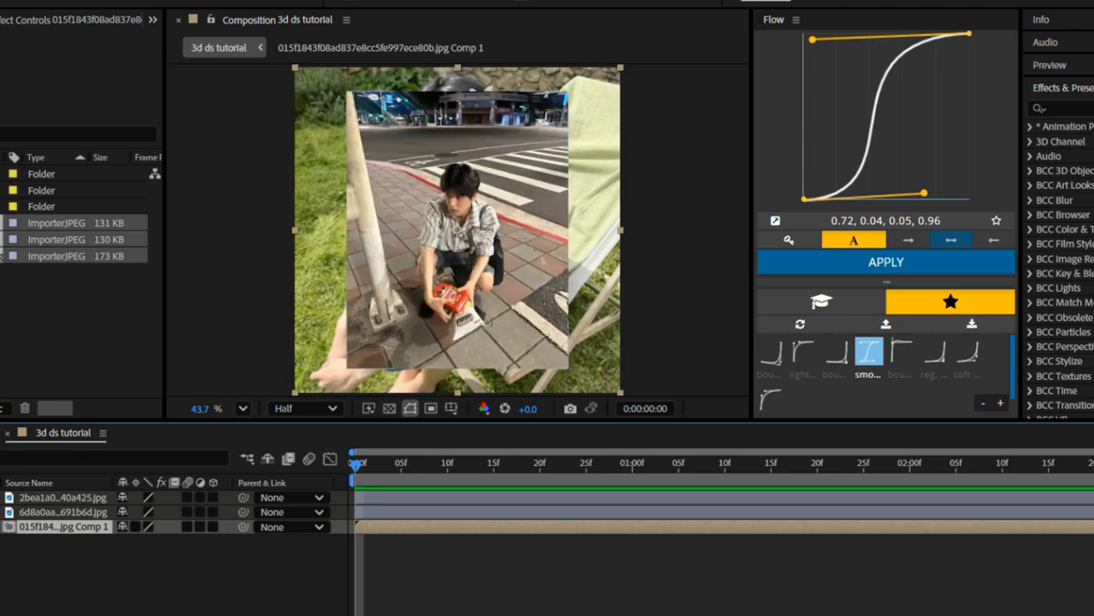
left_click(1, 511)
left_click(1, 497)
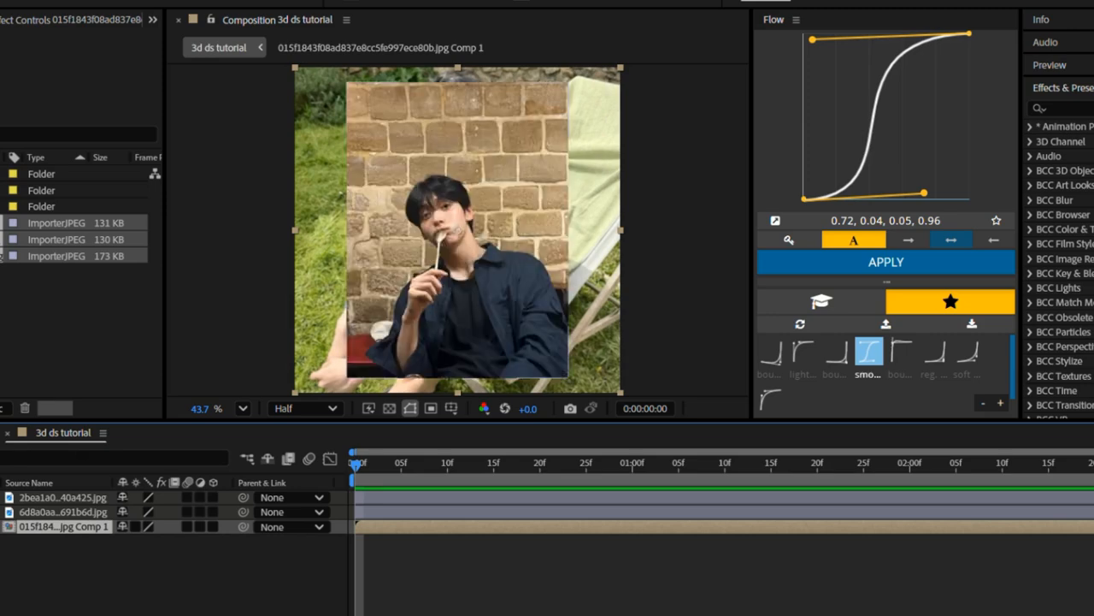
left_click(1, 497)
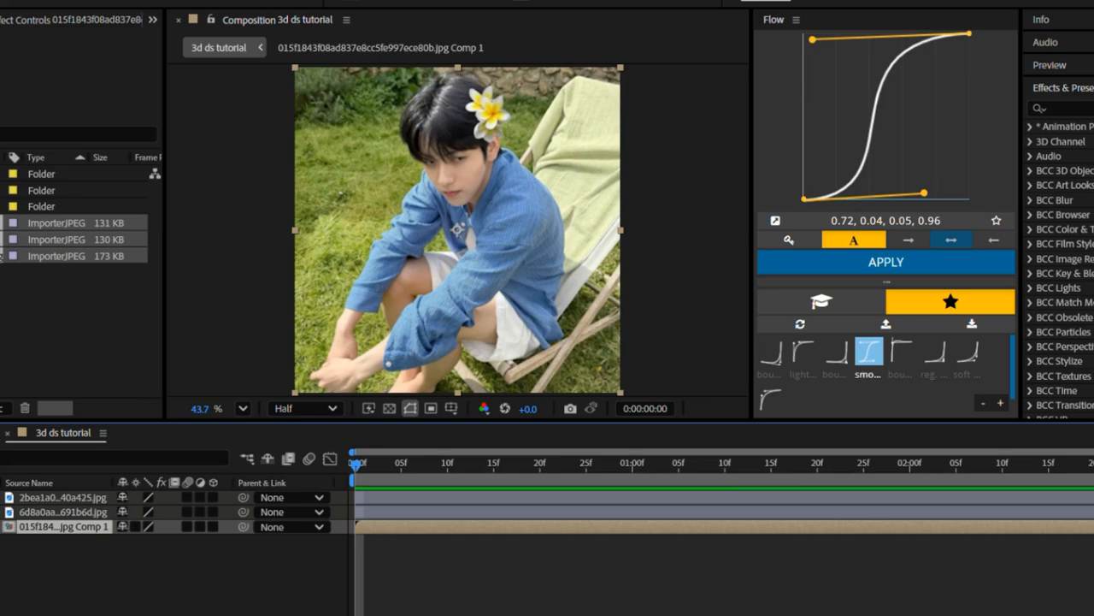
Step: Add the console image 2023-12-07 20.00.07.jpg to the composition above all other layers
left_click(1, 206)
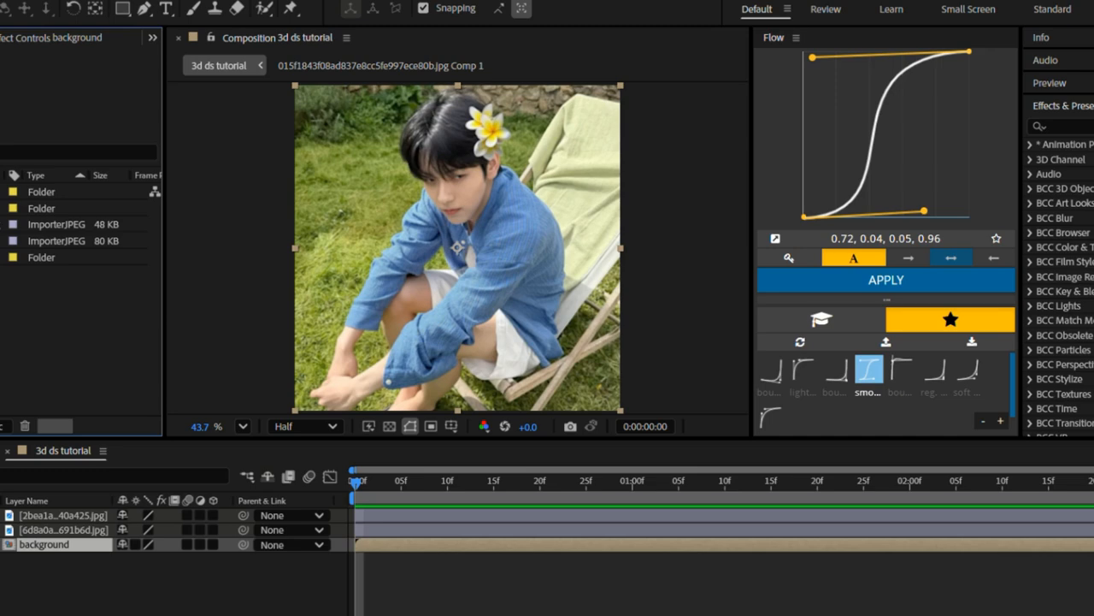
left_click(5, 224)
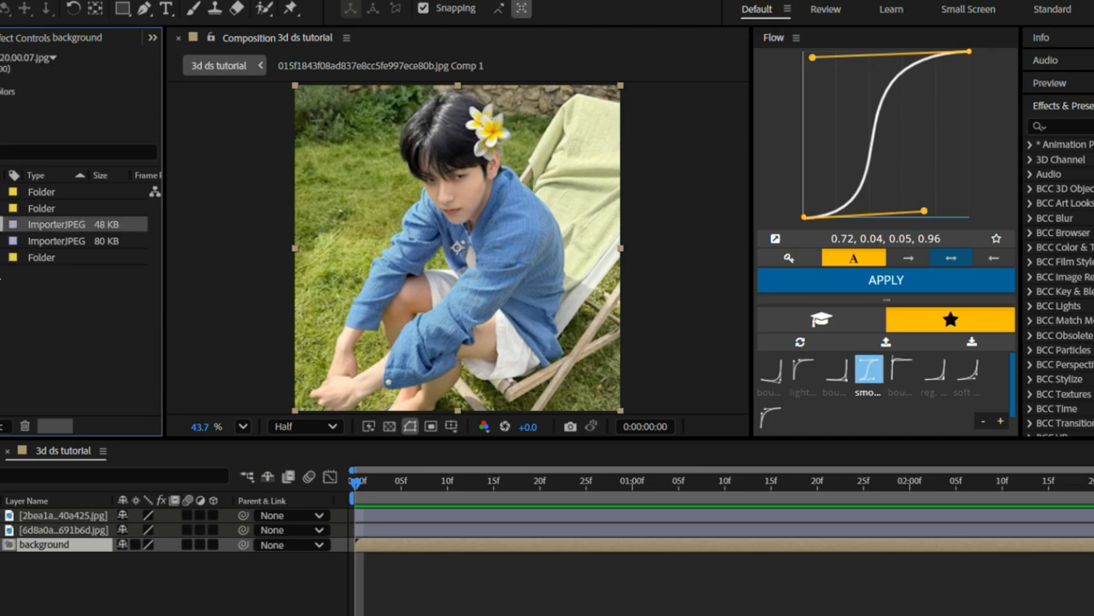
left_click_drag(17, 224, 359, 515)
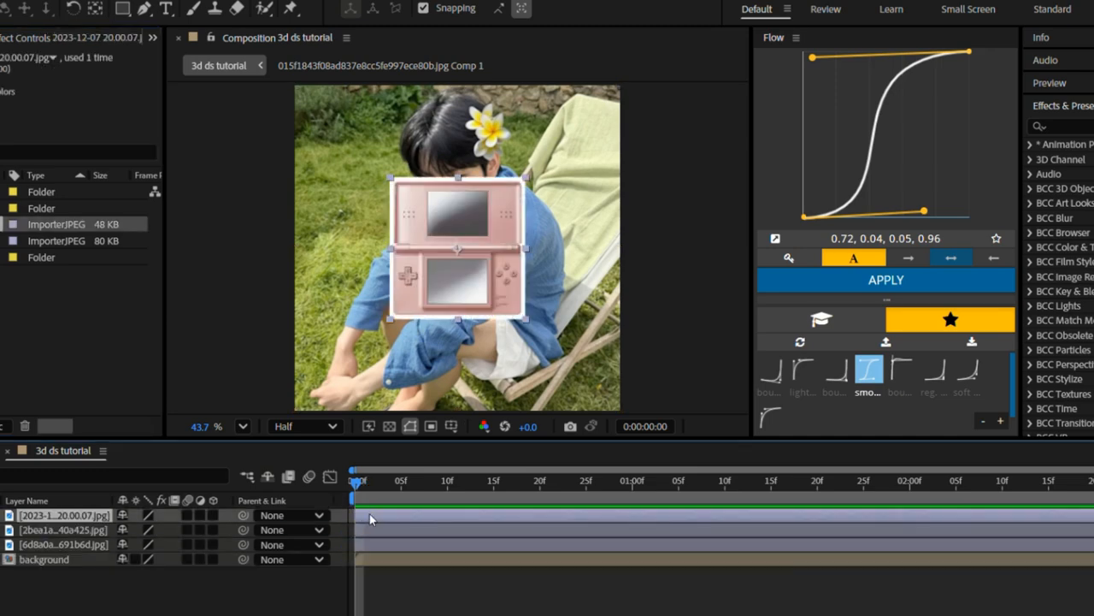
Step: Scale the console image layer to 221% and set the composition preview resolution to Full
key("s")
left_click_drag(171, 530, 262, 518)
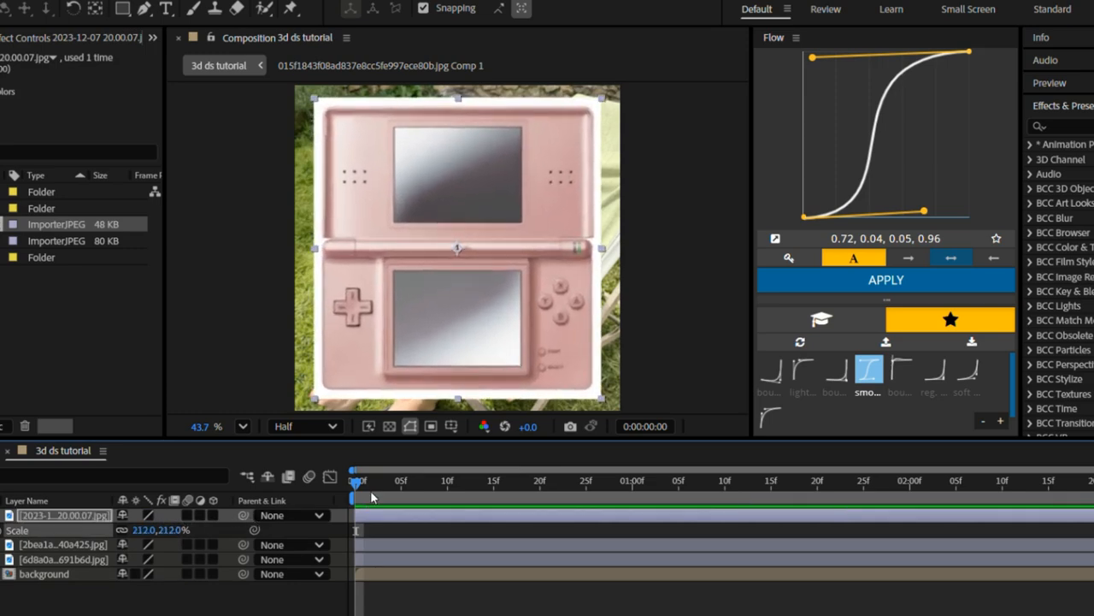
left_click(317, 430)
left_click(317, 476)
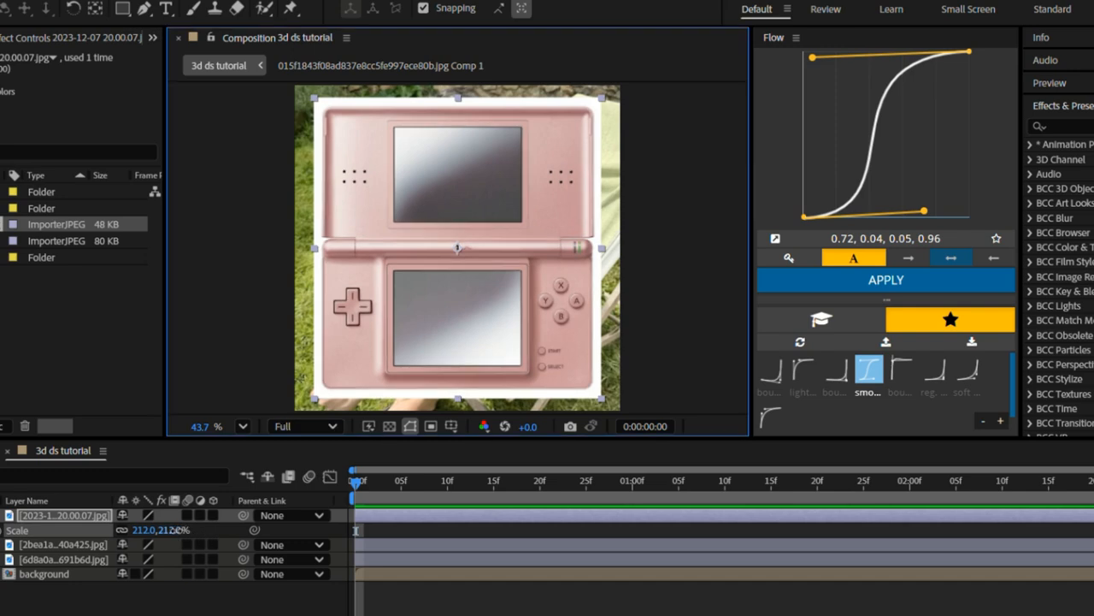
left_click_drag(176, 530, 185, 532)
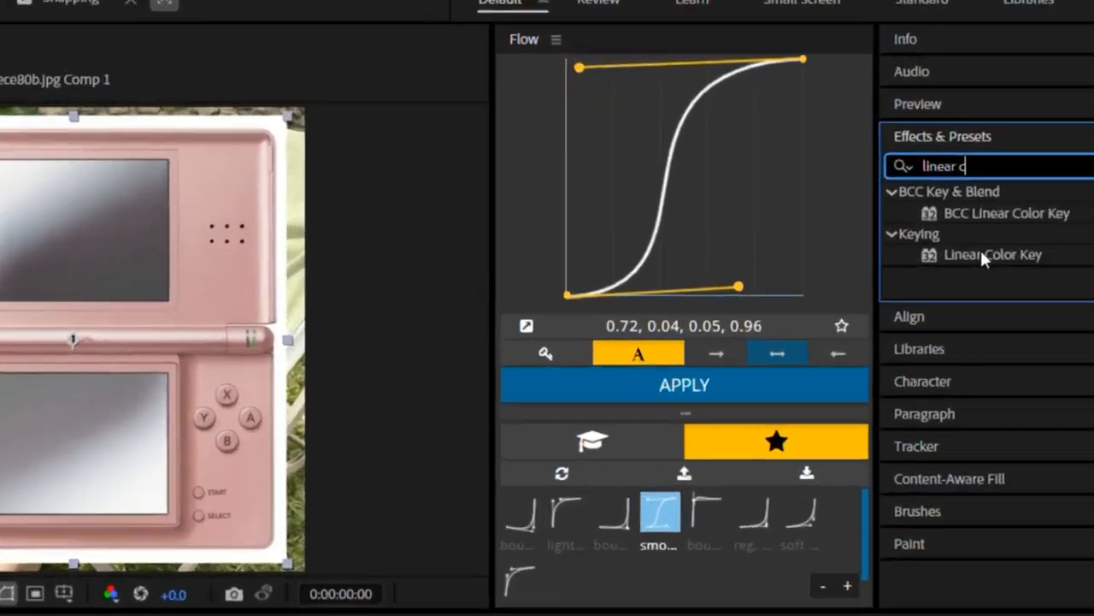
Step: Apply the Linear Color Key effect to the console image and sample its white border as the key color
left_click(984, 254)
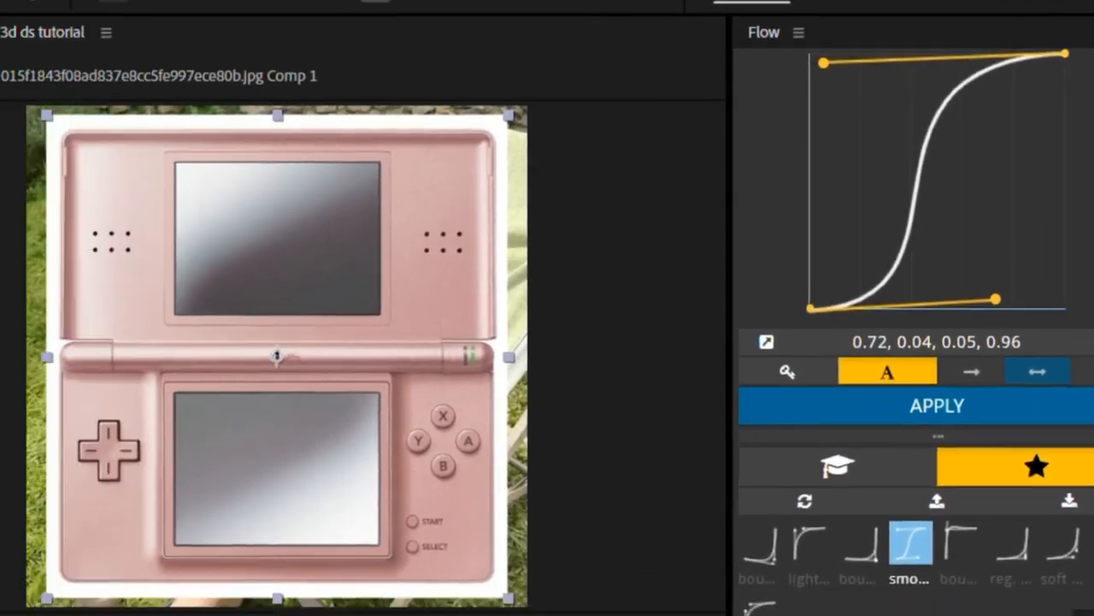
left_click(248, 263)
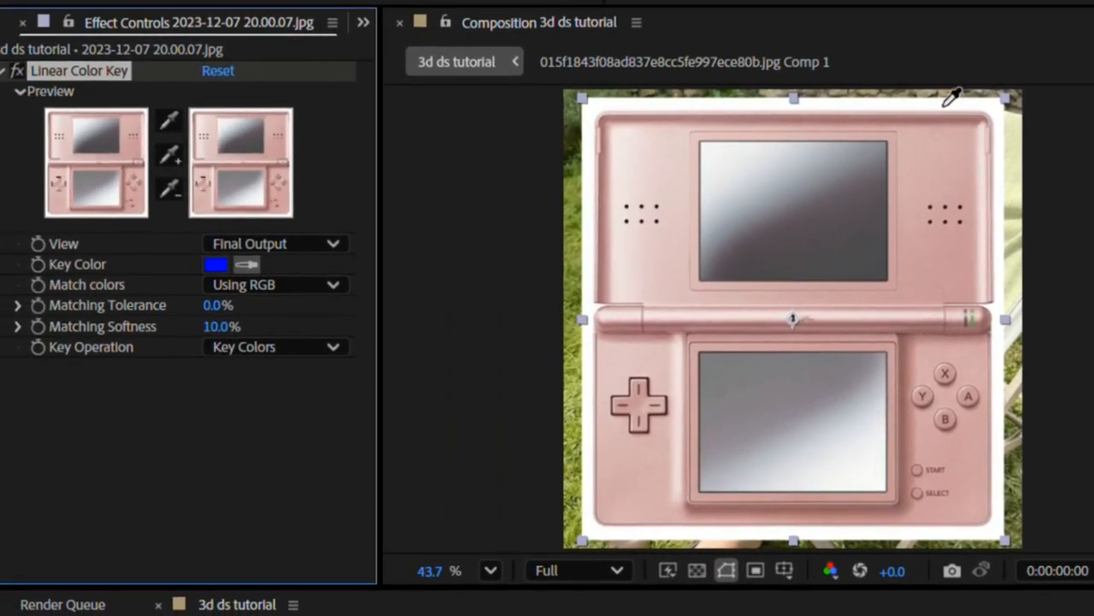
left_click(945, 105)
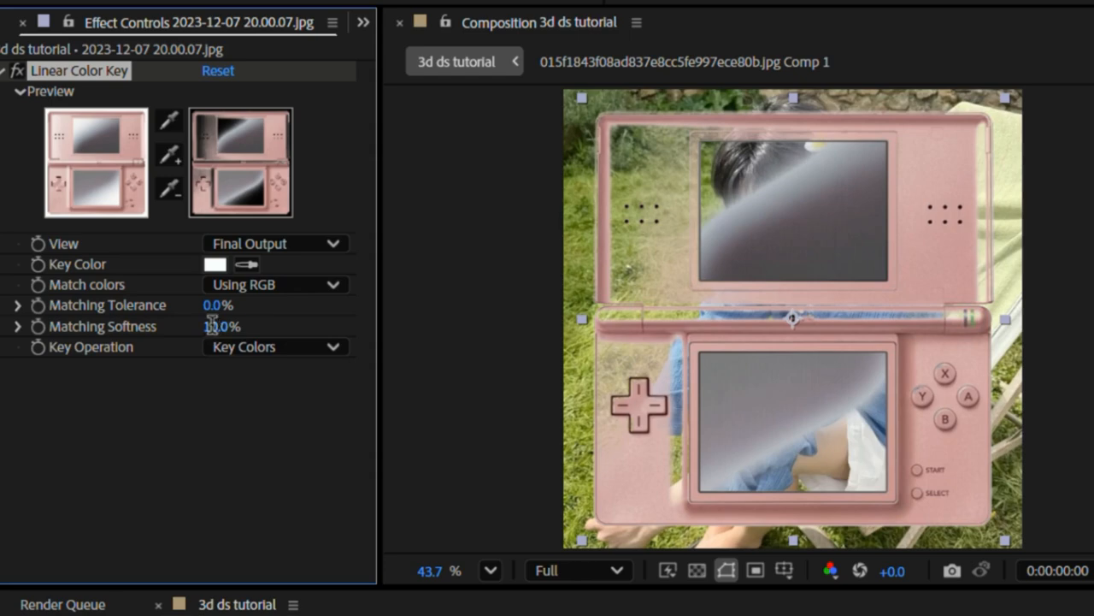
Step: Set the Linear Color Key's matching softness to 0.6%, then deselect the layer and collapse the effect's settings
left_click_drag(212, 328, 208, 327)
type("0")
key("Return")
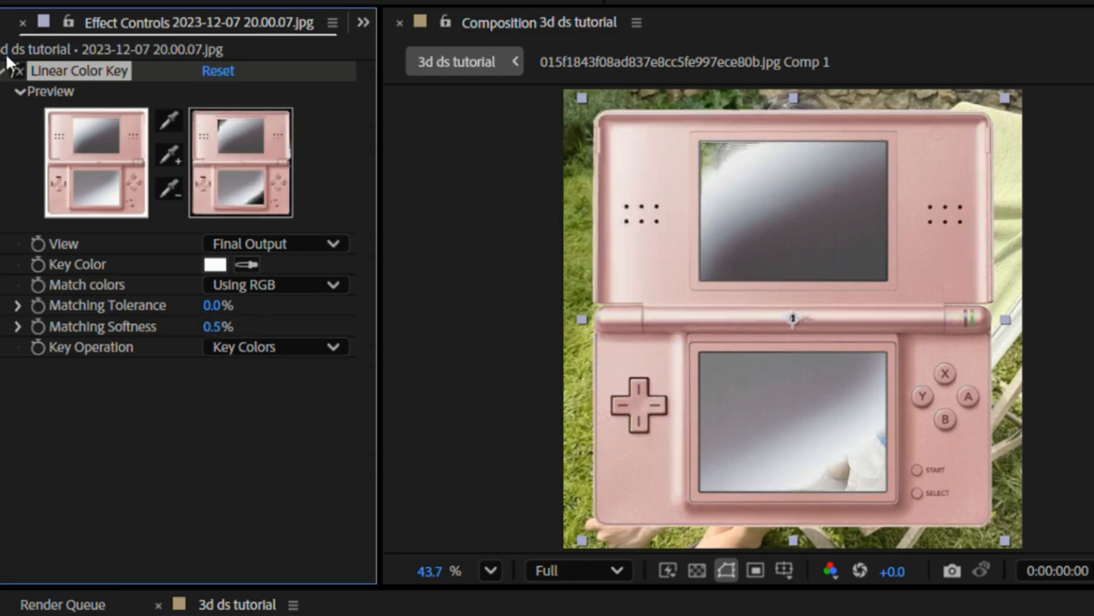
left_click(210, 327)
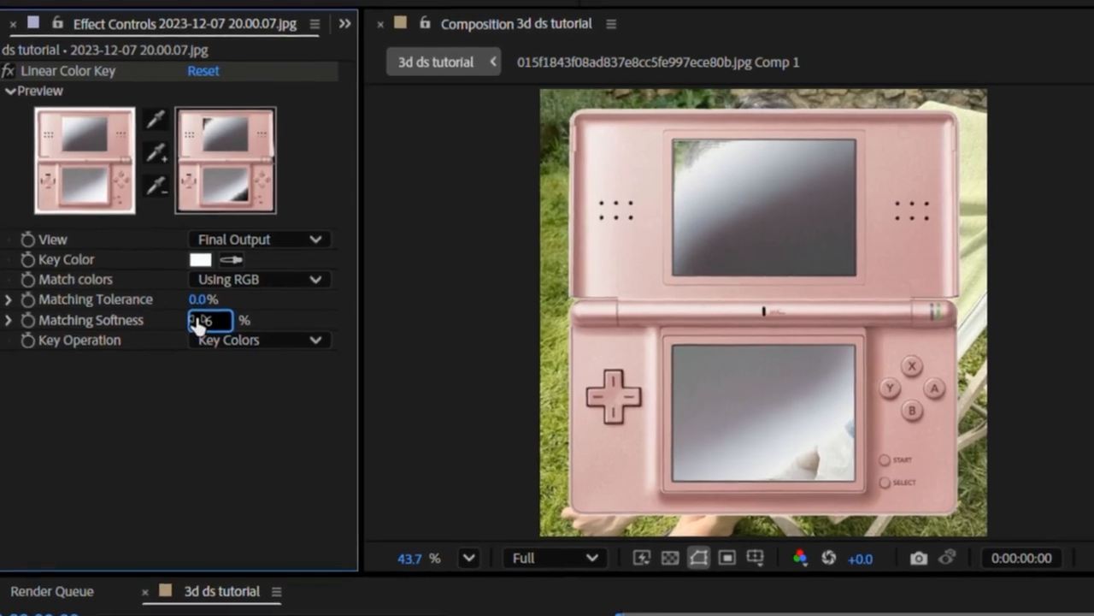
left_click_drag(199, 323, 200, 324)
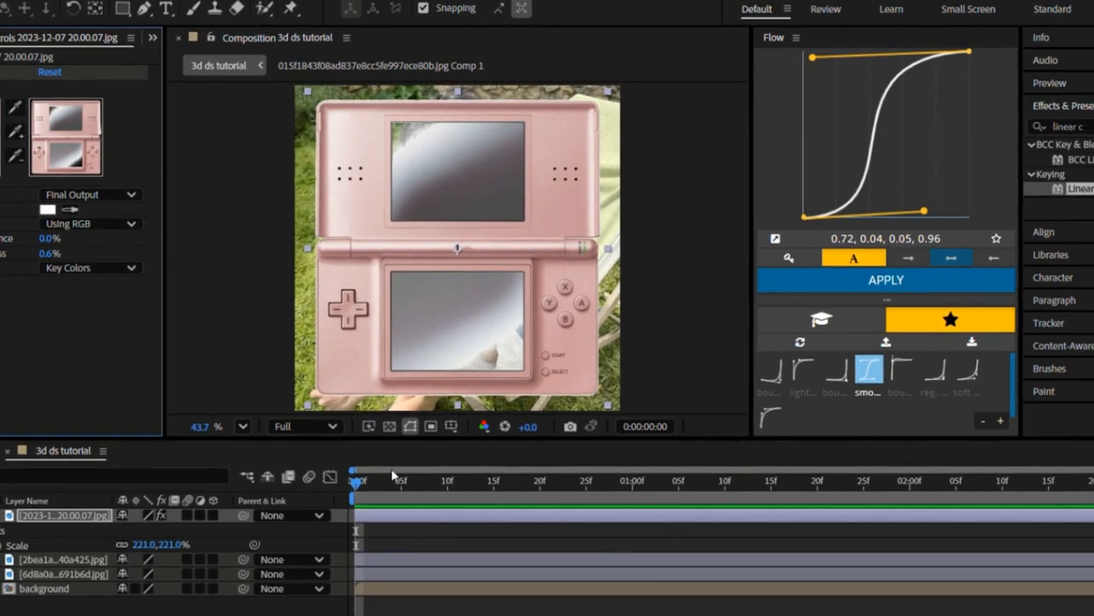
left_click(413, 540)
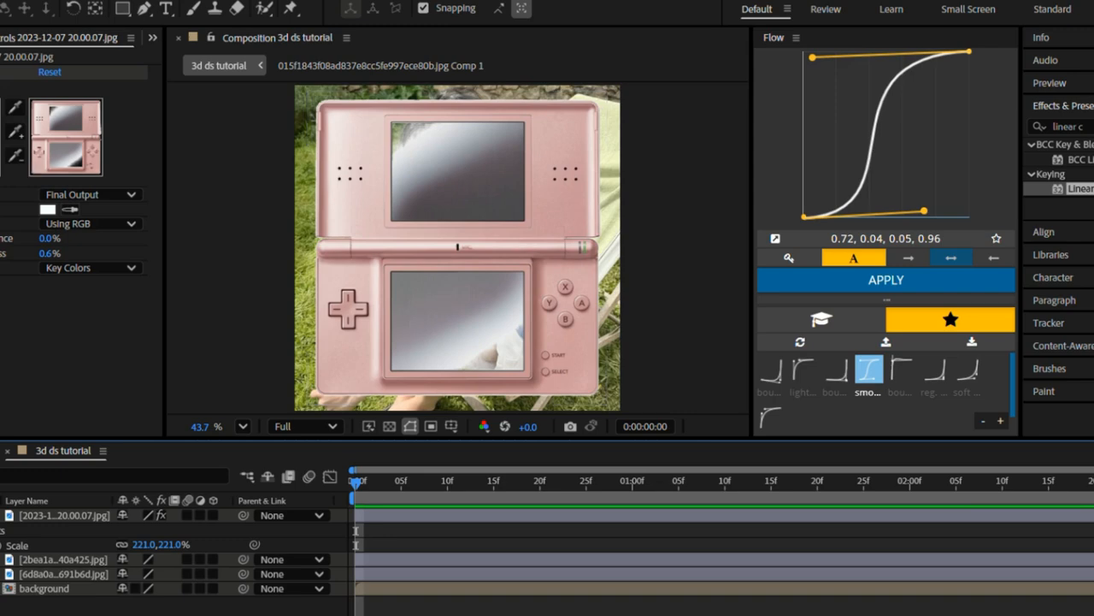
left_click(1, 73)
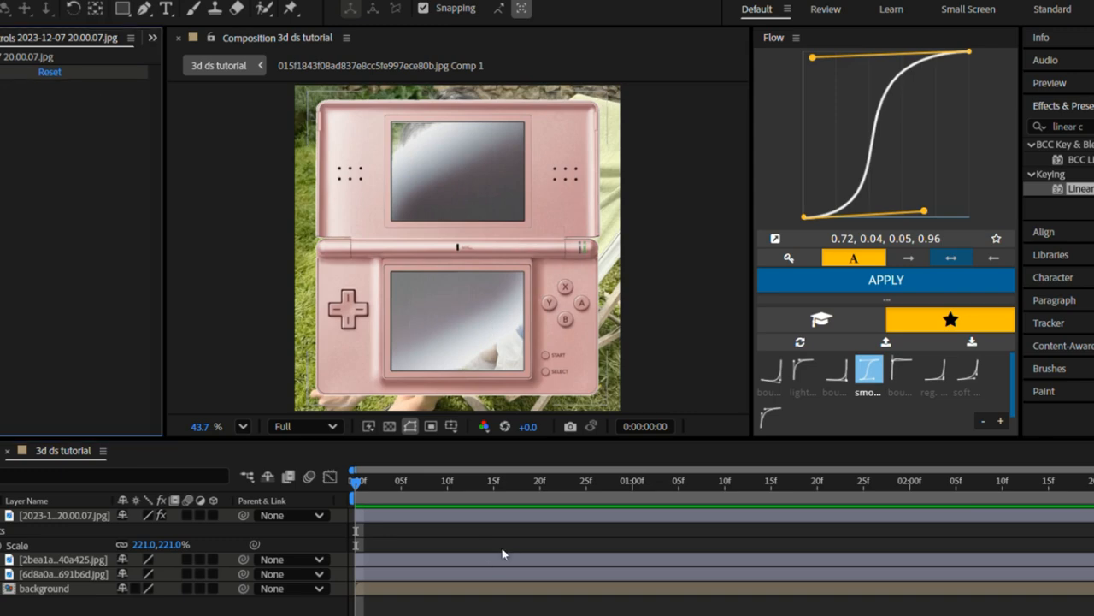
Step: Rename the console image layer as "ds top" and duplicate it as "ds bottom"
left_click(401, 520)
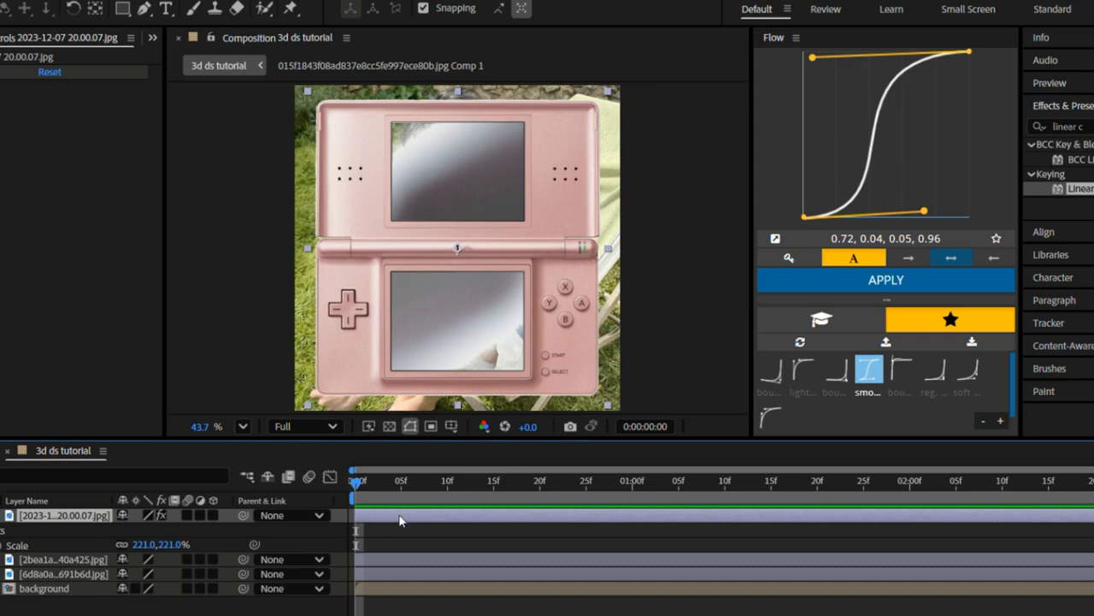
key("Return")
type("ds")
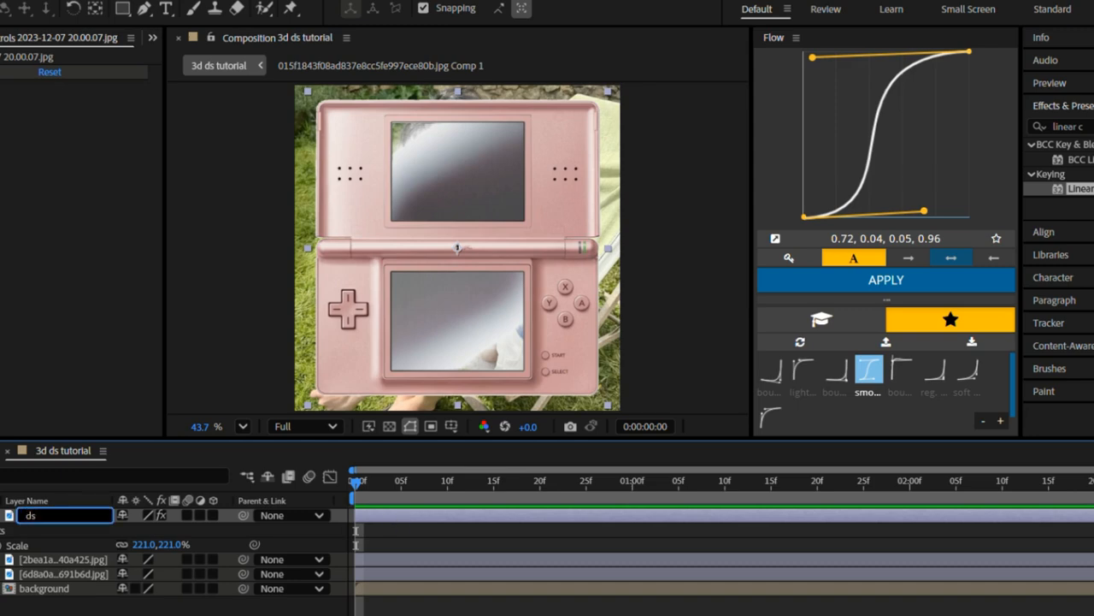
type(" top")
key("Return")
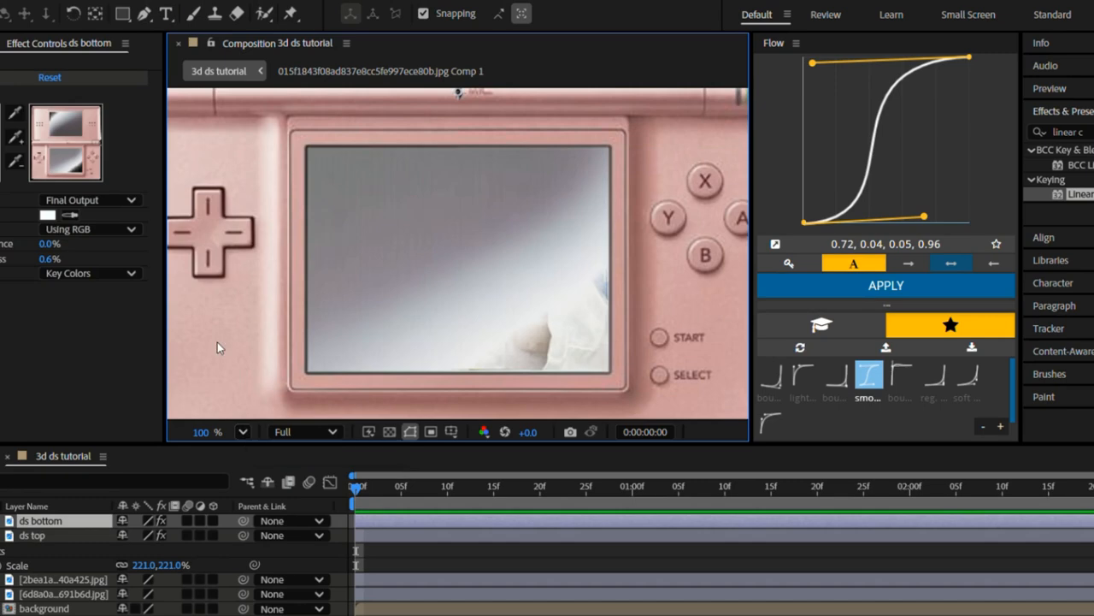
Step: Draw a rectangular mask around the console's lower screen on the ds bottom layer and set its mode to Subtract
left_click(122, 13)
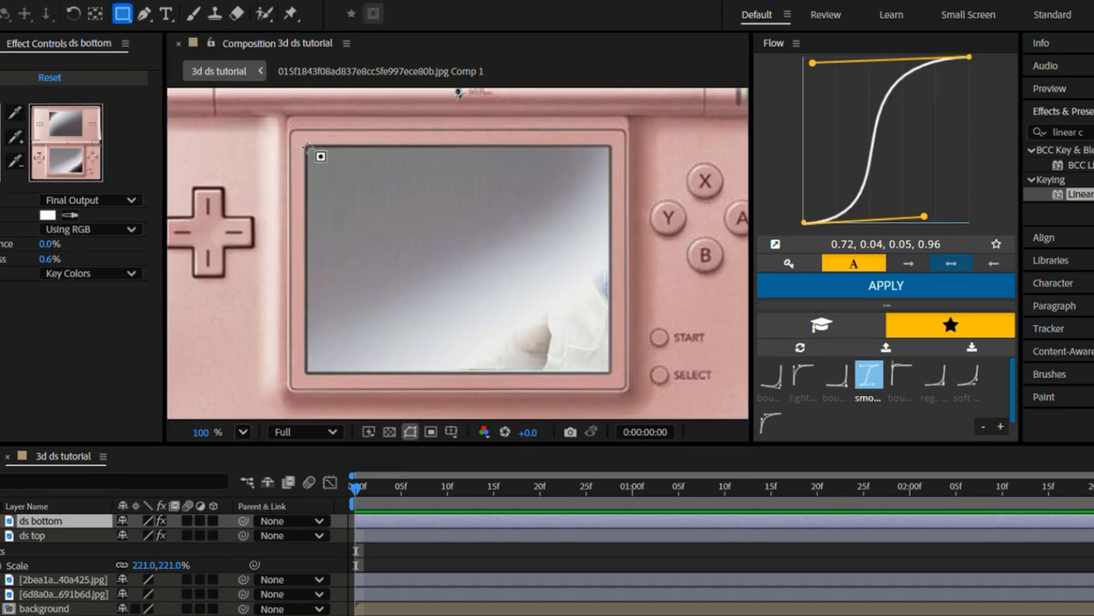
left_click_drag(307, 147, 608, 372)
left_click(161, 549)
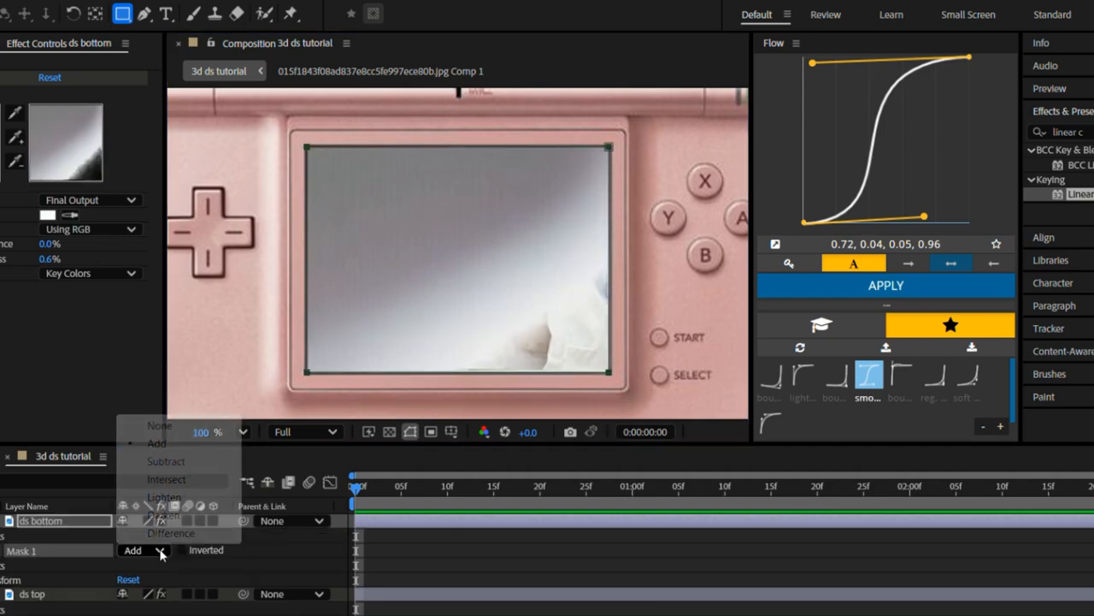
left_click(167, 461)
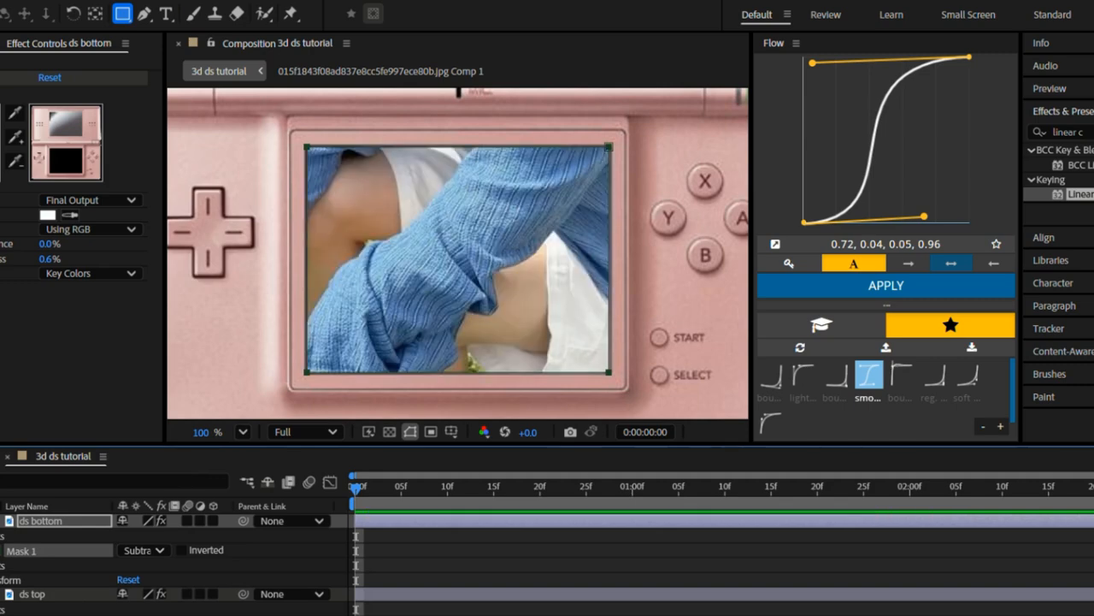
left_click(398, 580)
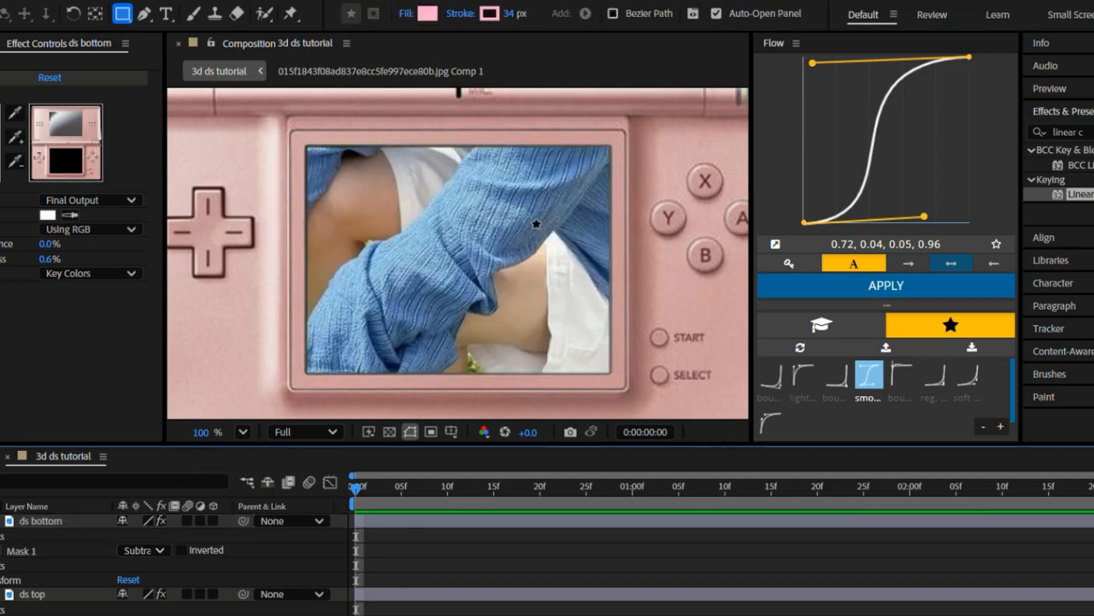
left_click(243, 431)
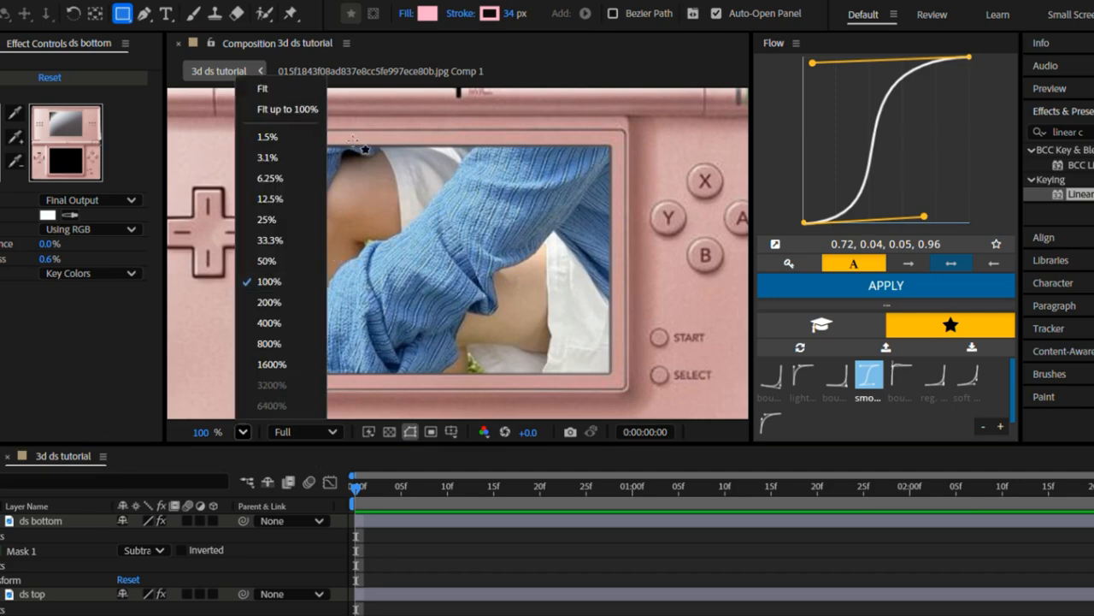
left_click(295, 116)
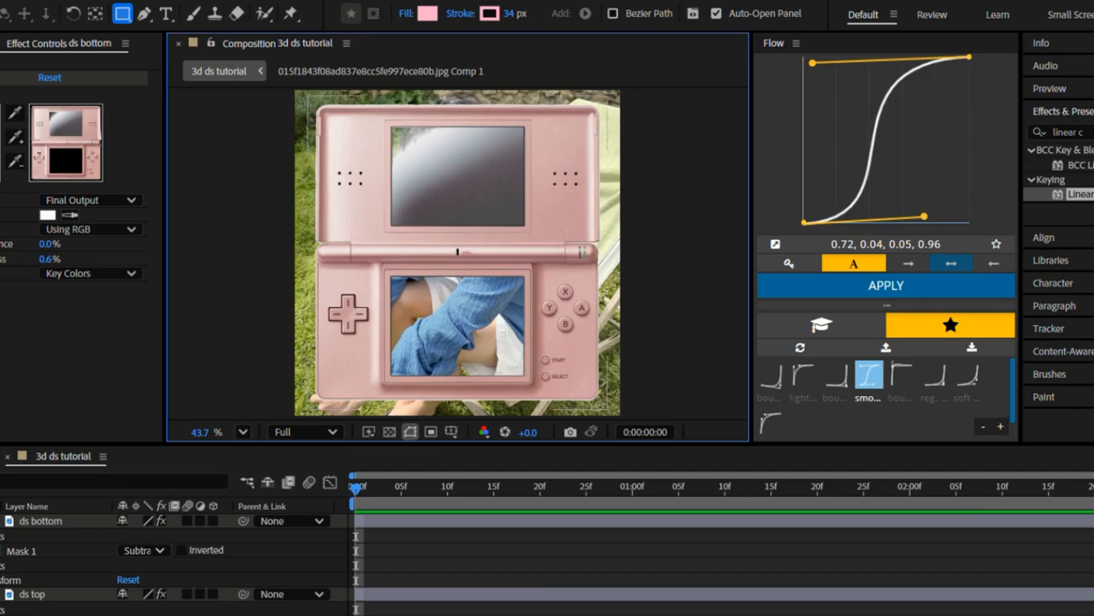
Step: Collapse the ds bottom layer's properties and hide the layer
left_click(1, 520)
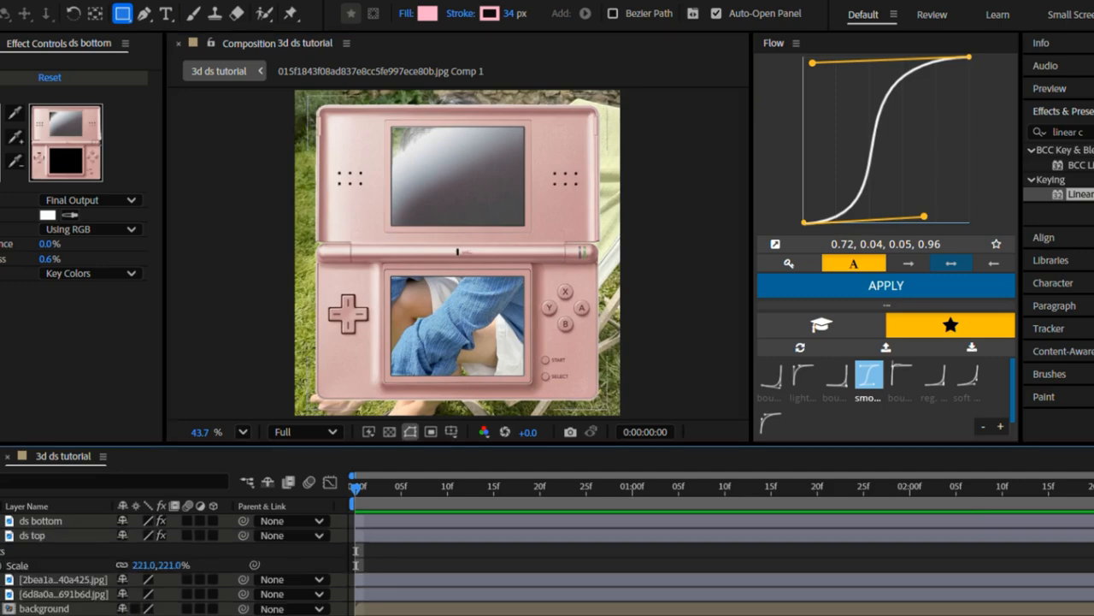
left_click(1, 521)
left_click(1, 520)
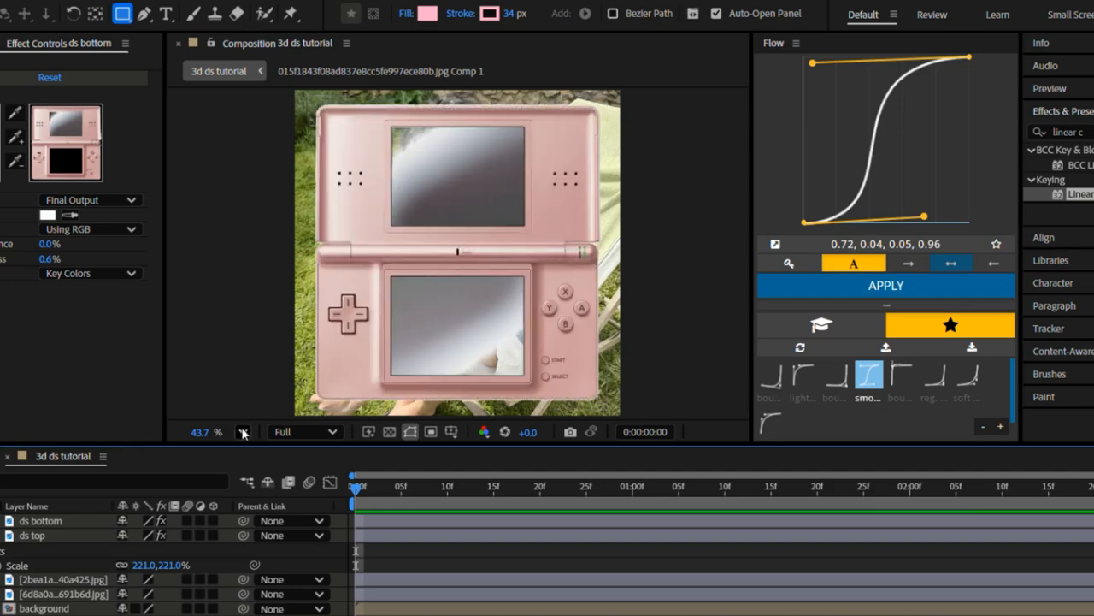
Step: Cut the console's upper screen out of the ds top layer with a rectangular mask
left_click(242, 432)
left_click(297, 285)
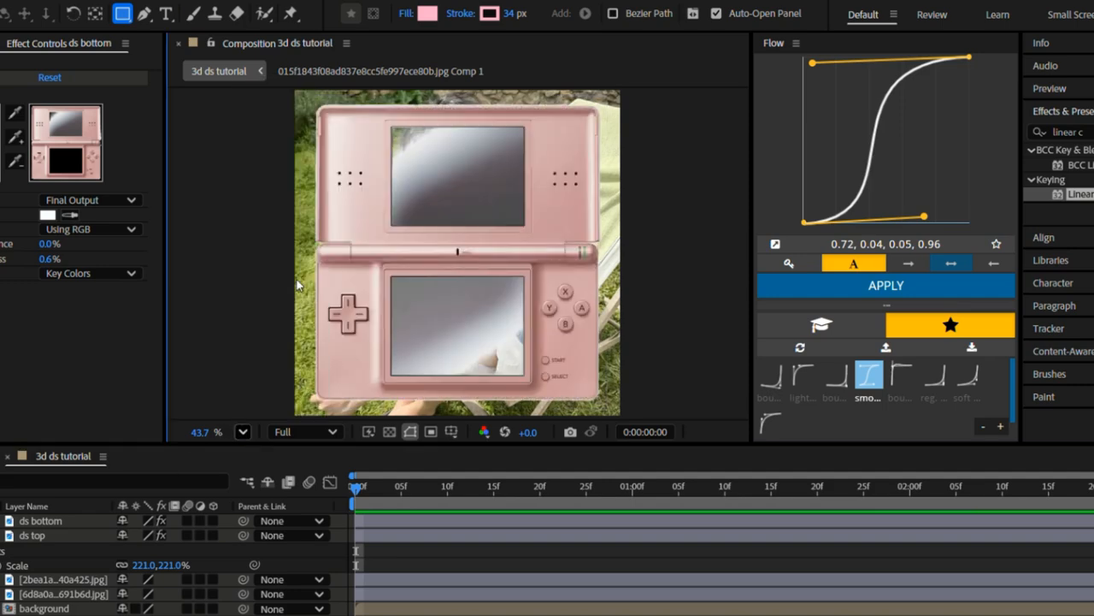
scroll(464, 245, "up", 5)
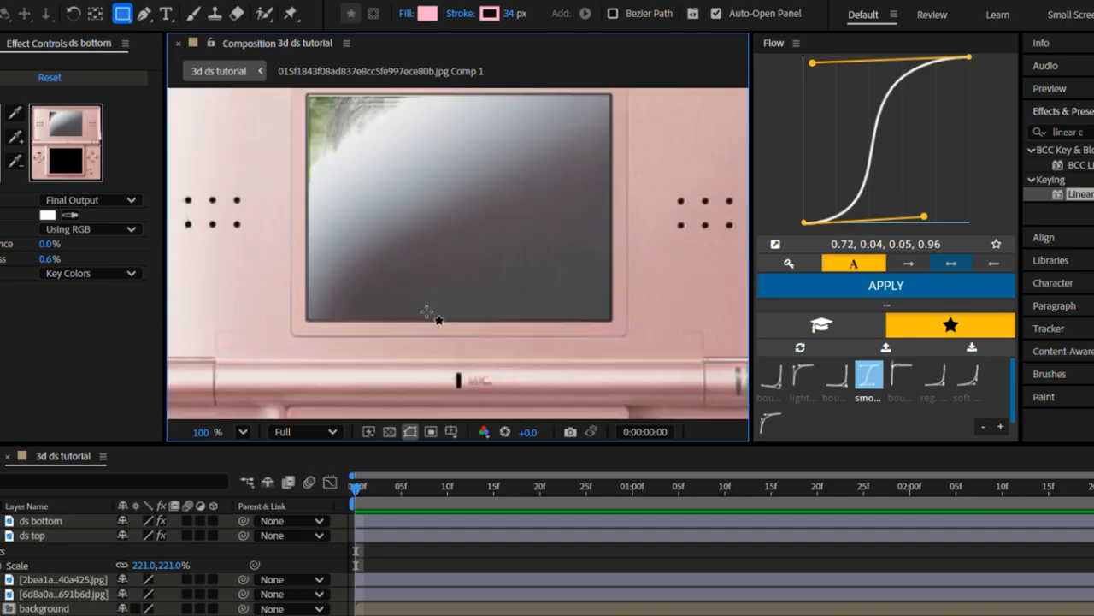
left_click(373, 535)
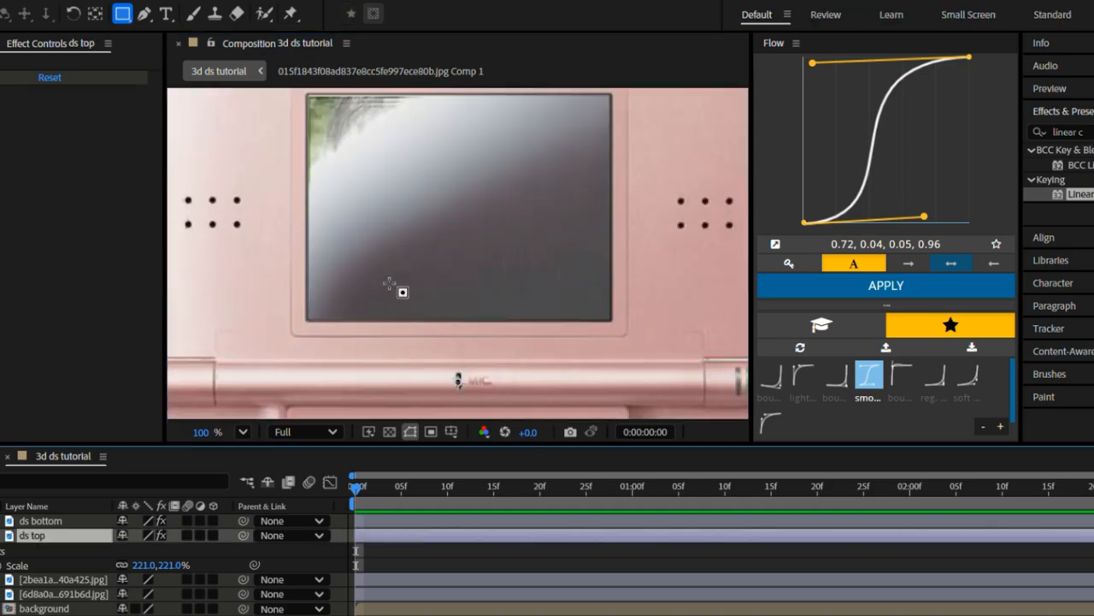
scroll(403, 292, "up", 1)
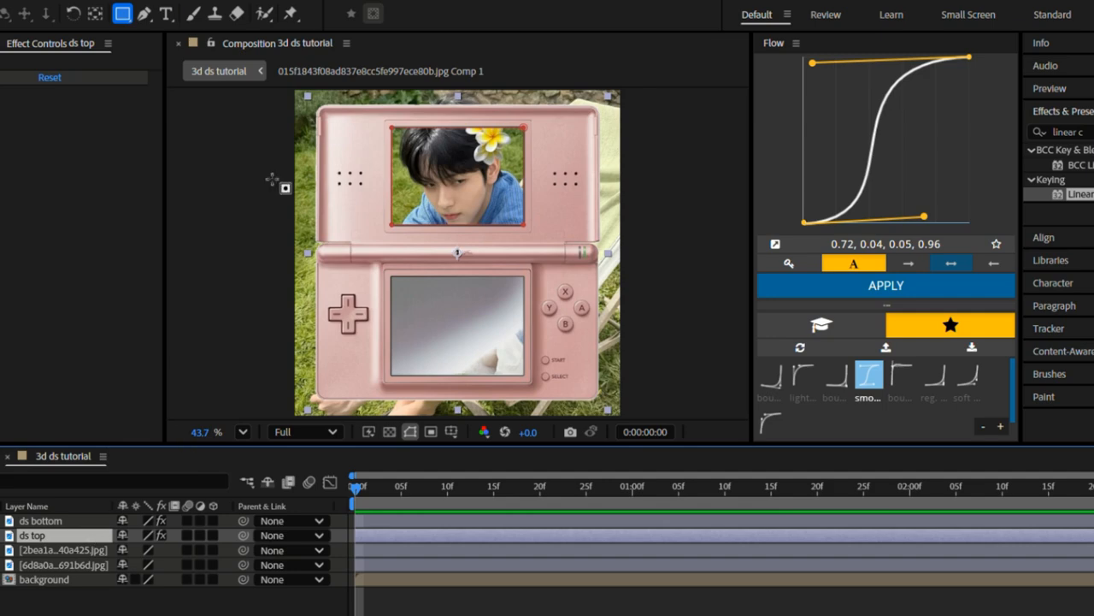
Step: Draw a rectangular mask around the console's upper half on the ds top layer and set its mode to Intersect
left_click_drag(304, 96, 602, 244)
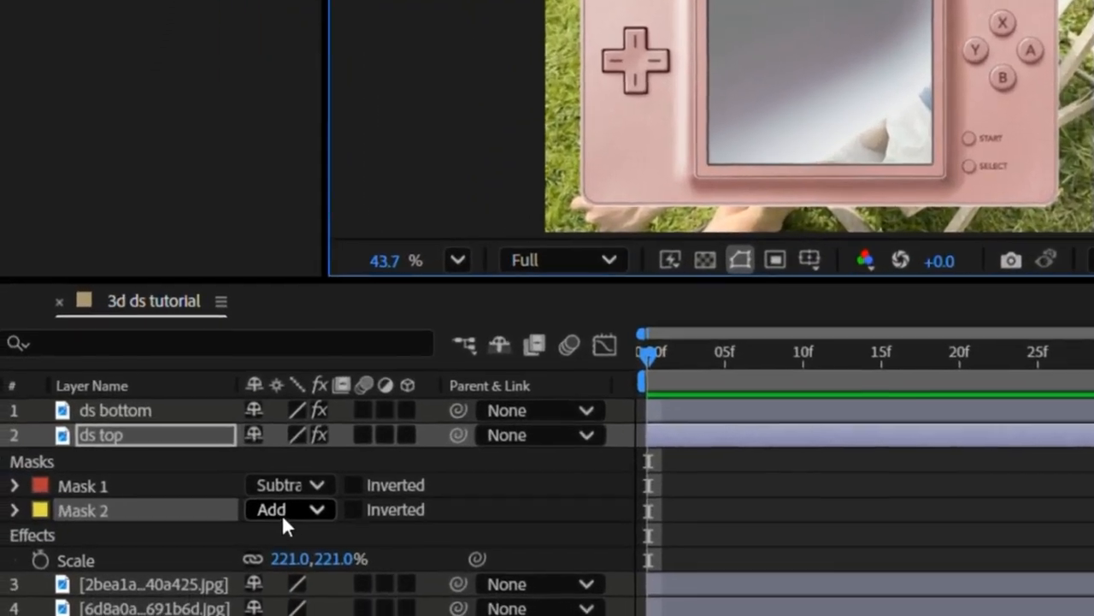
left_click(163, 567)
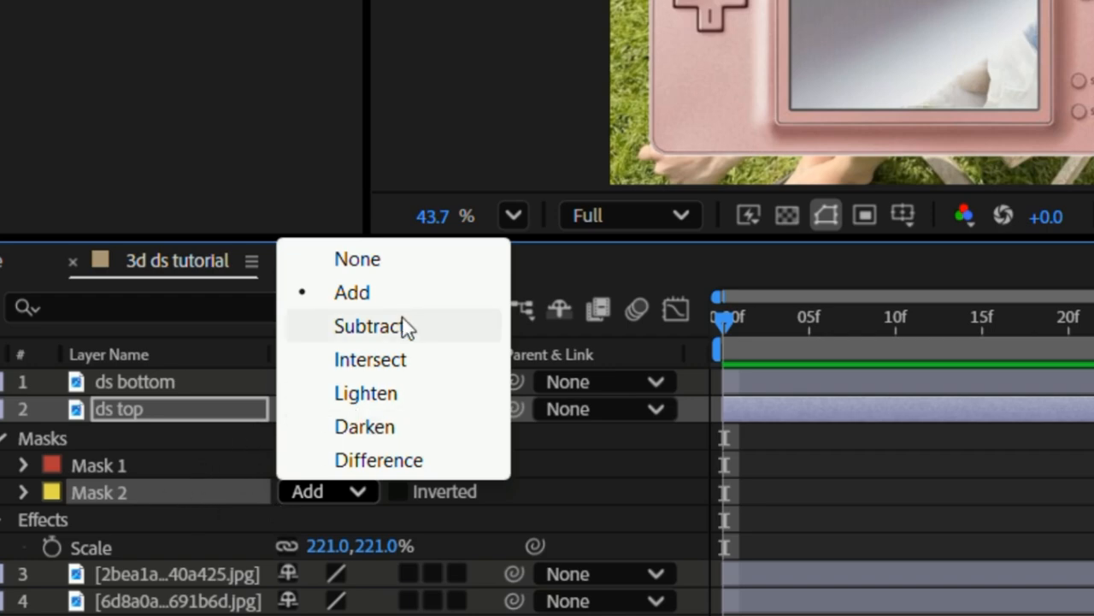
left_click(399, 363)
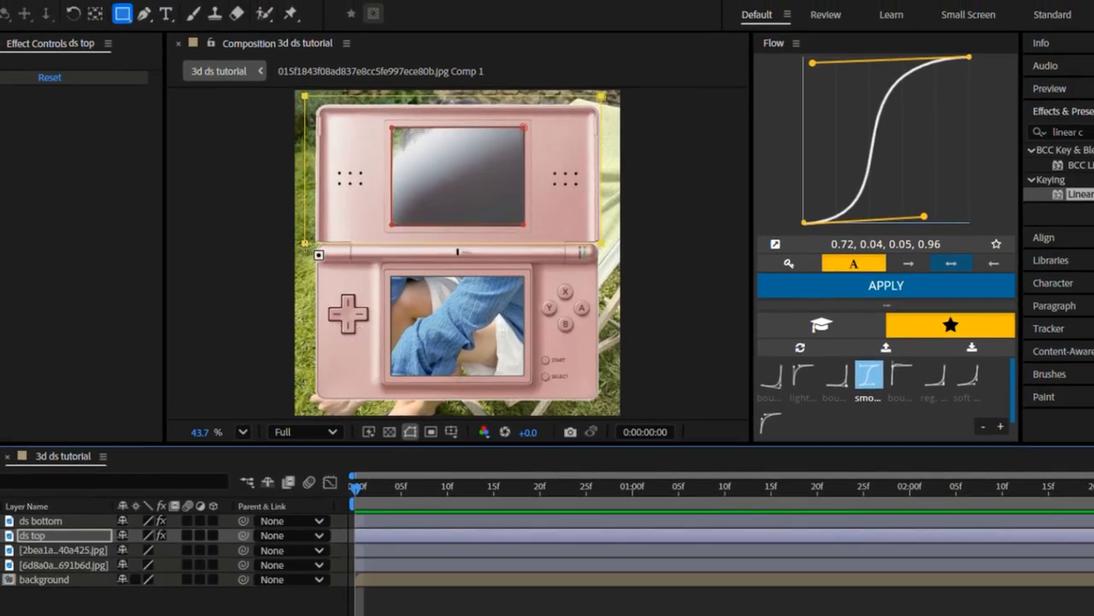
Step: Mask the console's lower half on the ds bottom layer with a rectangle in Intersect mode and collapse the layer's properties
left_click(398, 521)
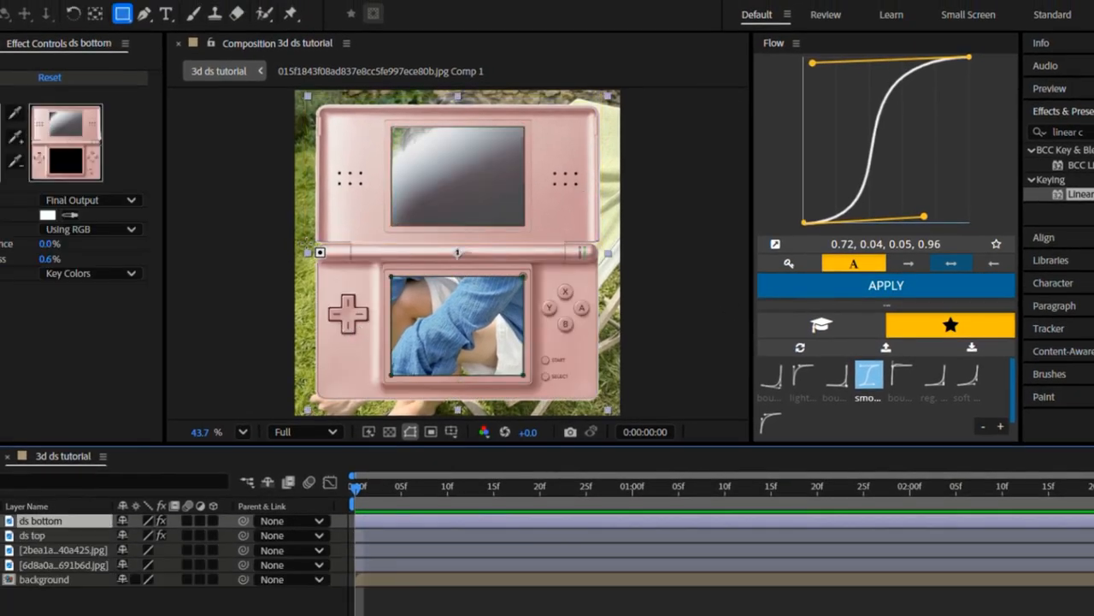
left_click_drag(309, 246, 605, 407)
left_click(145, 565)
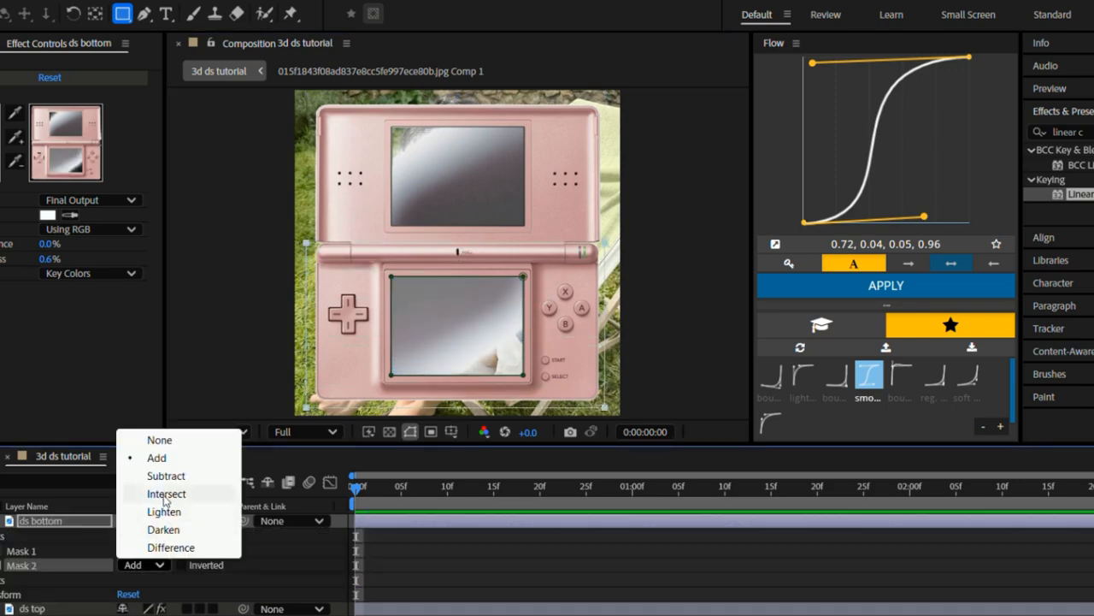
left_click(165, 494)
left_click(5, 521)
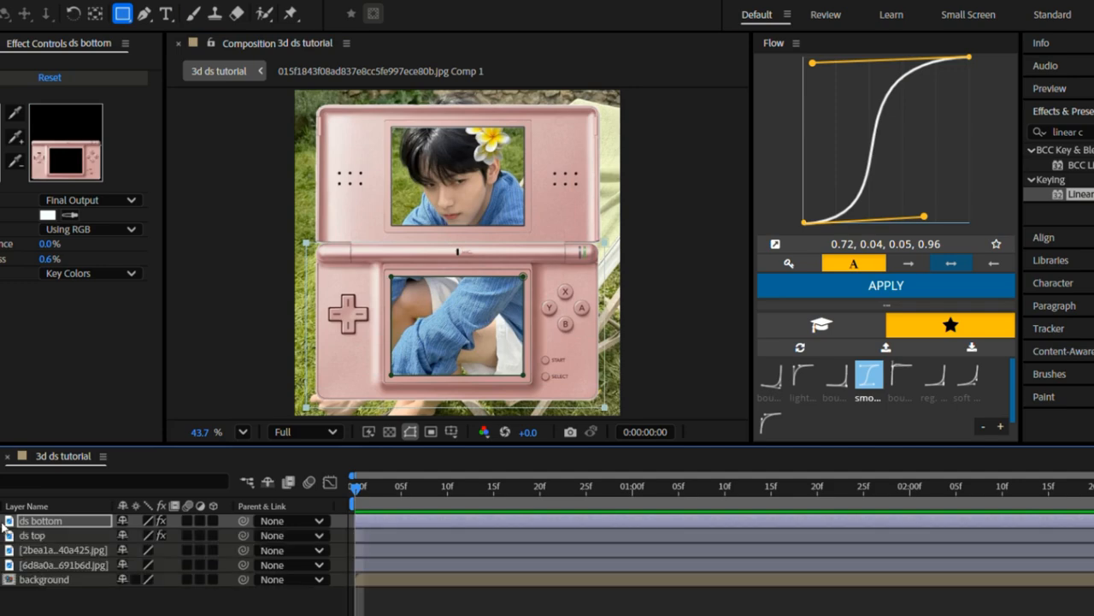
Step: Create a 1080 x 1080 px solid in medium red (FF5F5F) and place it directly beneath the ds top layer
left_click(456, 610)
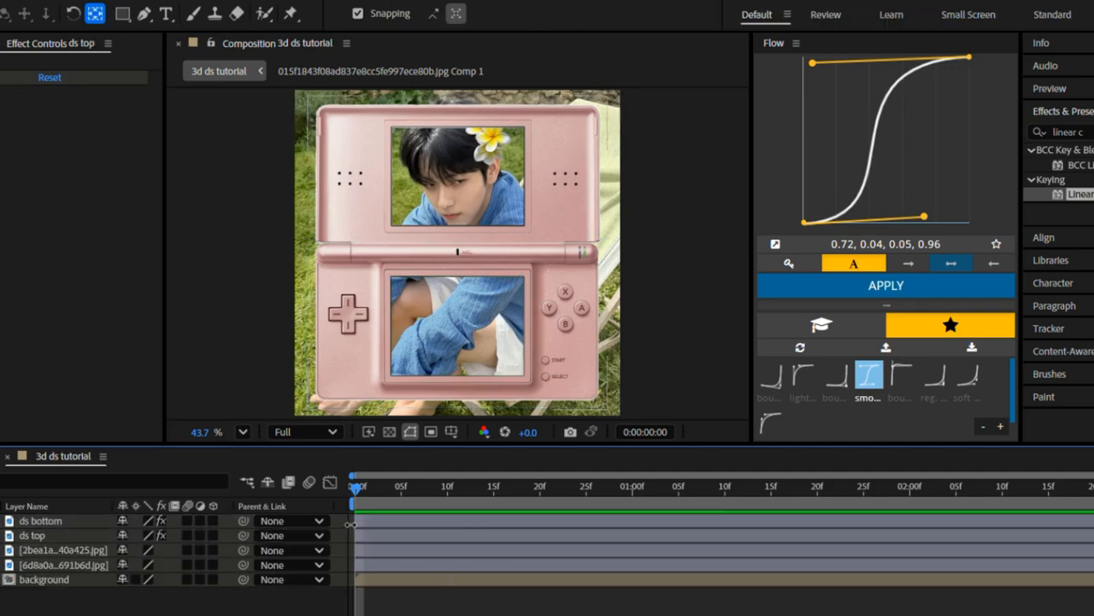
right_click(343, 519)
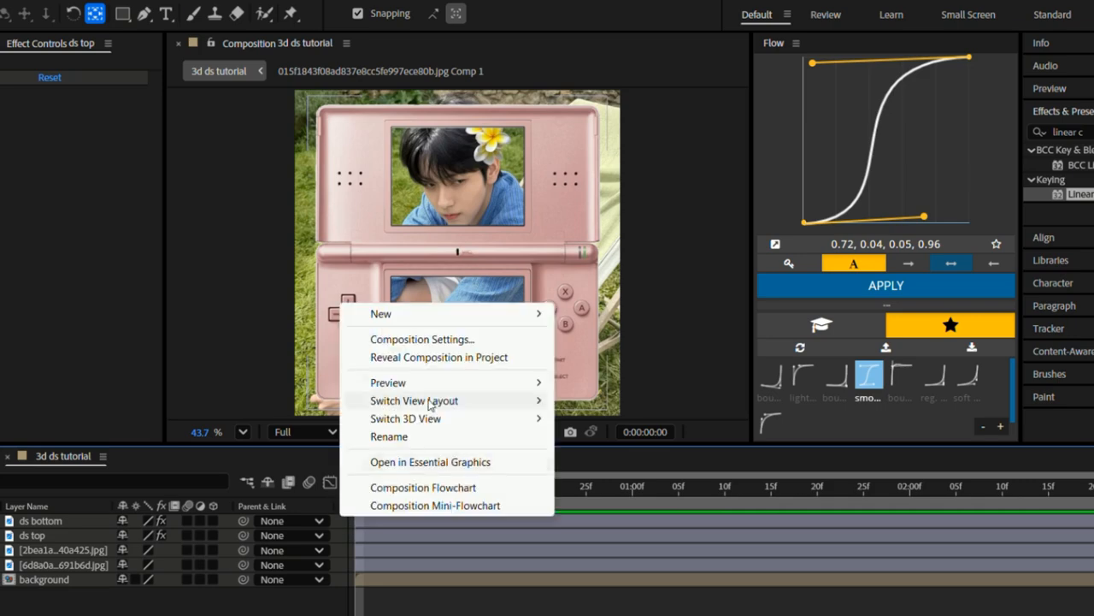
left_click(621, 359)
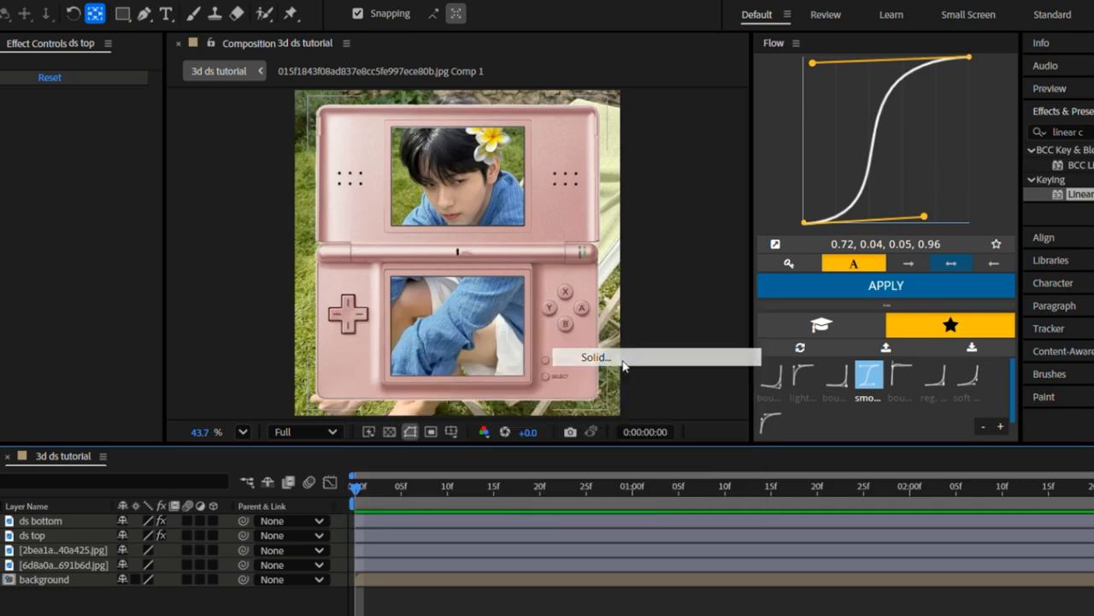
left_click(534, 444)
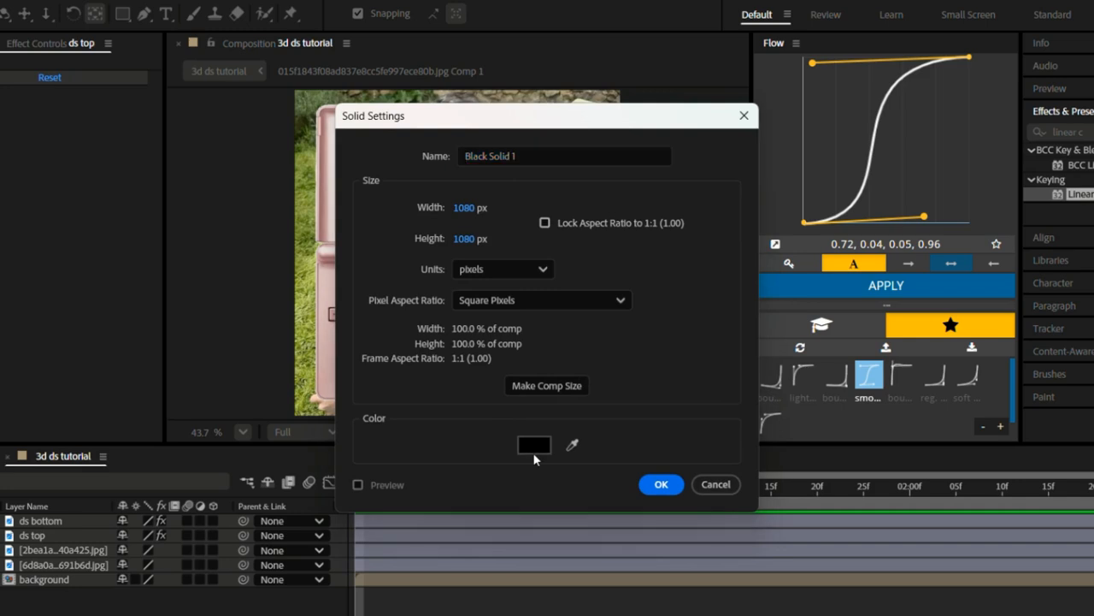
left_click_drag(466, 368, 488, 196)
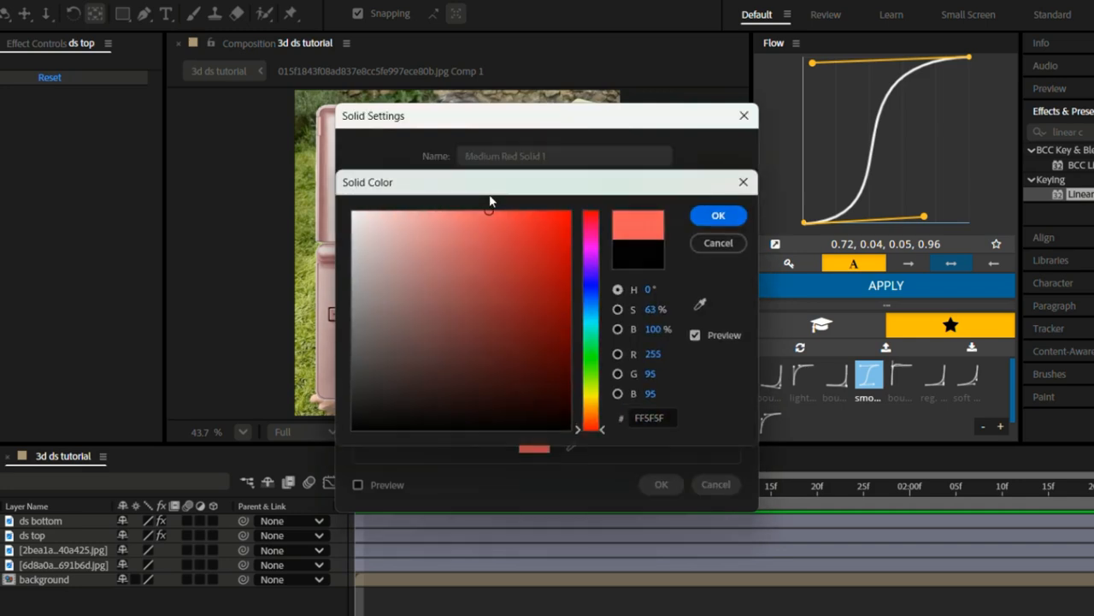
key("Return")
key("Return")
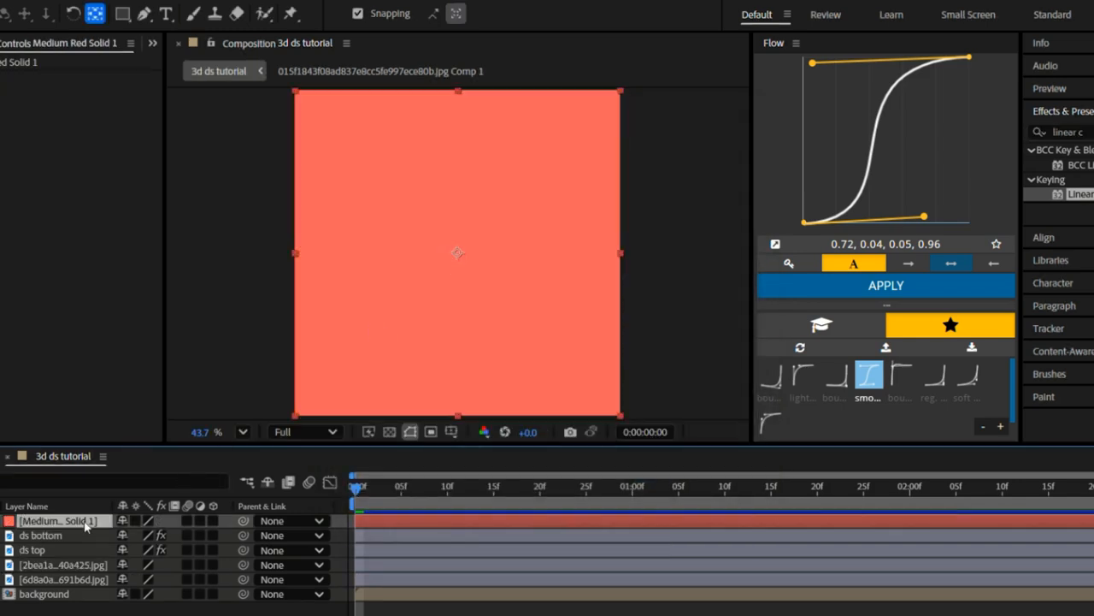
left_click_drag(85, 526, 84, 557)
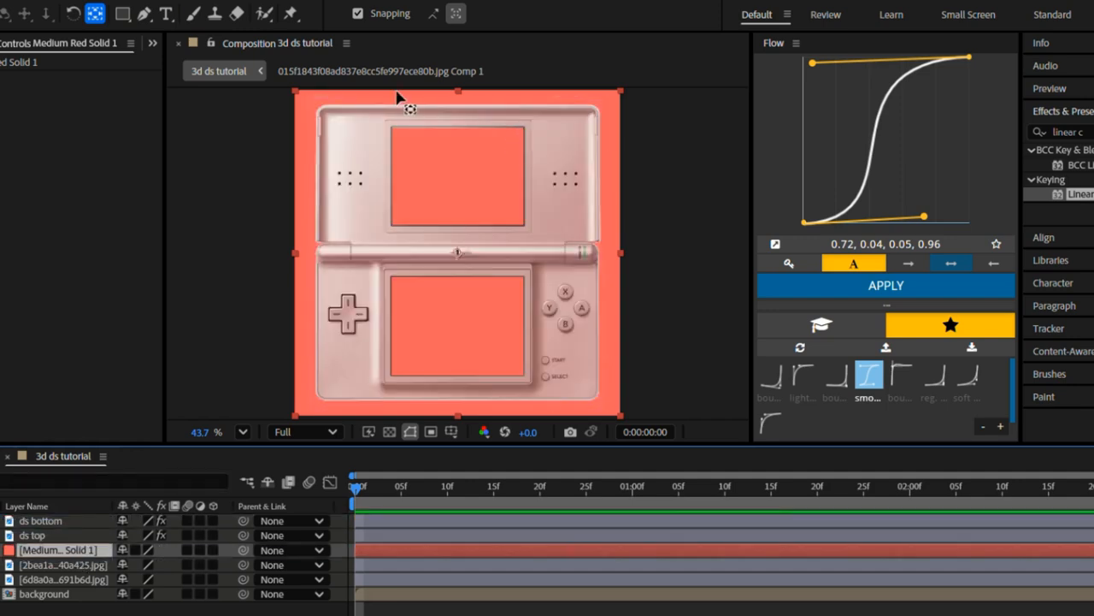
Step: Mask the red solid with a rectangle slightly larger than the console's upper screen and collapse its properties
key("q")
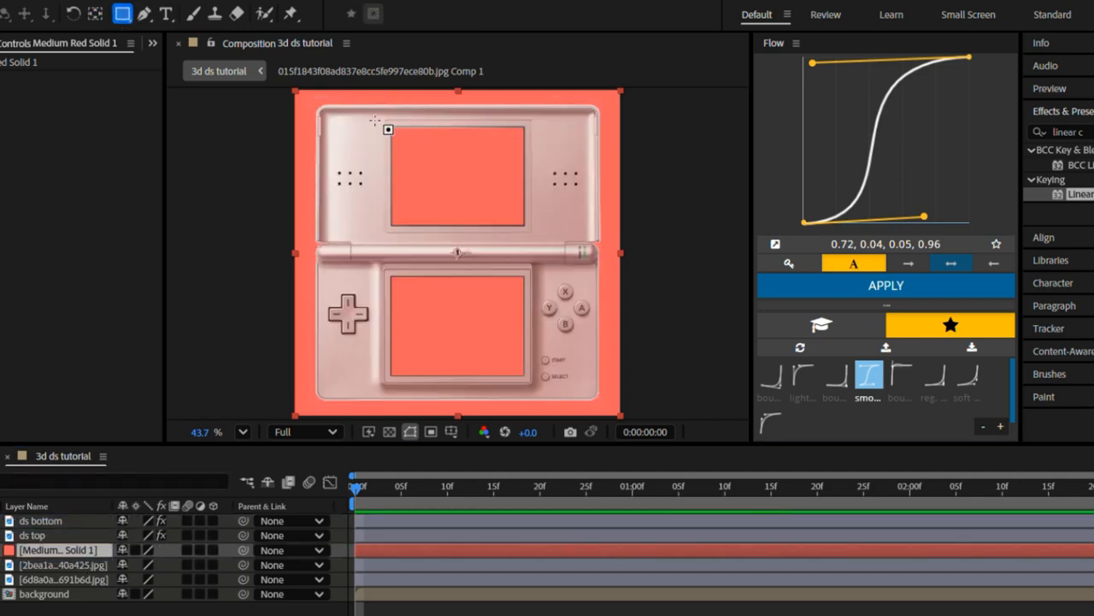
left_click_drag(390, 127, 525, 226)
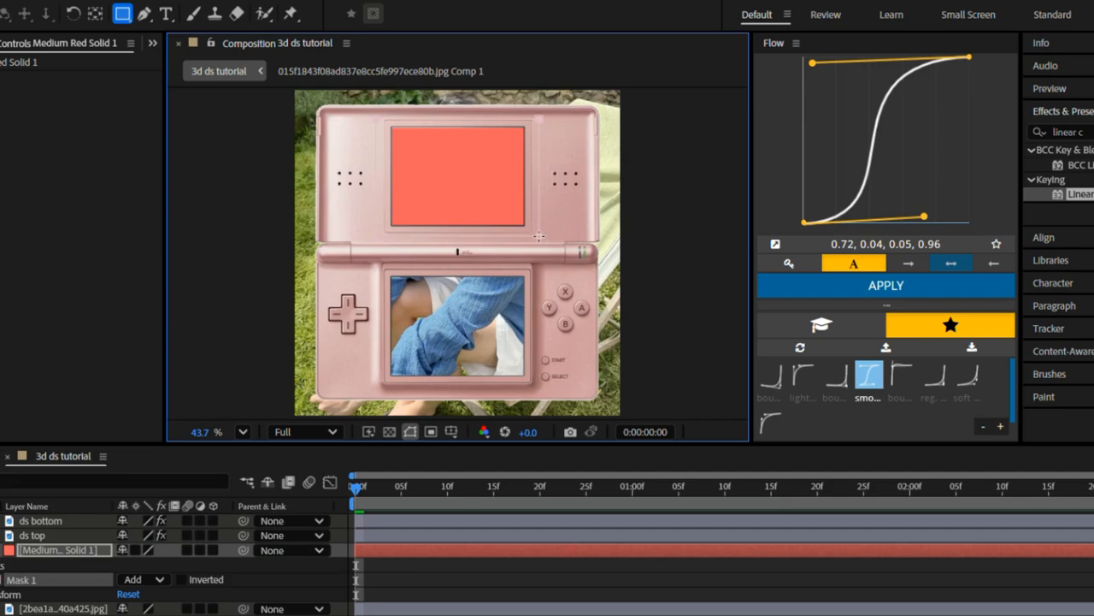
left_click(1, 550)
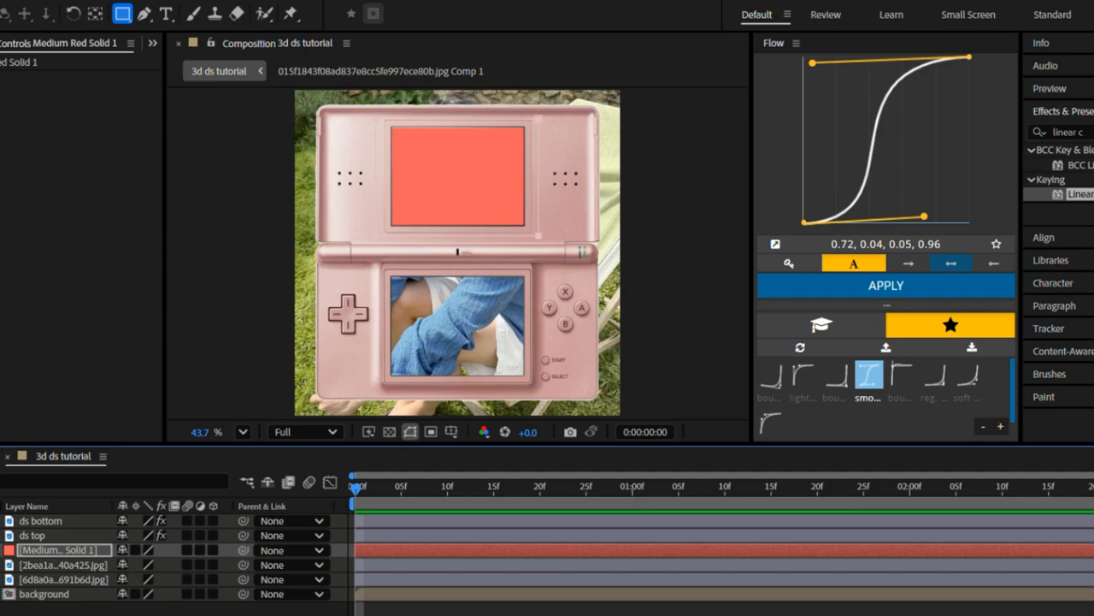
Step: Show the brick-wall photo layer (2bea1a...40a425.jpg), scale it to fit the lower screen and position it at 540, 740
left_click(1, 564)
left_click(63, 565)
key("s")
left_click_drag(176, 581, 337, 566)
key("p")
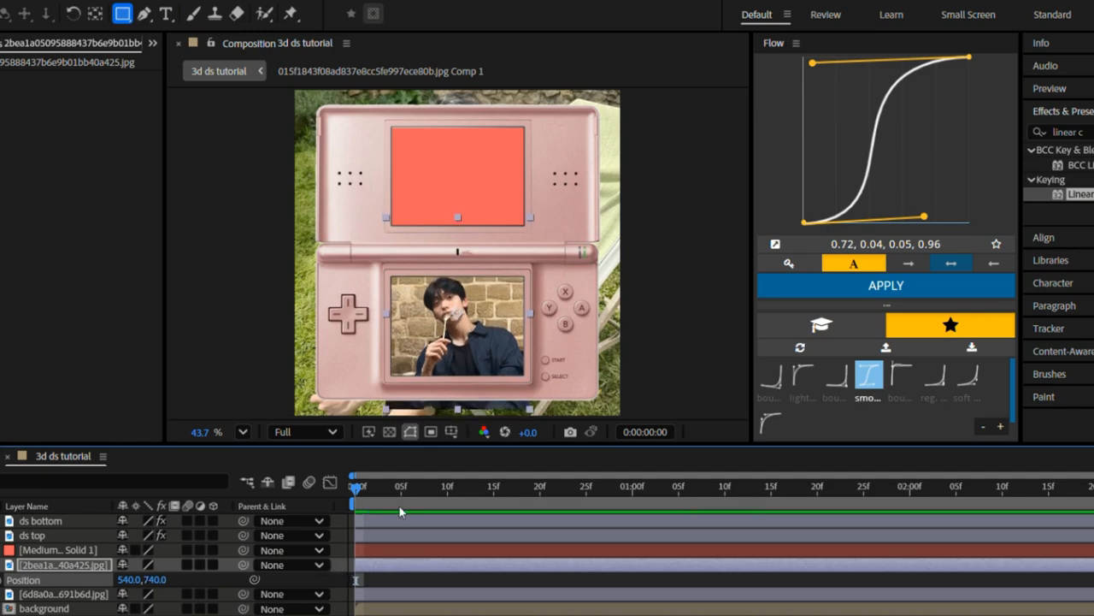
key("v")
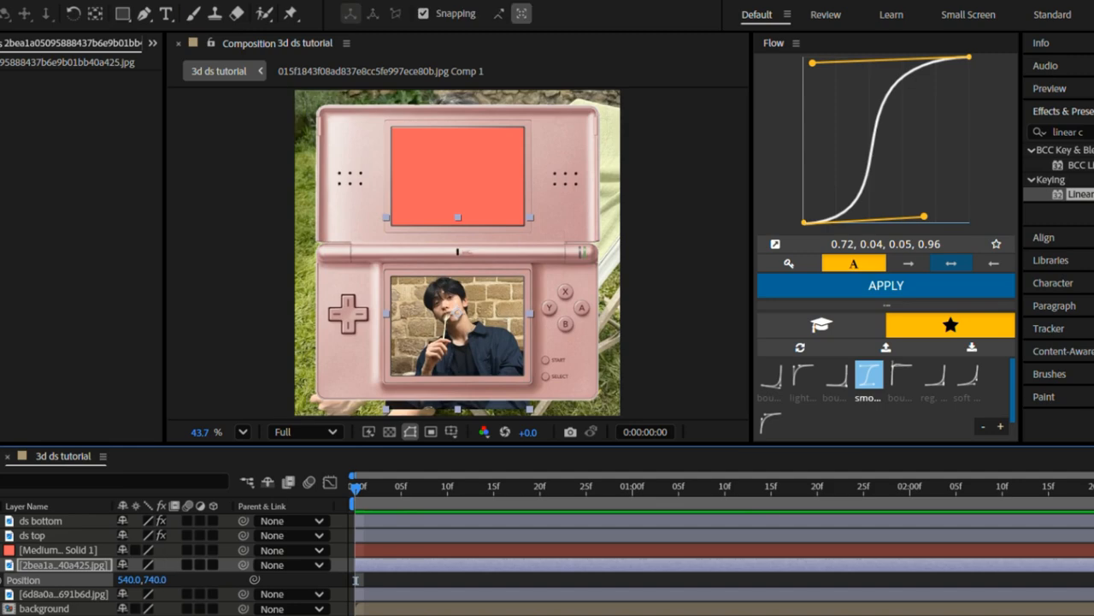
Step: Hide the brick-wall photo, scale the street photo (6d8a0a...691b6d.jpg) to fit the lower screen and position it at 540, 802
left_click(0, 565)
left_click(77, 592)
key("s")
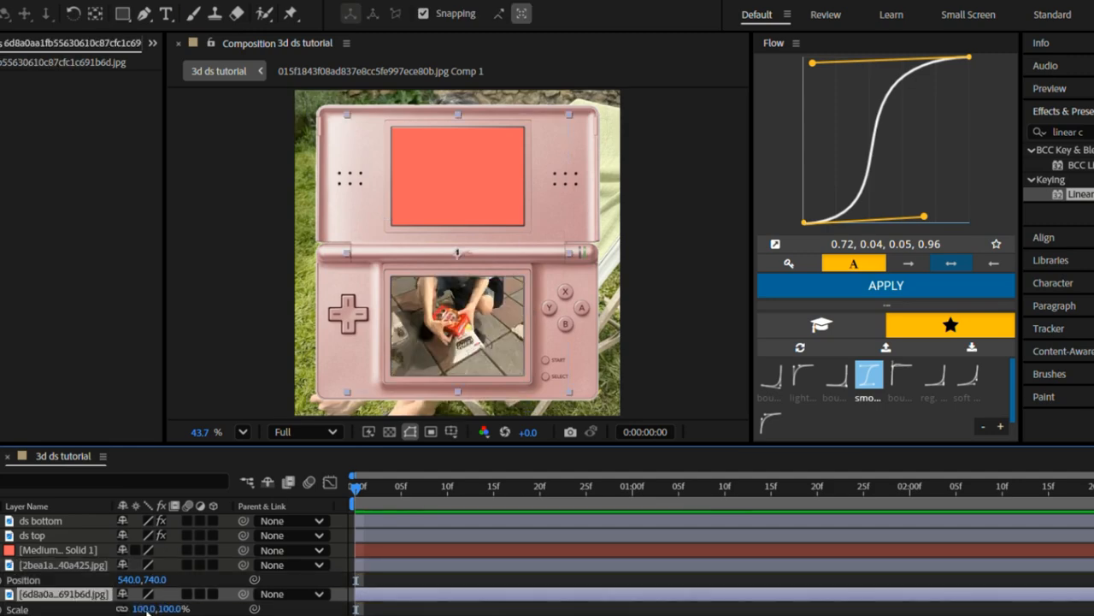
left_click_drag(171, 607, 409, 595)
key("p")
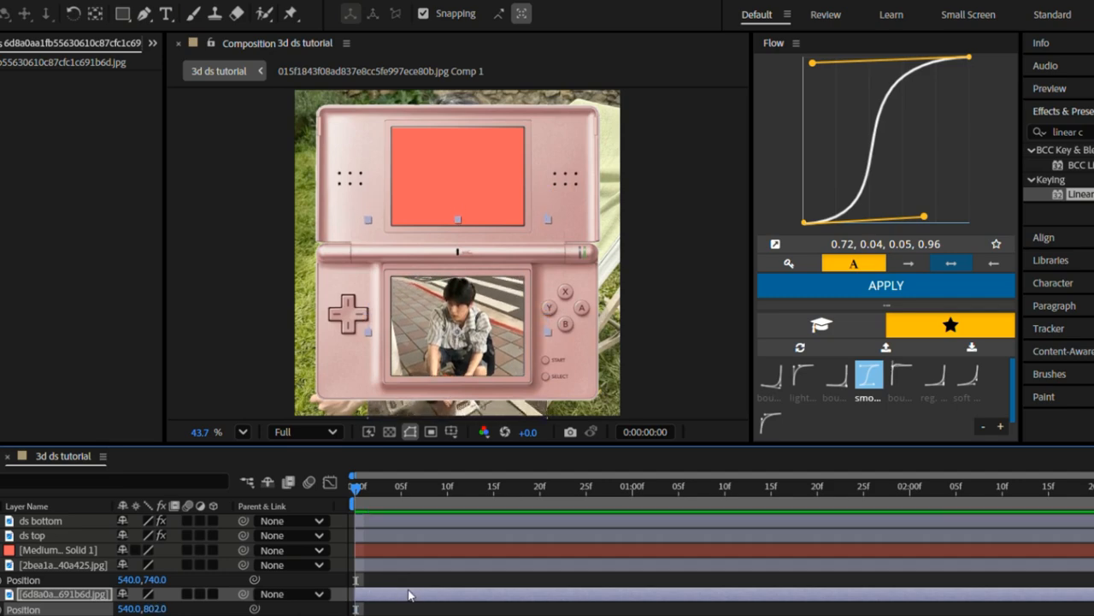
left_click(402, 586)
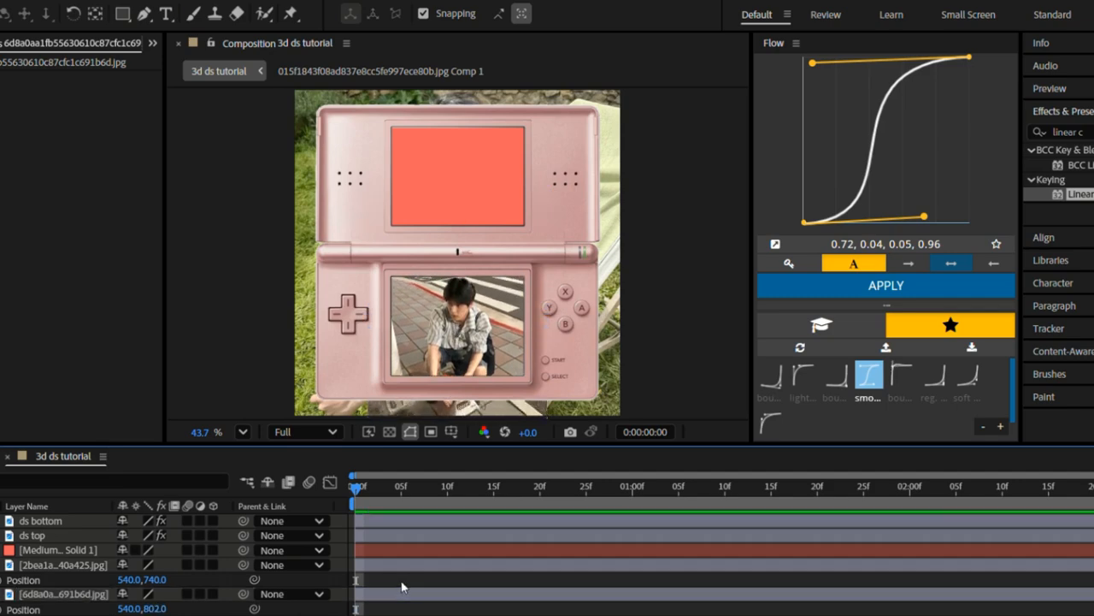
left_click(402, 588)
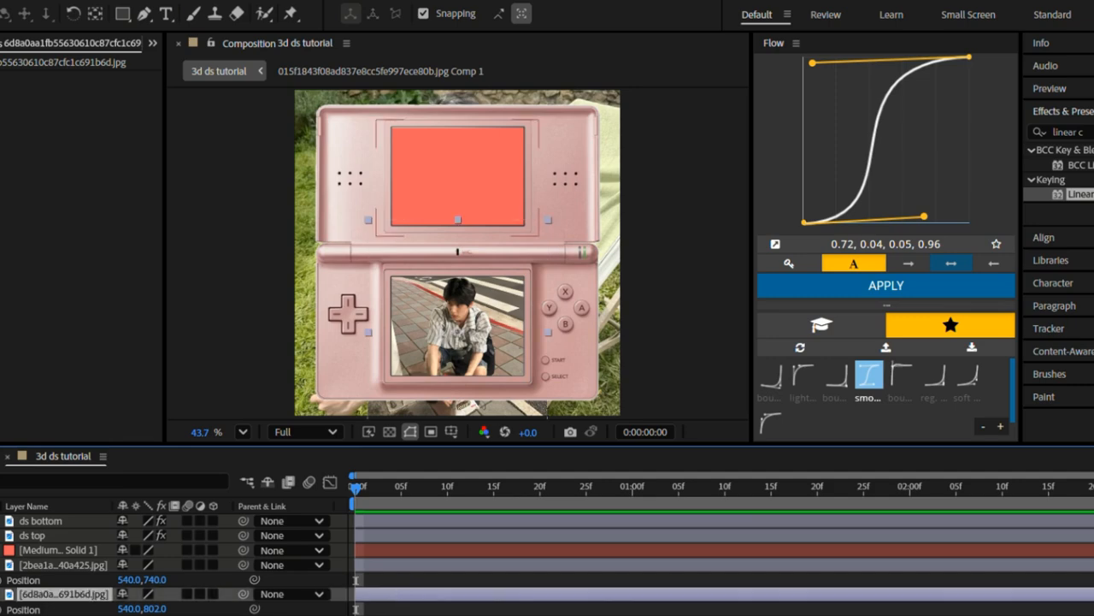
Step: Move the brick-wall photo out of the lower screen to the right by setting its position to 1000, 740
left_click(373, 562)
key("p")
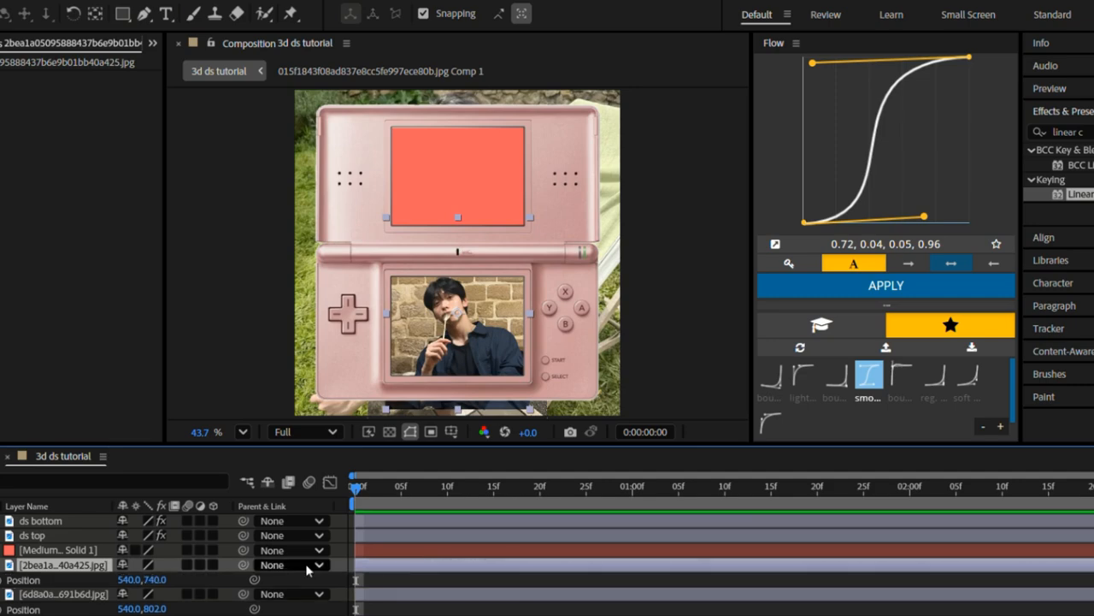
left_click_drag(126, 581, 452, 552)
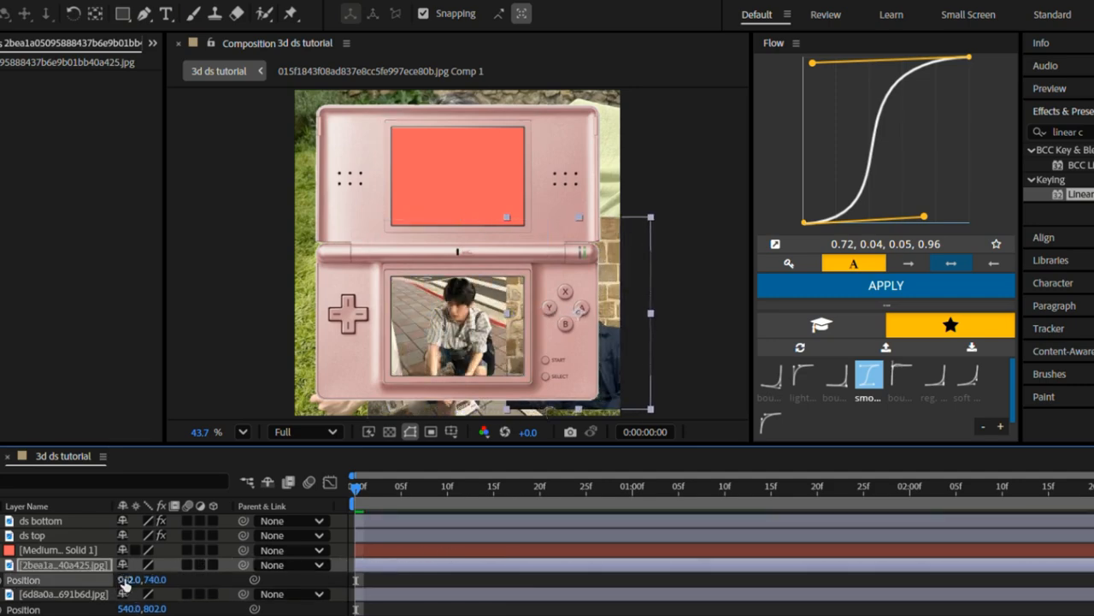
mouse_move(126, 581)
left_mouse_down()
mouse_move(190, 578)
mouse_move(181, 588)
mouse_move(126, 580)
mouse_move(134, 586)
left_mouse_up()
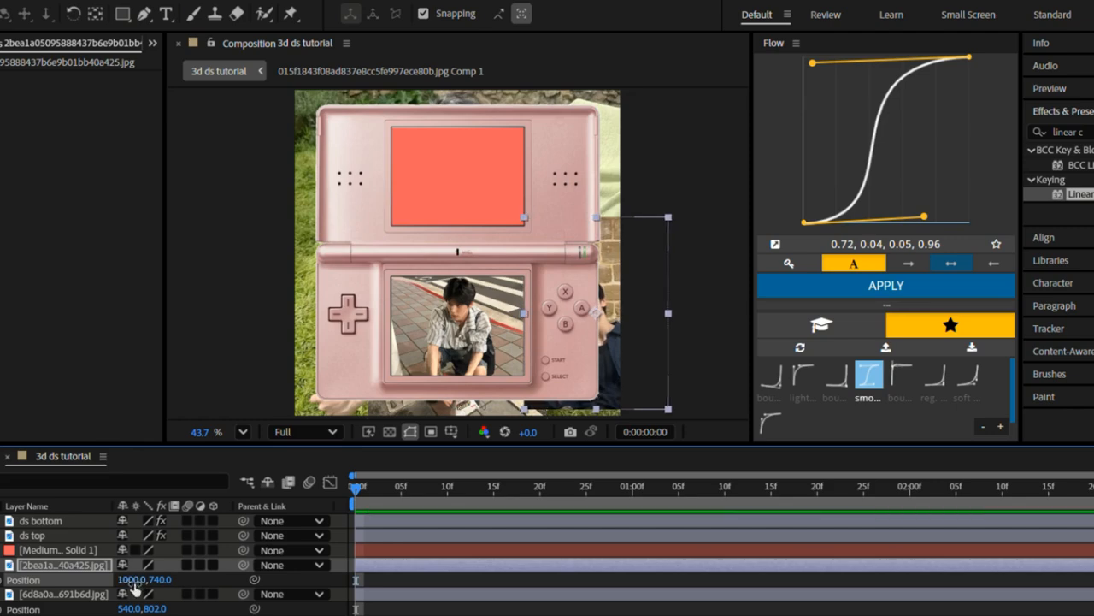
Step: Add a null object beneath the red solid and parent both the brick-wall and street photo layers to it
right_click(342, 577)
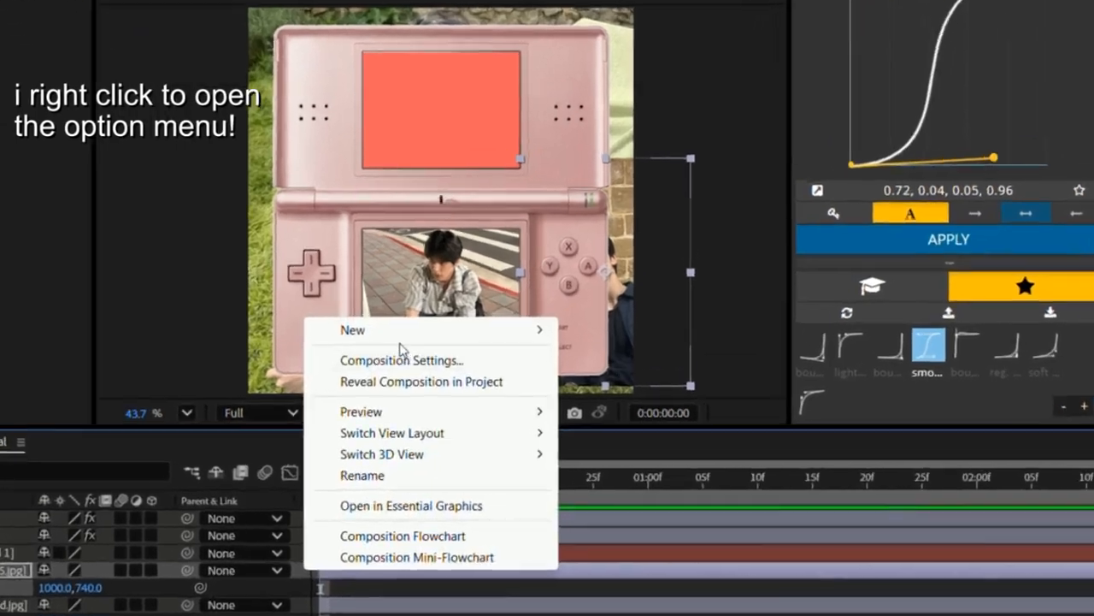
mouse_move(401, 341)
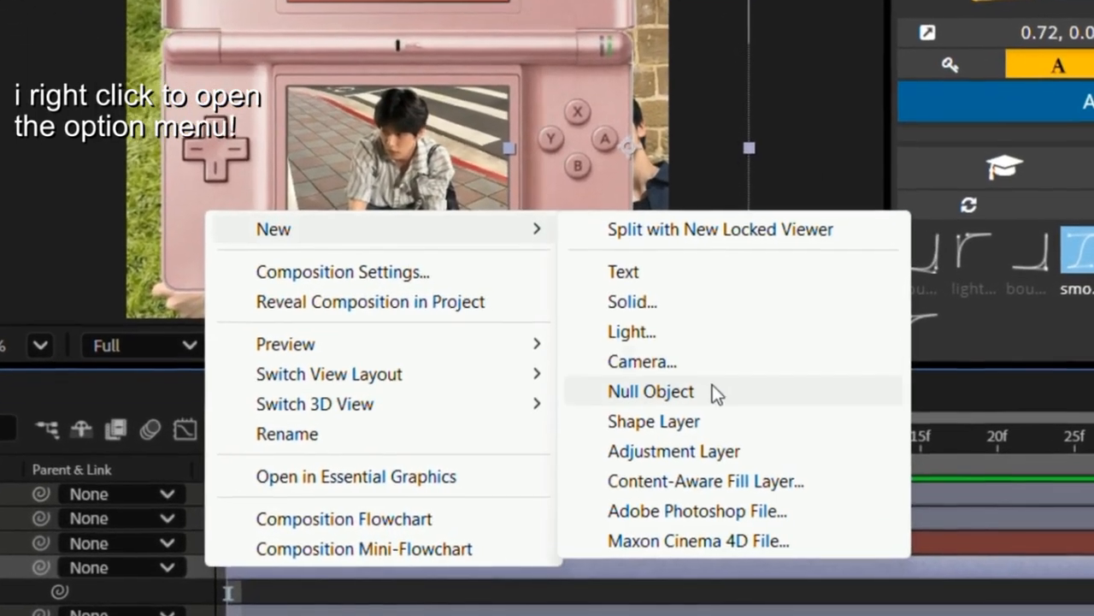
left_click(673, 452)
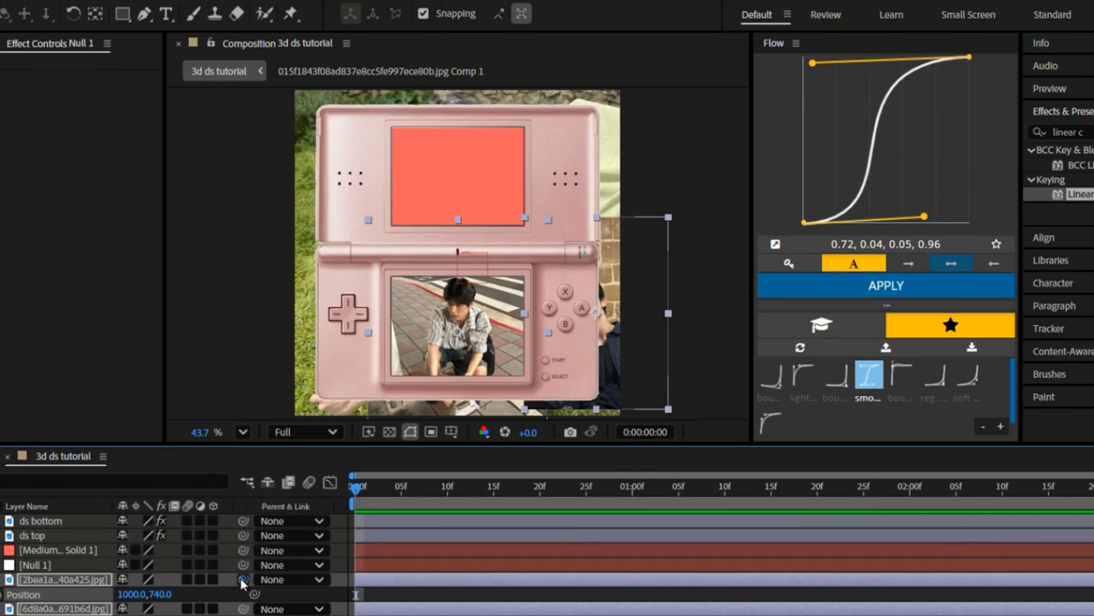
left_click_drag(244, 579, 232, 569)
left_click(392, 562)
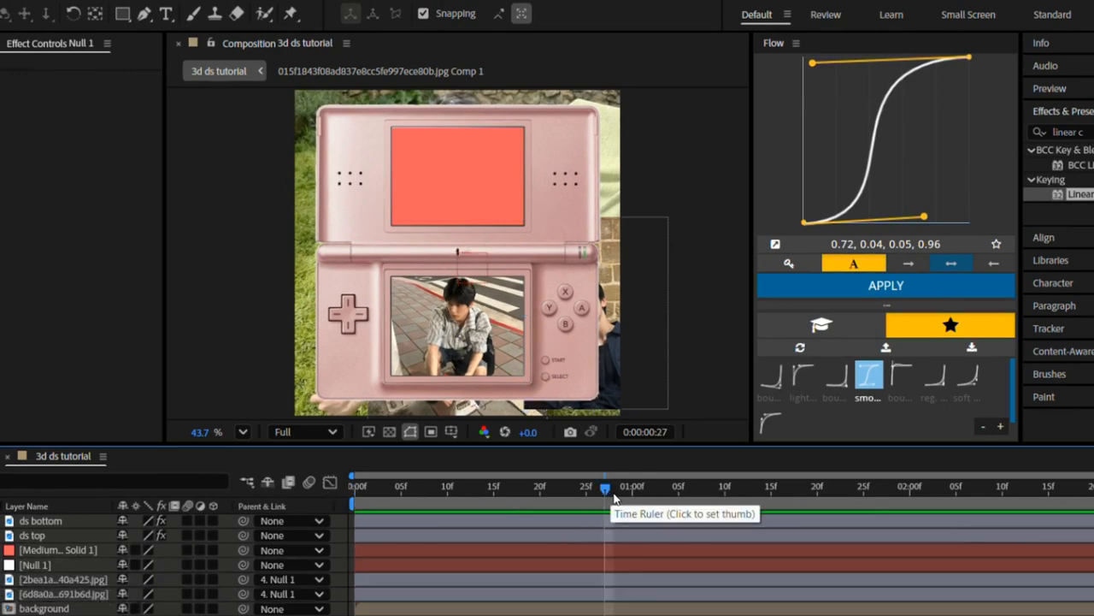
Step: Set a position keyframe on the Null 1 layer at 0:00:01:03
left_click_drag(613, 498, 658, 518)
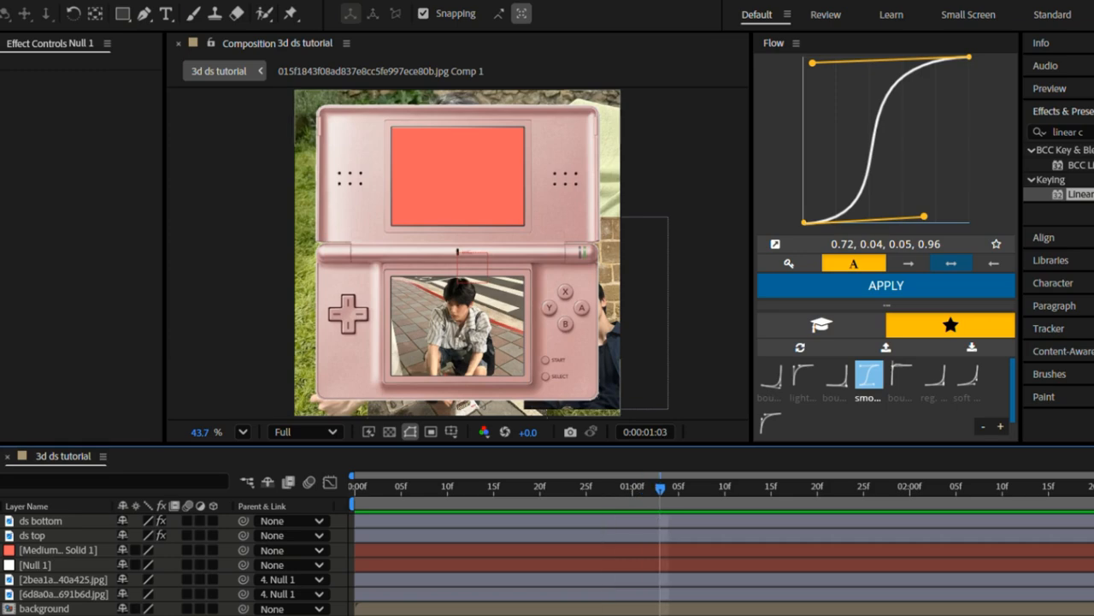
left_click(401, 566)
key("p")
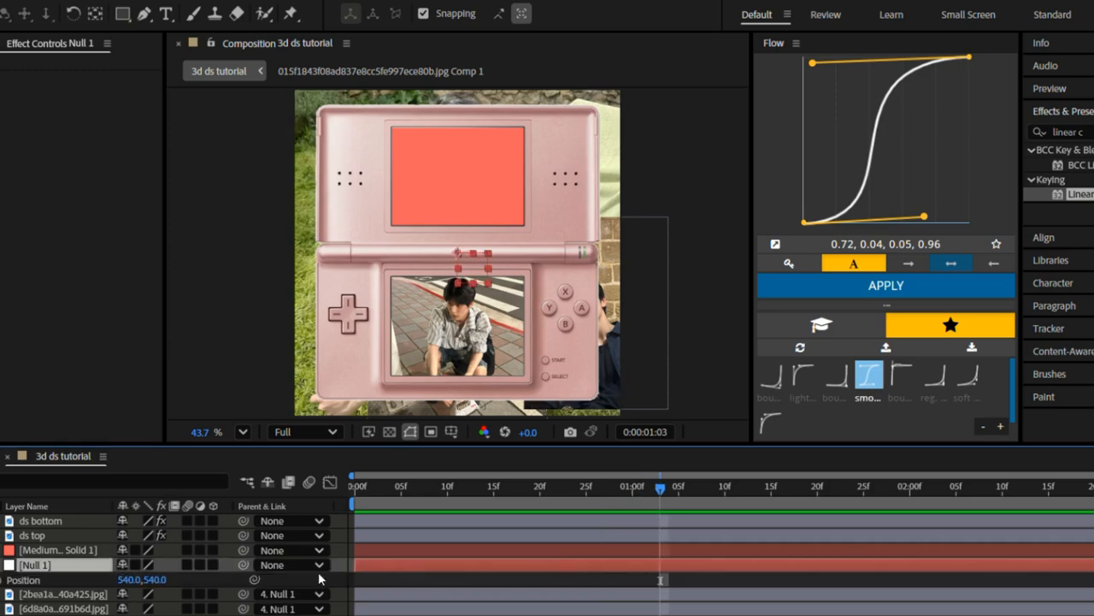
left_click(2, 584)
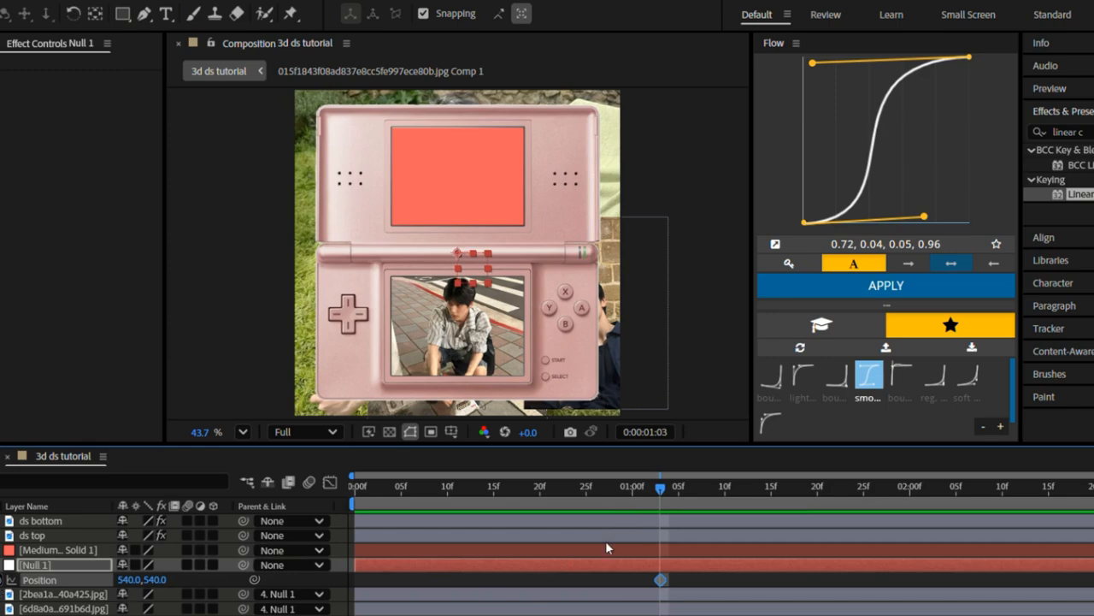
Step: Keyframe Null 1 farther left around 0:00:02:00 so the brick-wall photo fills the lower screen, and apply Easy Ease to the position keyframes
left_click_drag(723, 483, 875, 515)
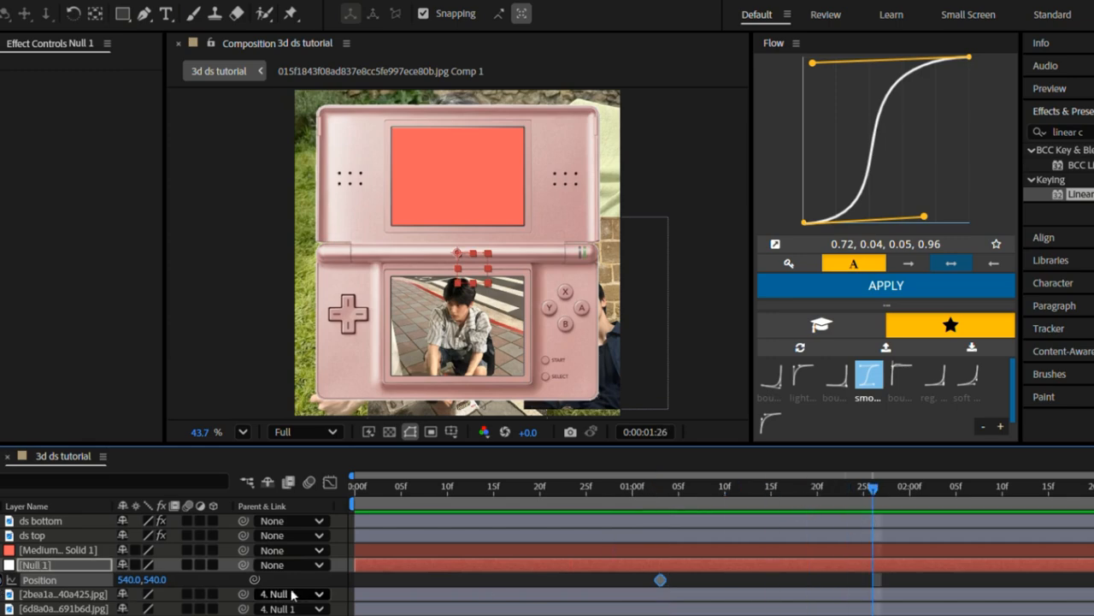
left_click_drag(139, 585, 77, 592)
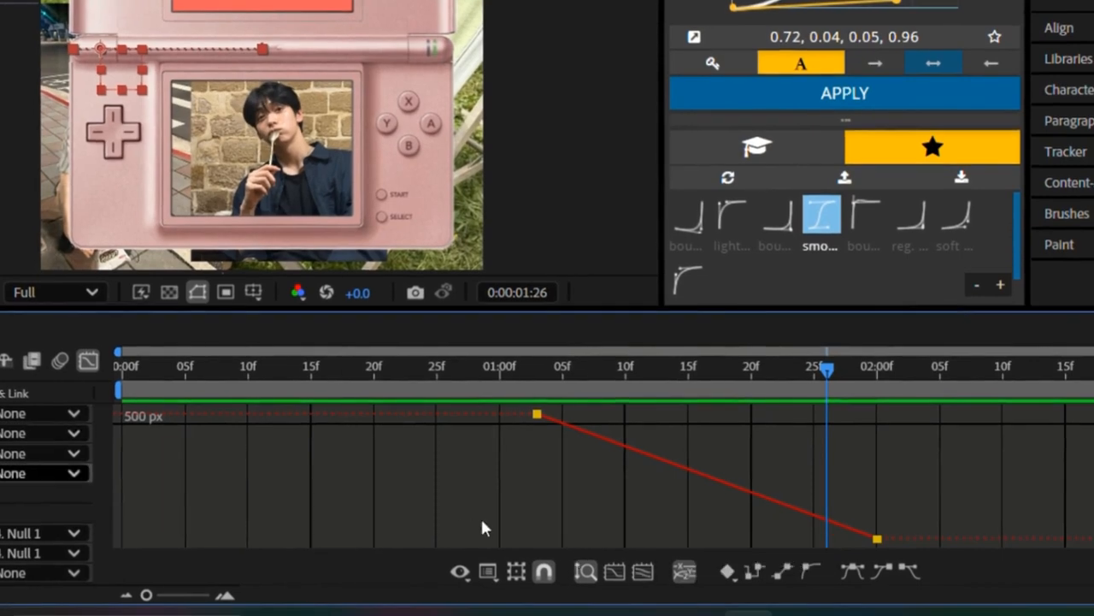
left_click(846, 569)
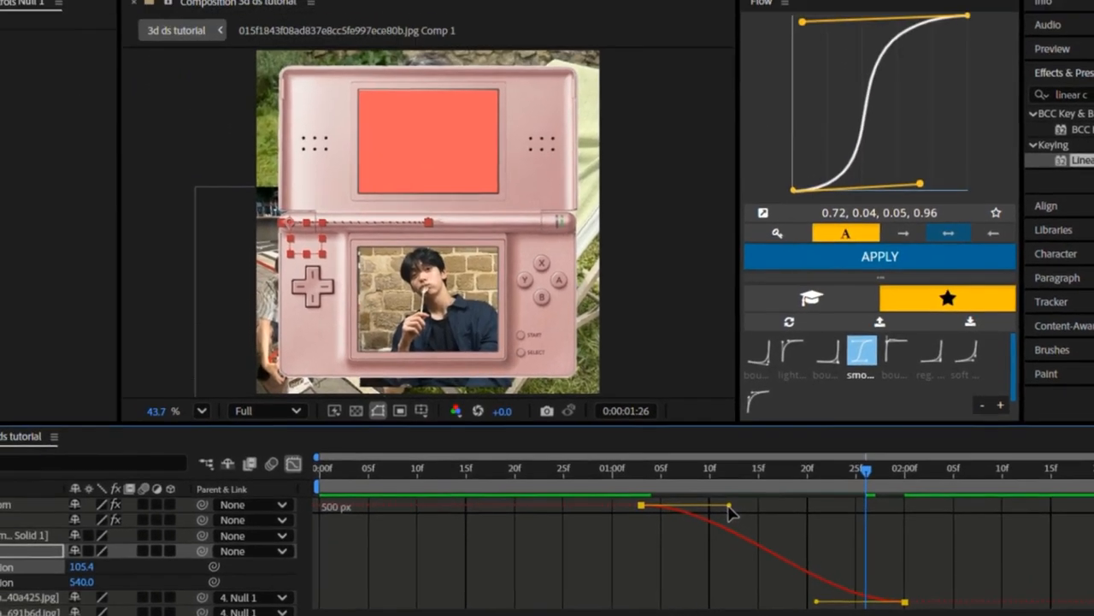
Step: Steepen the middle of Null 1's X position ease curve by lengthening both keyframe handles, and preview the slide
left_click_drag(656, 417, 753, 419)
left_click_drag(812, 523, 825, 521)
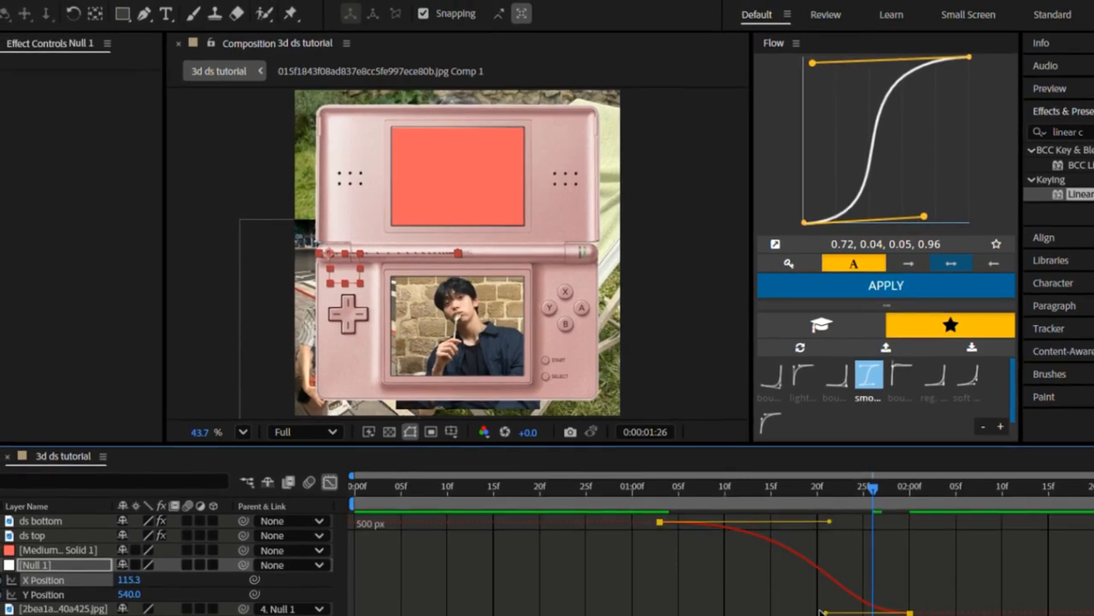
left_click_drag(821, 612, 722, 611)
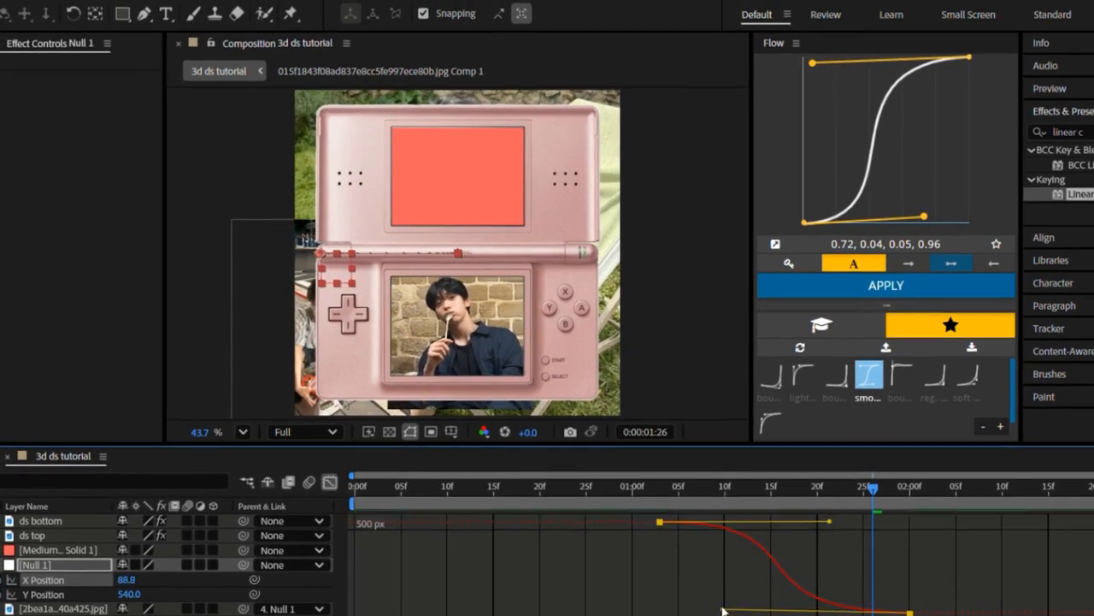
key("space")
key("shift+F3")
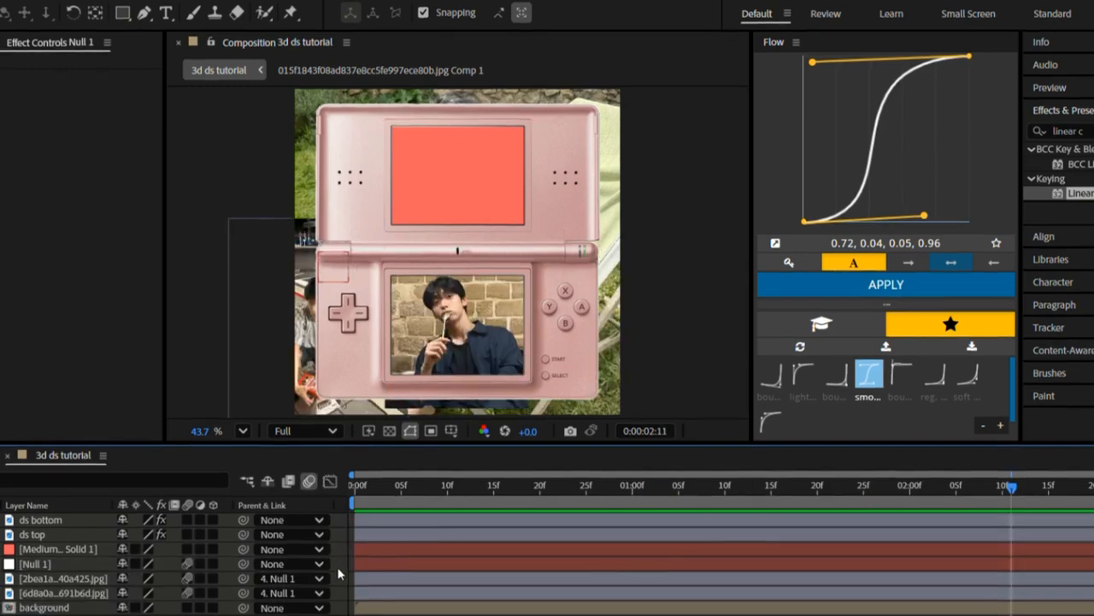
Step: Pre-compose Null 1 and its two photo layers as "bottom screen" and mask the precomp with a rectangle around the lower display
left_click_drag(338, 564, 382, 597)
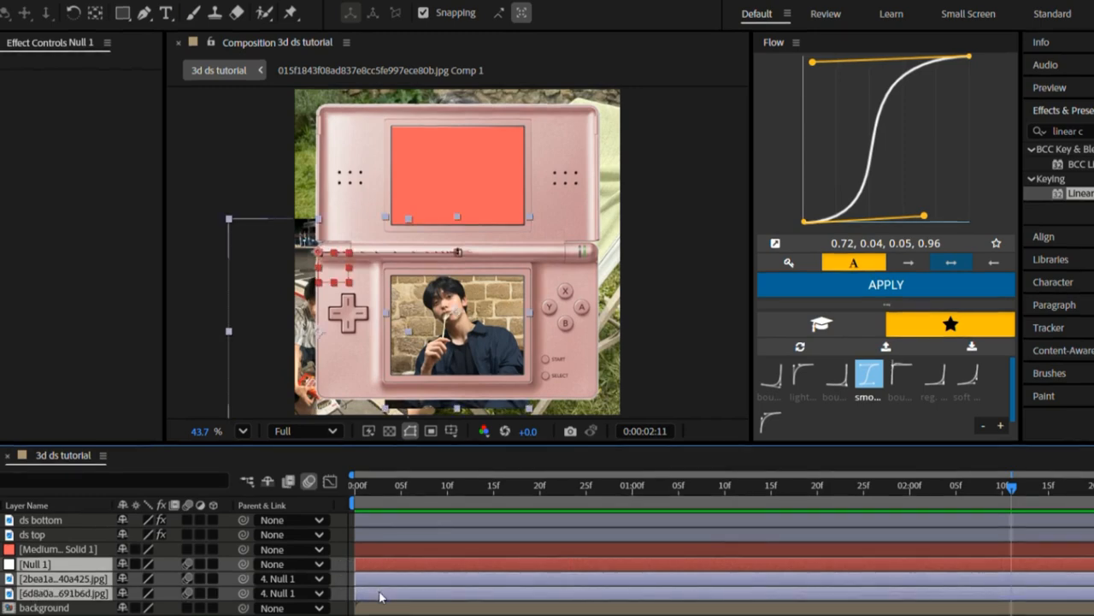
key("ctrl+shift+c")
type("bottom screen")
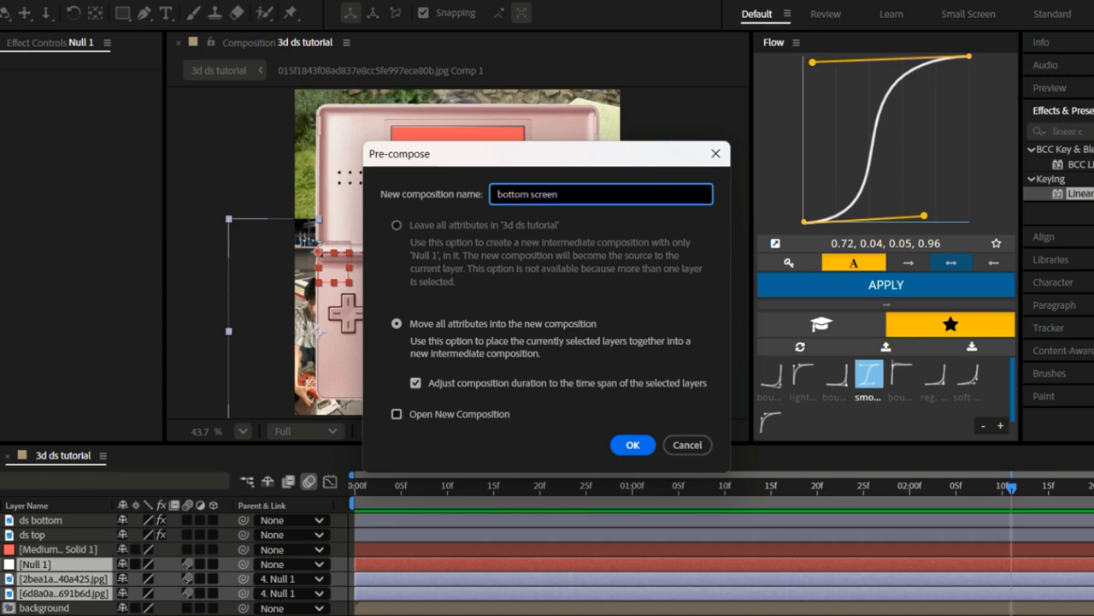
key("Return")
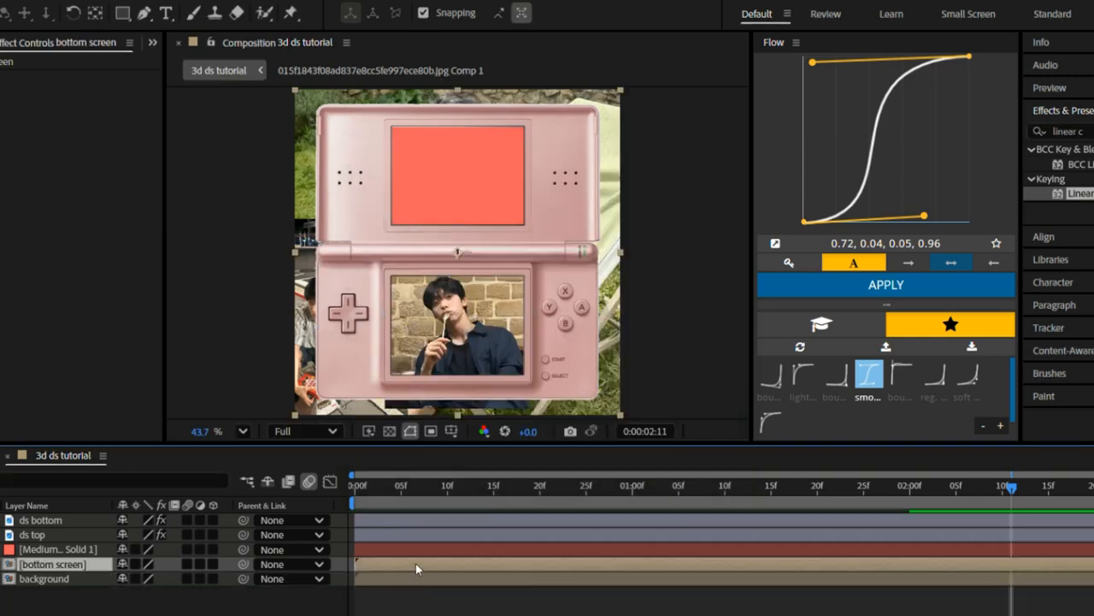
key("q")
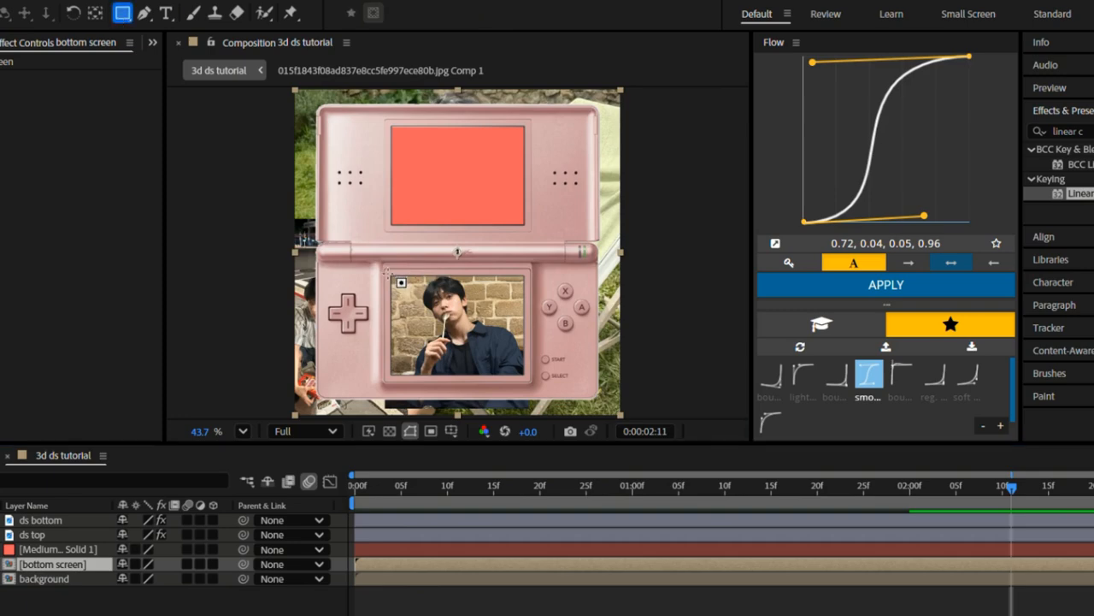
left_click_drag(386, 272, 527, 379)
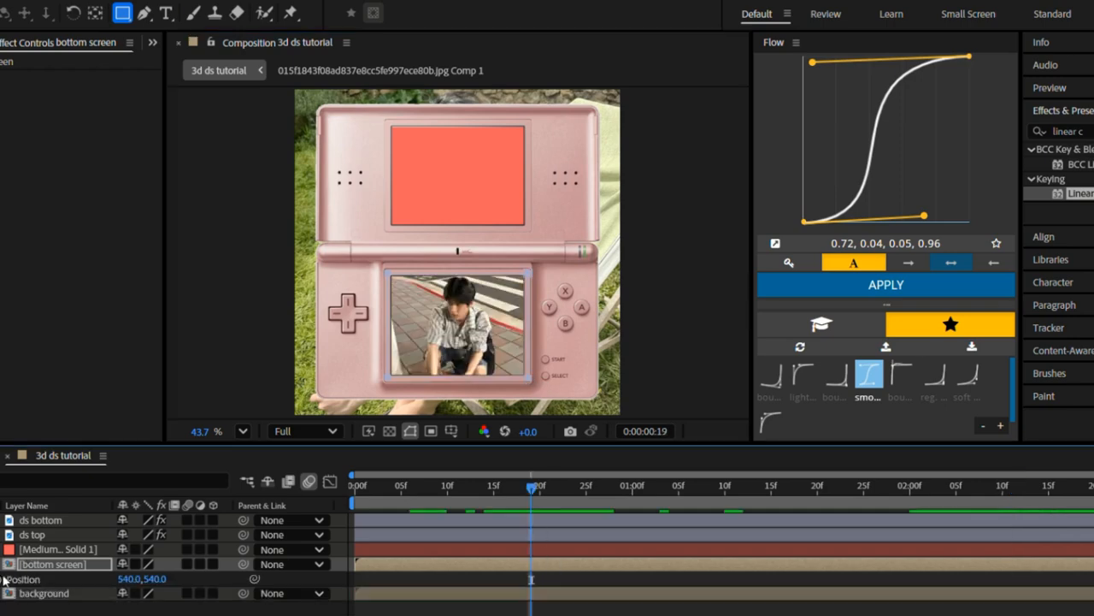
Step: Keyframe the bottom screen layer's position from about 540, 190 at 0:00:00:18 to 540, 540 at 0:00:01:12
left_click(2, 580)
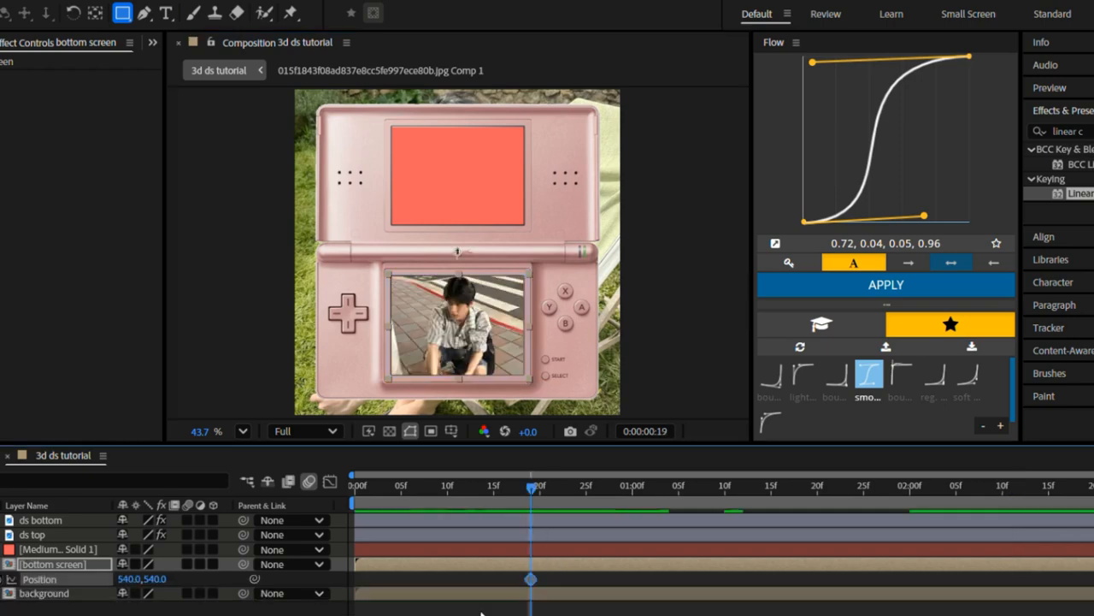
left_click_drag(531, 580, 540, 586)
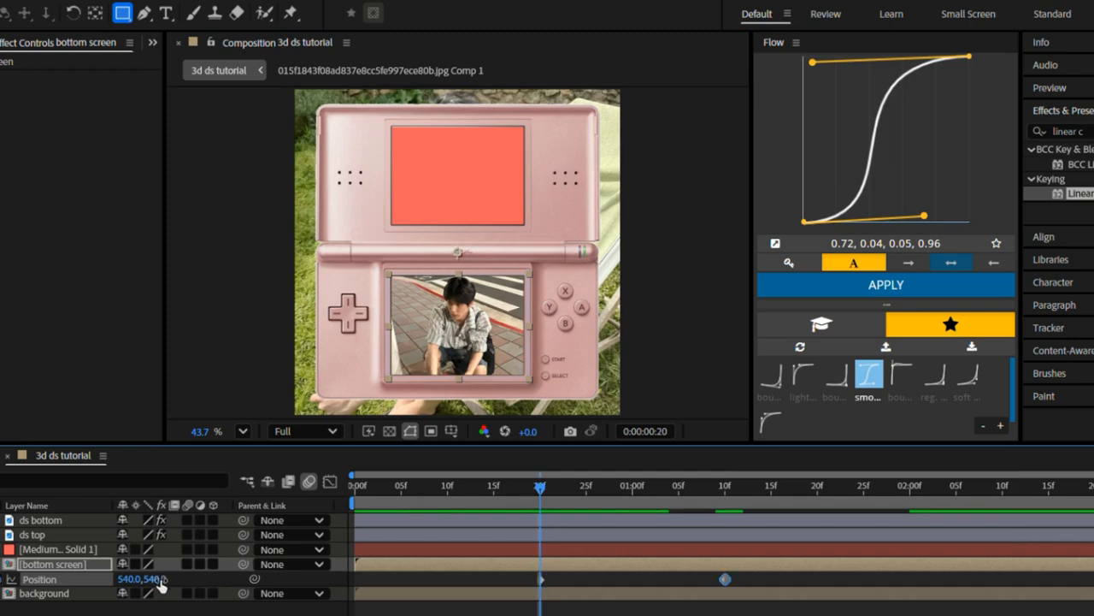
left_click_drag(159, 581, 0, 580)
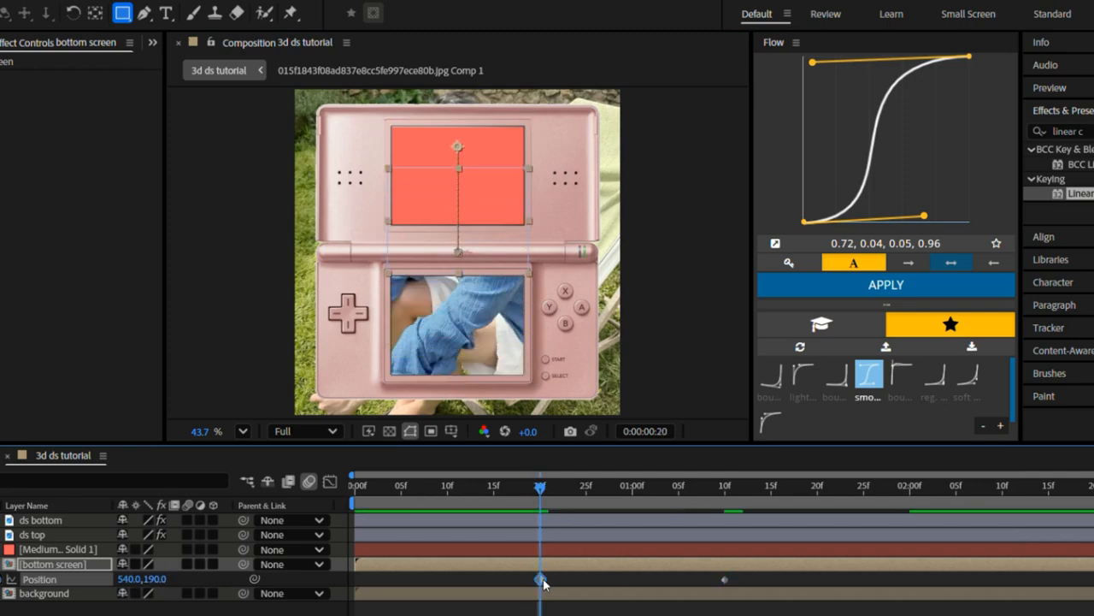
left_click_drag(541, 582, 513, 580)
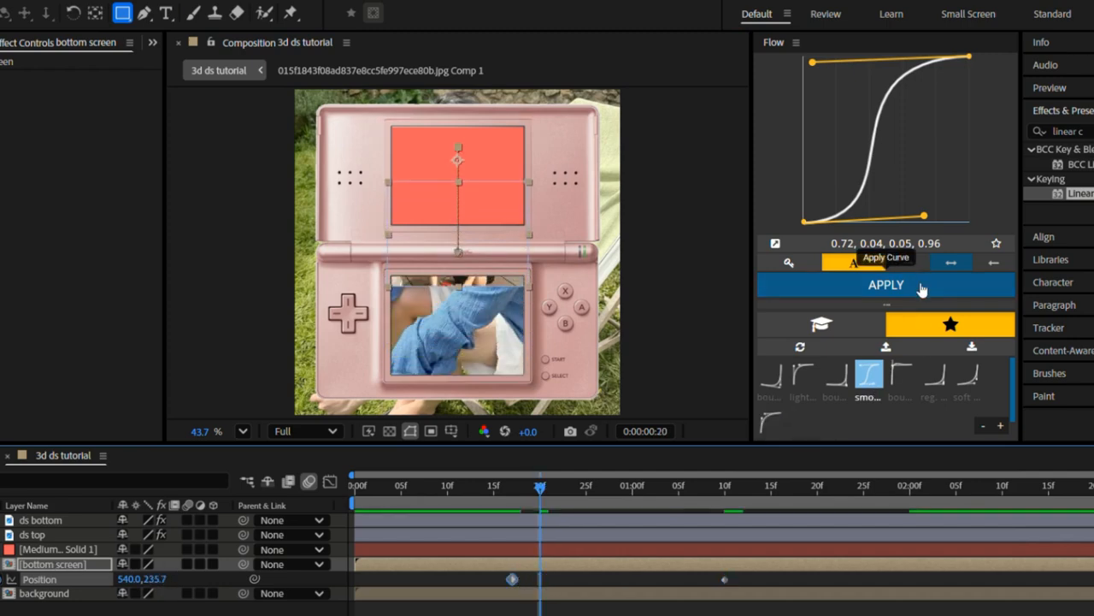
left_click_drag(725, 580, 744, 580)
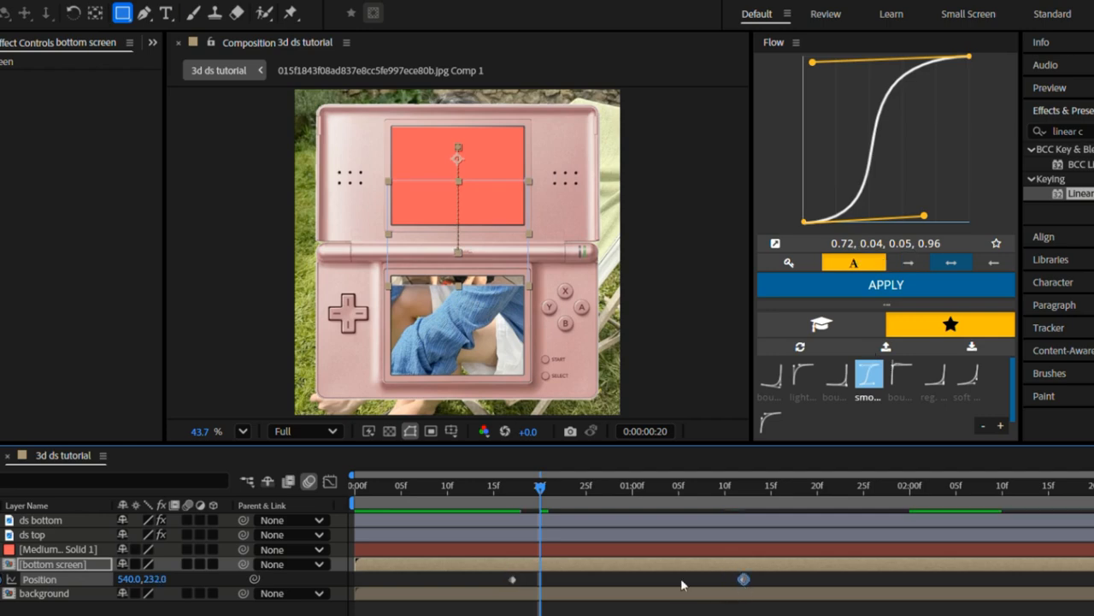
left_click_drag(513, 580, 523, 580)
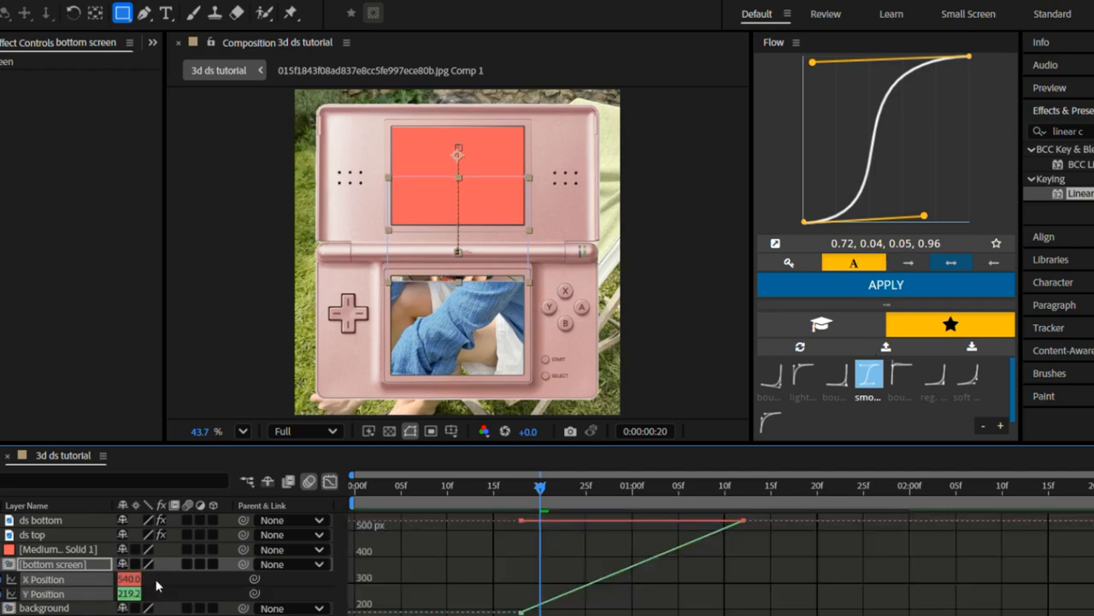
Step: Apply Easy Ease to the bottom screen's Y position keyframes and lengthen both handles into a steep S-curve
left_click(156, 582)
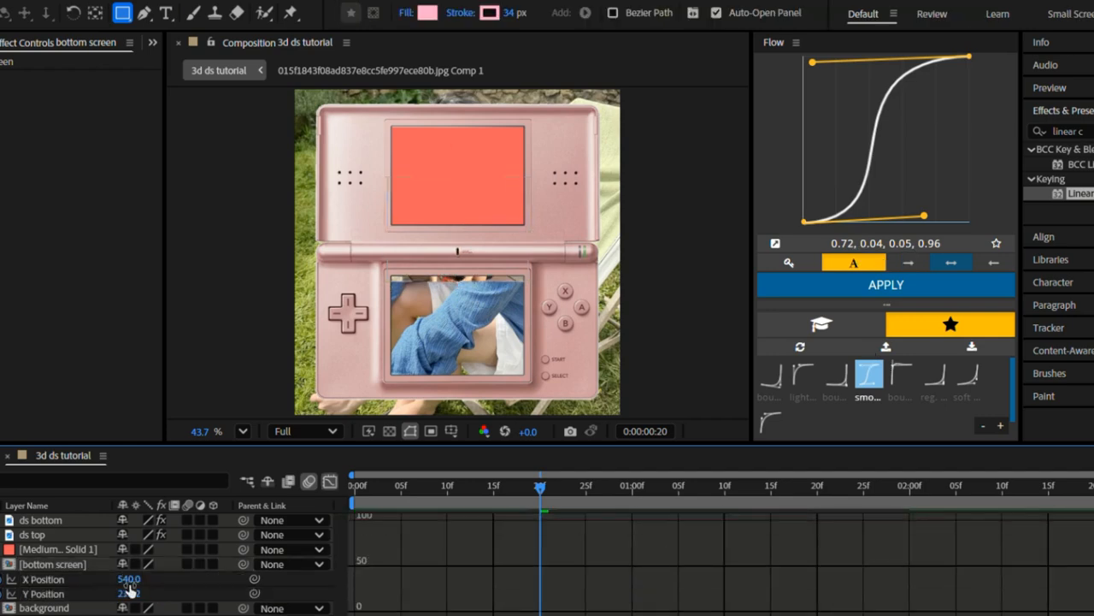
left_click(103, 594)
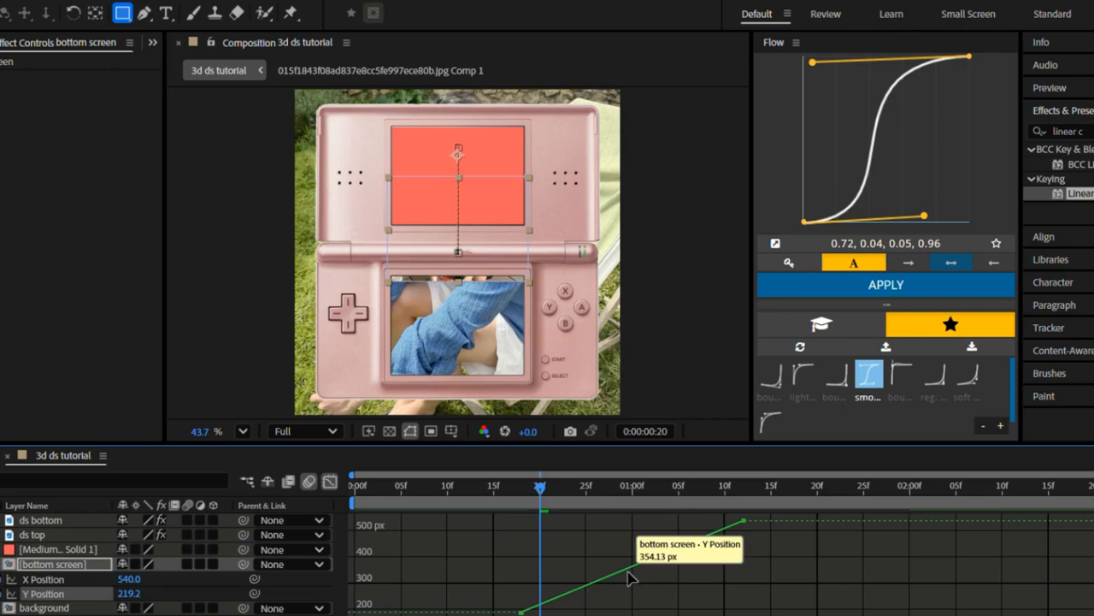
left_click(634, 580)
key("F9")
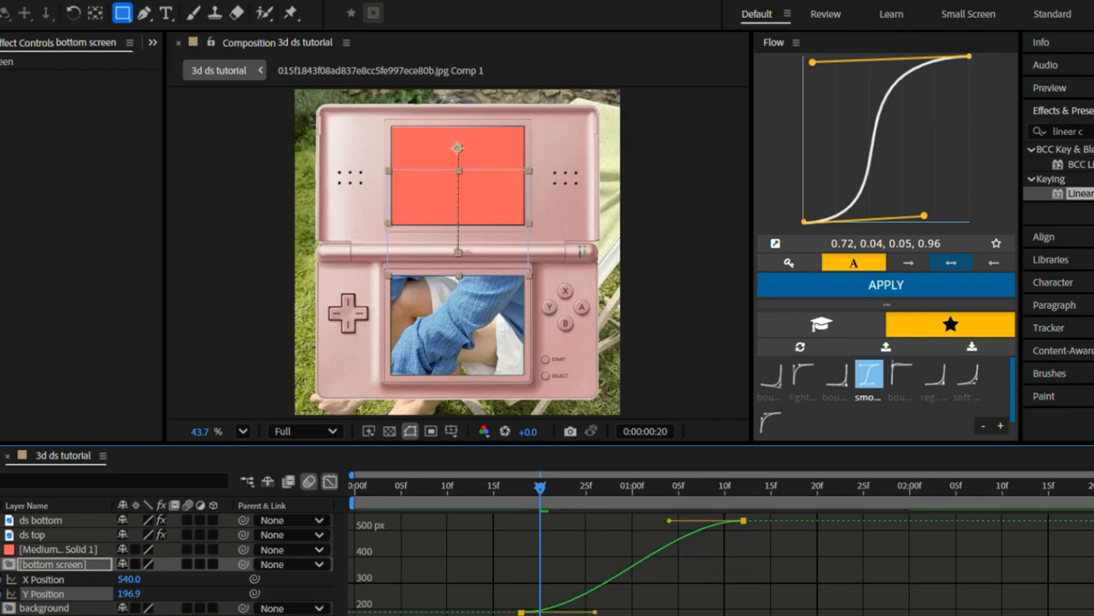
left_click_drag(601, 612, 671, 613)
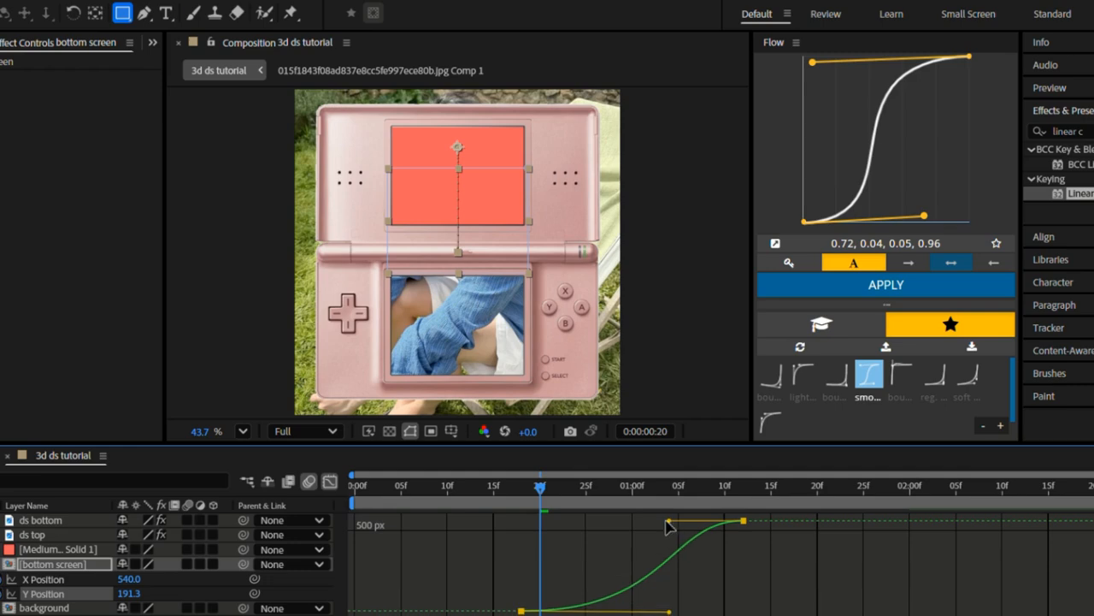
left_click_drag(667, 520, 590, 521)
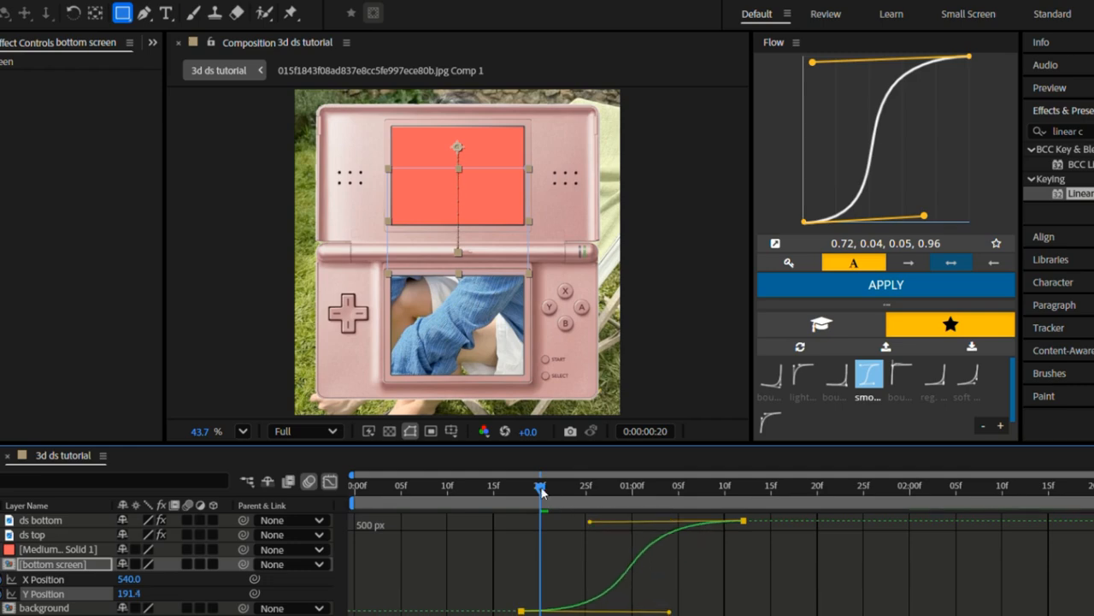
left_click_drag(541, 491, 610, 487)
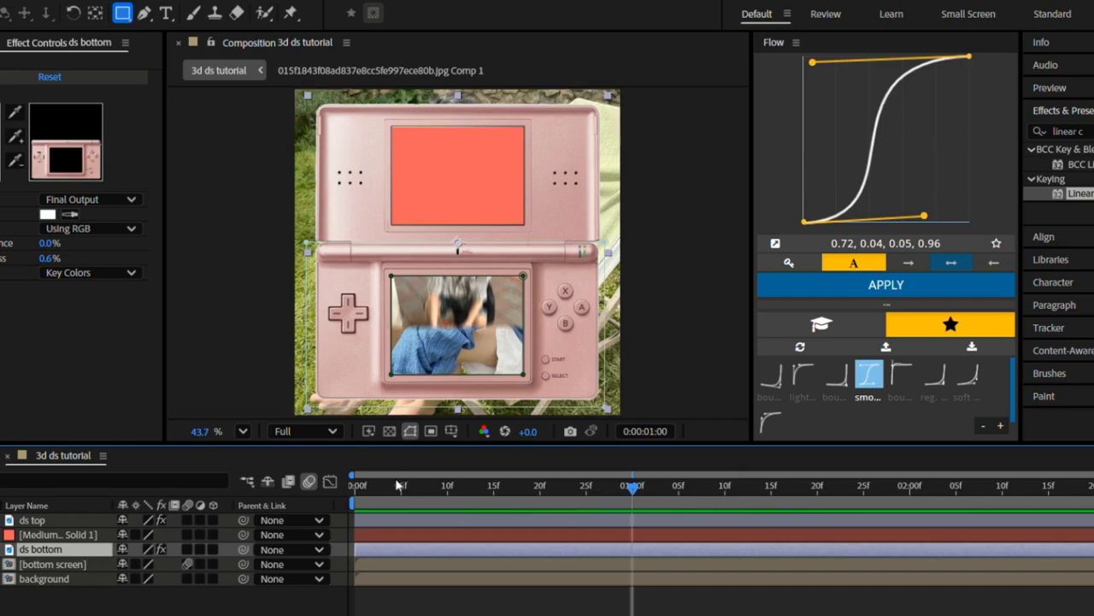
Step: Pre-compose the ds bottom and bottom screen layers together
left_click(367, 564, "shift")
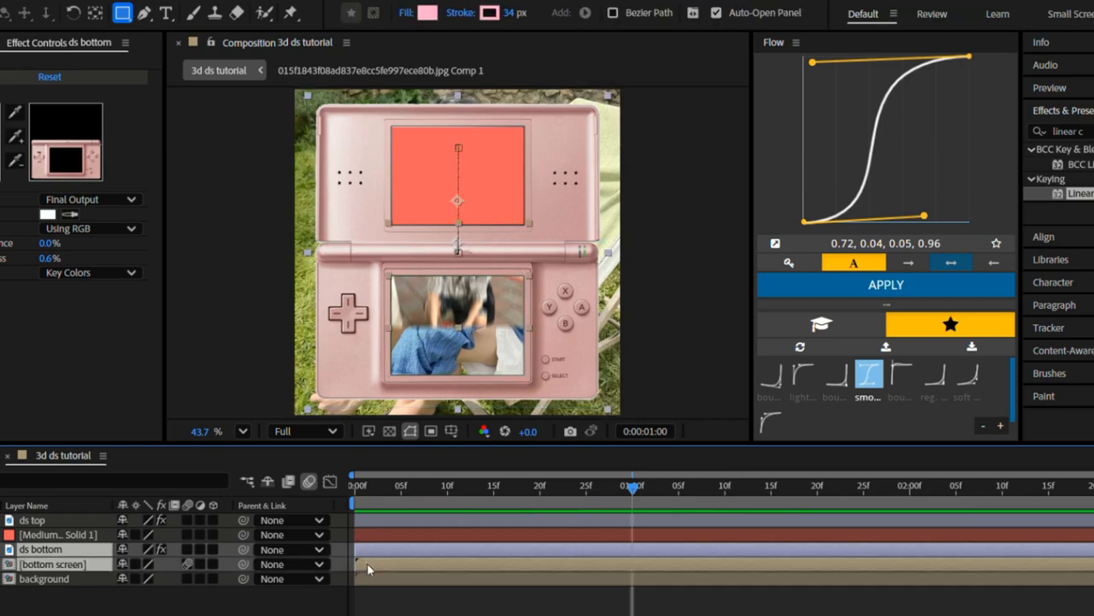
key("ctrl+shift+c")
key("Return")
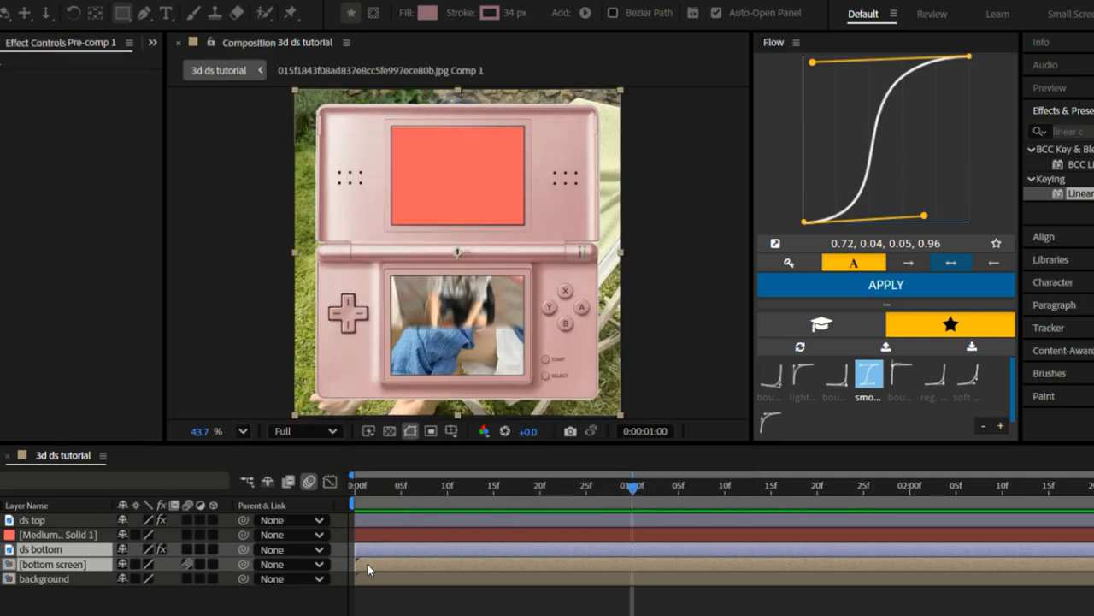
Step: Pre-compose the ds top and red solid layers together and rename the resulting layer "top"
left_click(337, 517)
left_click(356, 530, "shift")
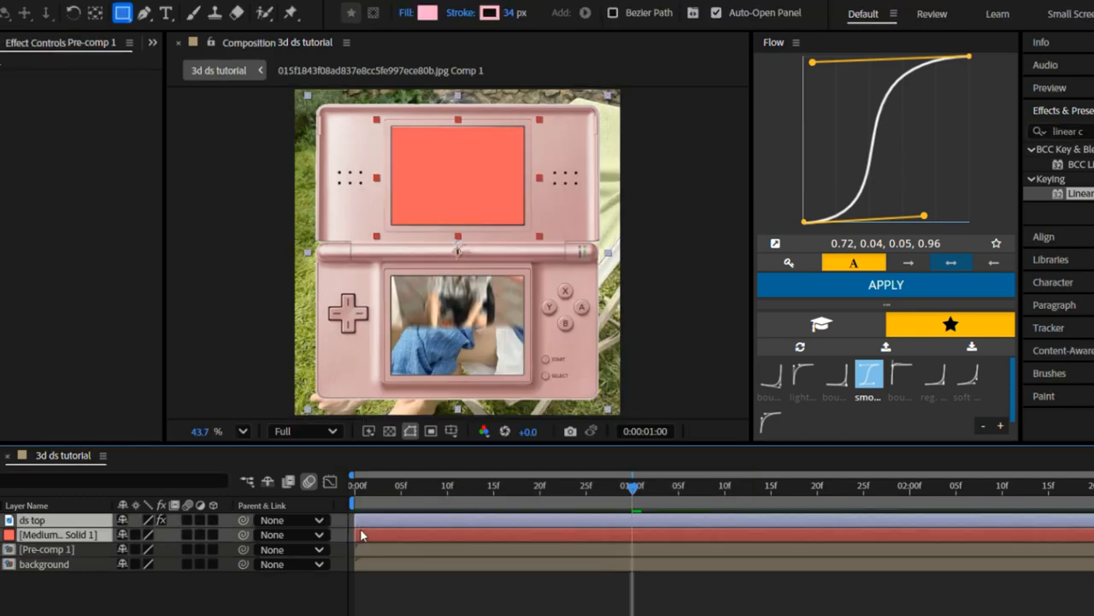
key("ctrl+shift+c")
key("Return")
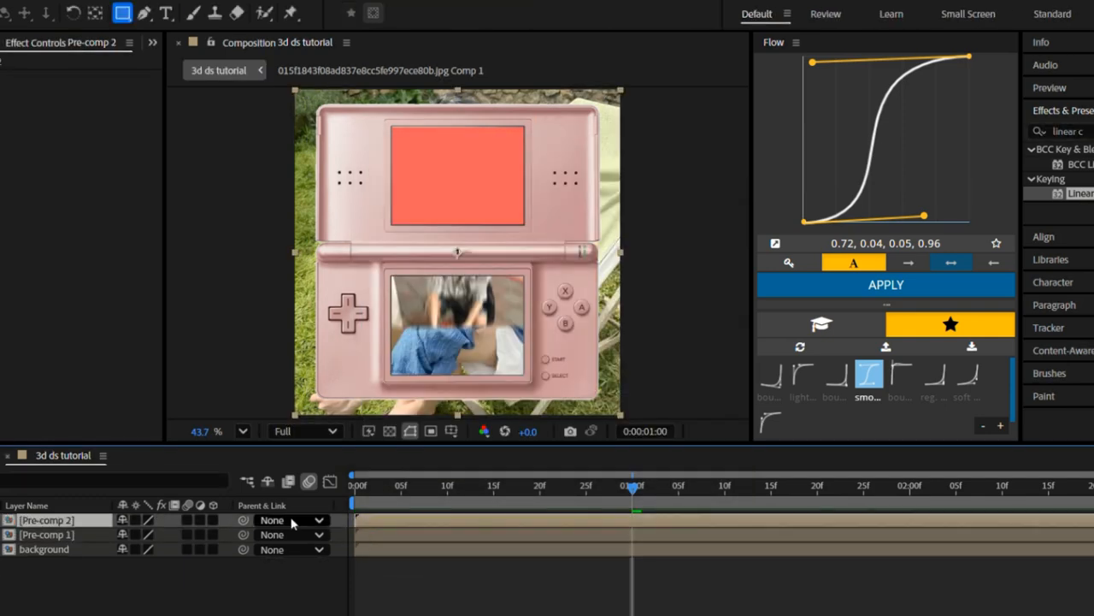
key("Return")
type("top")
key("Return")
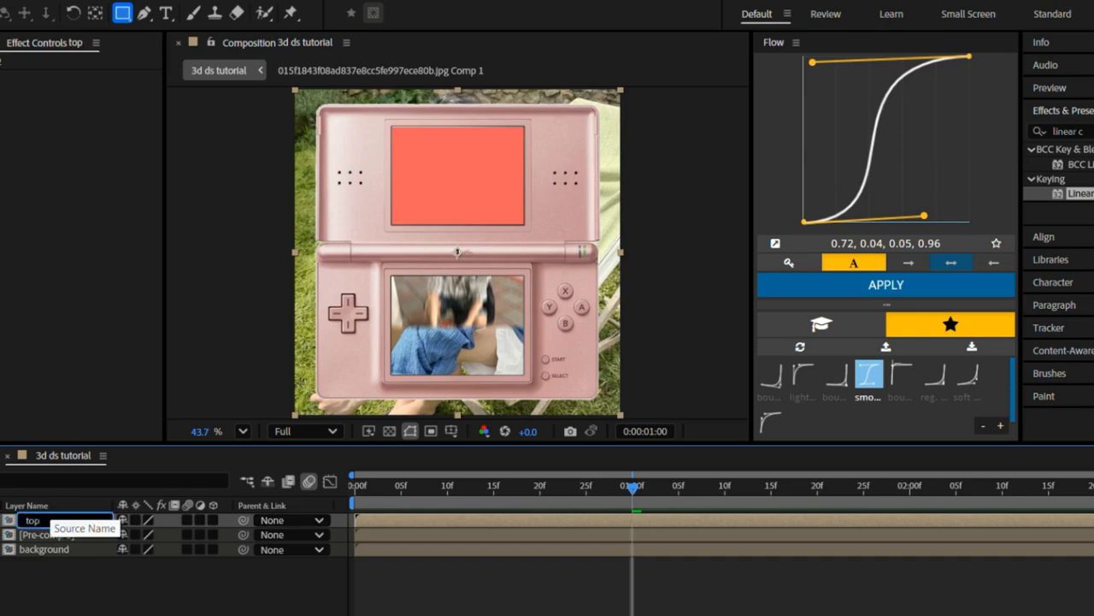
Step: Rename the precomp holding the lower console half as "bottom"
left_click(51, 535)
key("Return")
type("bo")
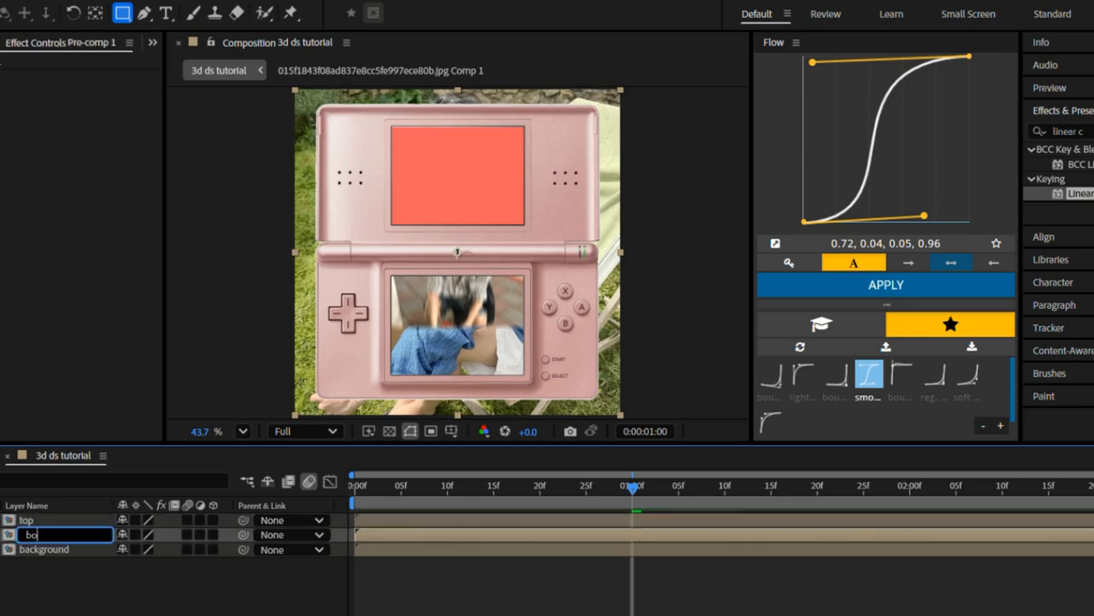
type("ttom")
key("Return")
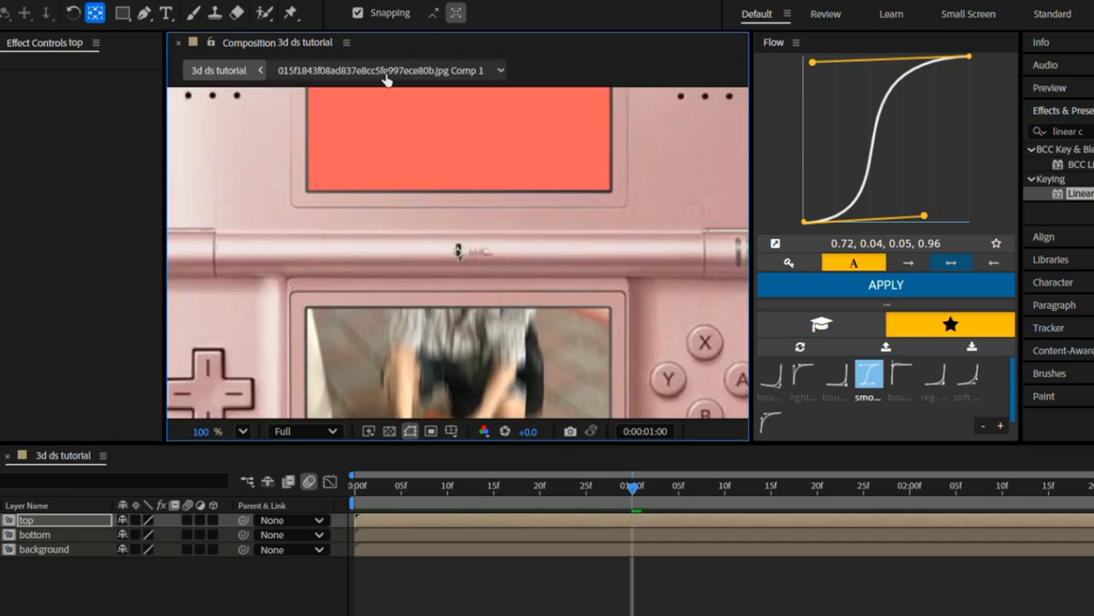
Step: Turn snapping off and move the anchor points of the top and bottom layers to the same spot on the hinge's upper edge
left_click(357, 12)
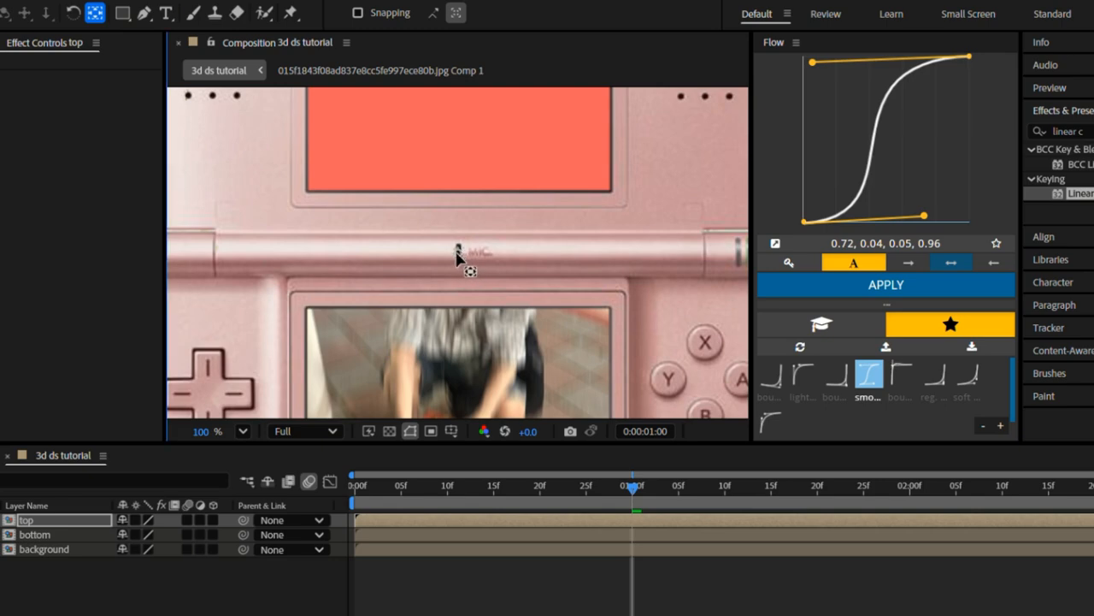
left_click(456, 250)
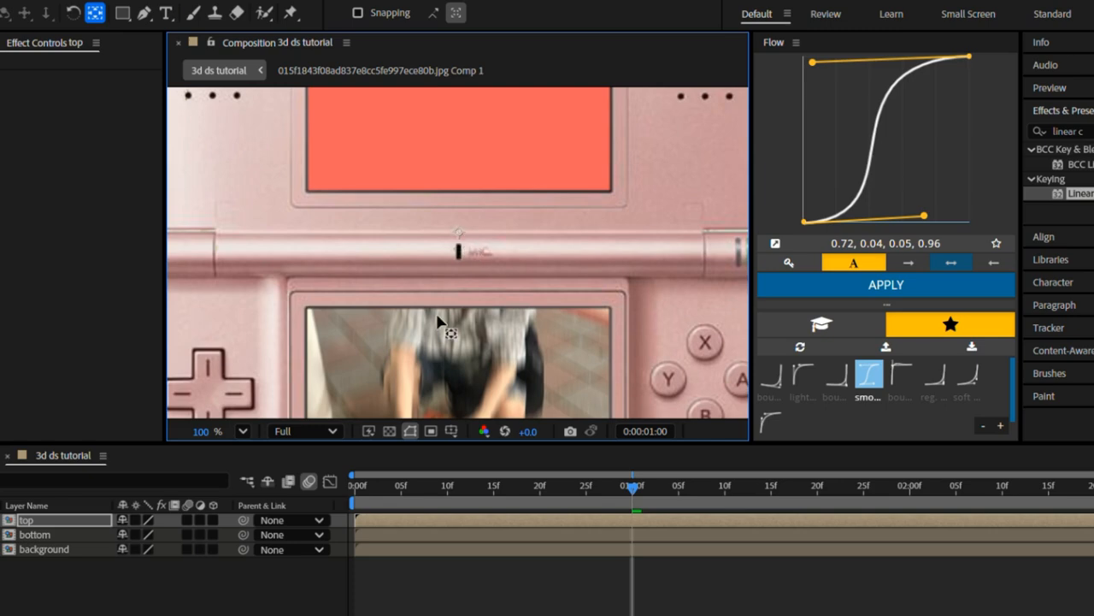
left_click(399, 533)
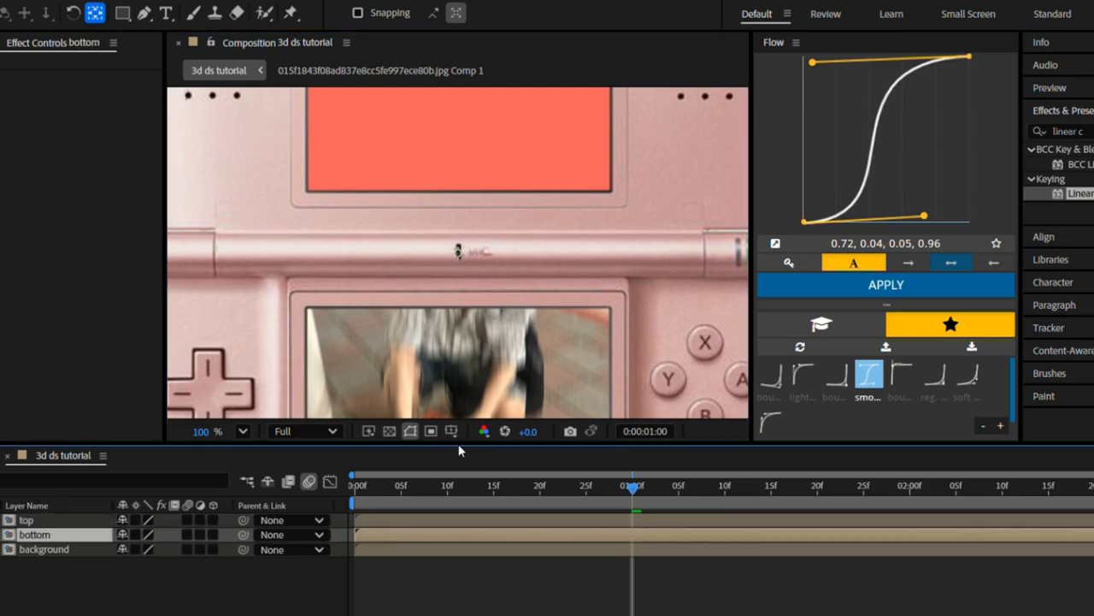
left_click(459, 256)
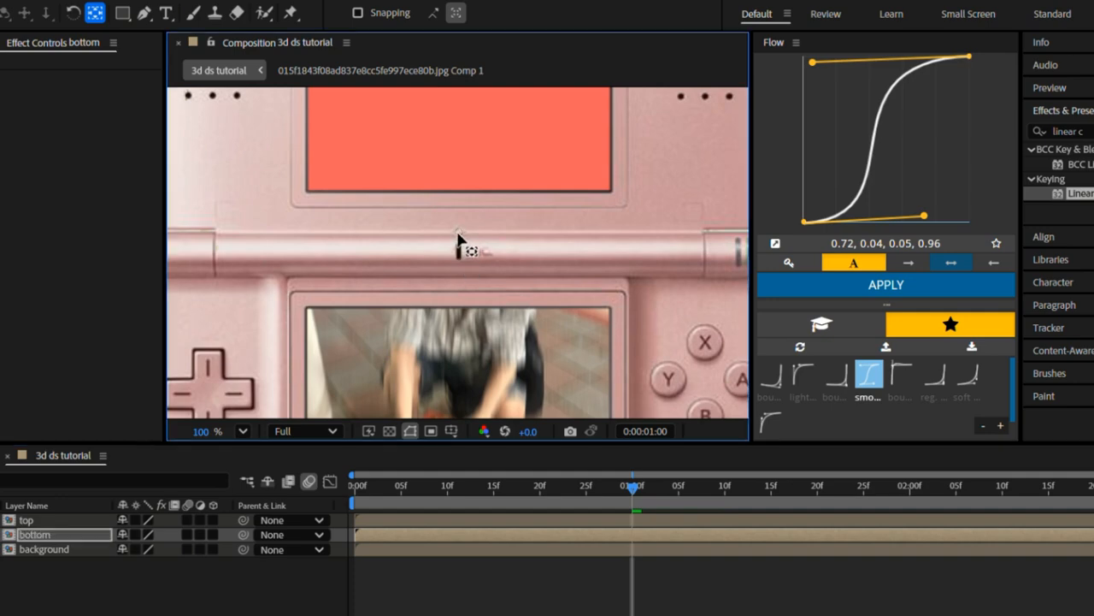
left_click(395, 520)
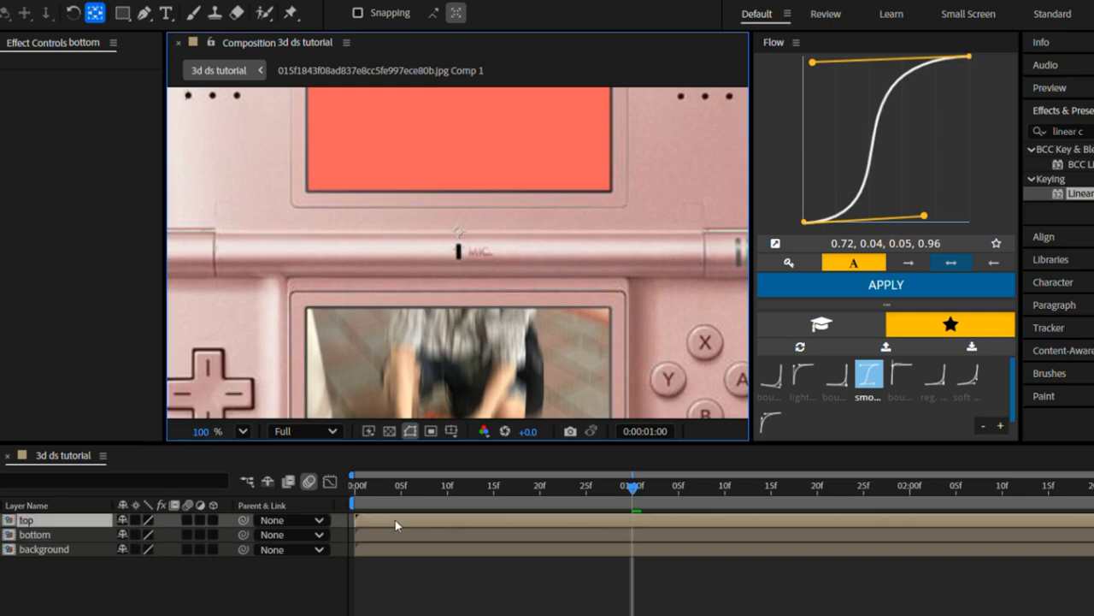
left_click(397, 535)
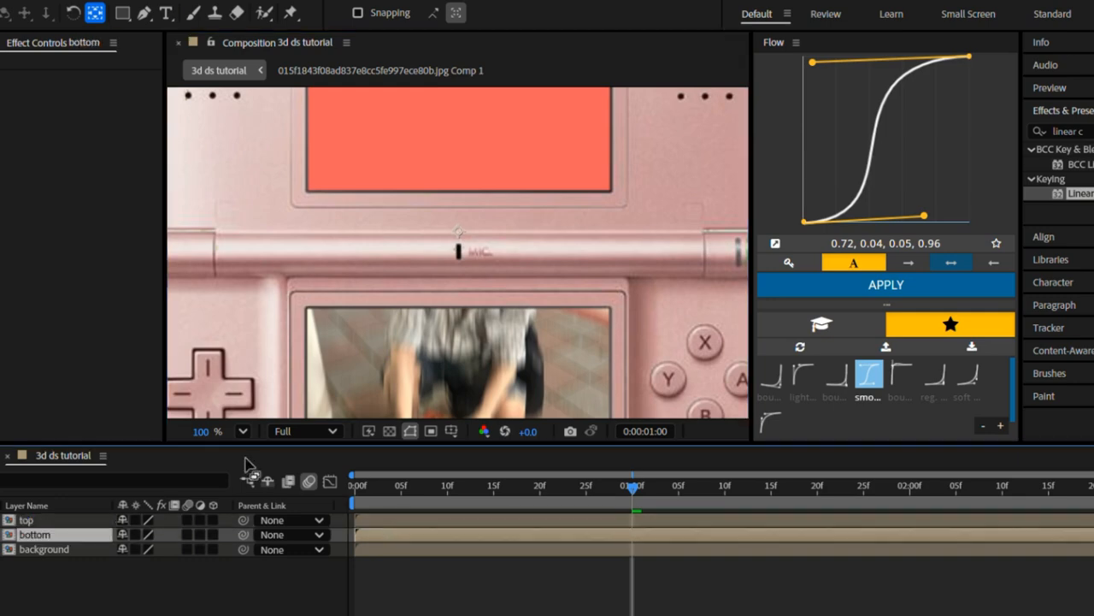
left_click(242, 431)
left_click(262, 109)
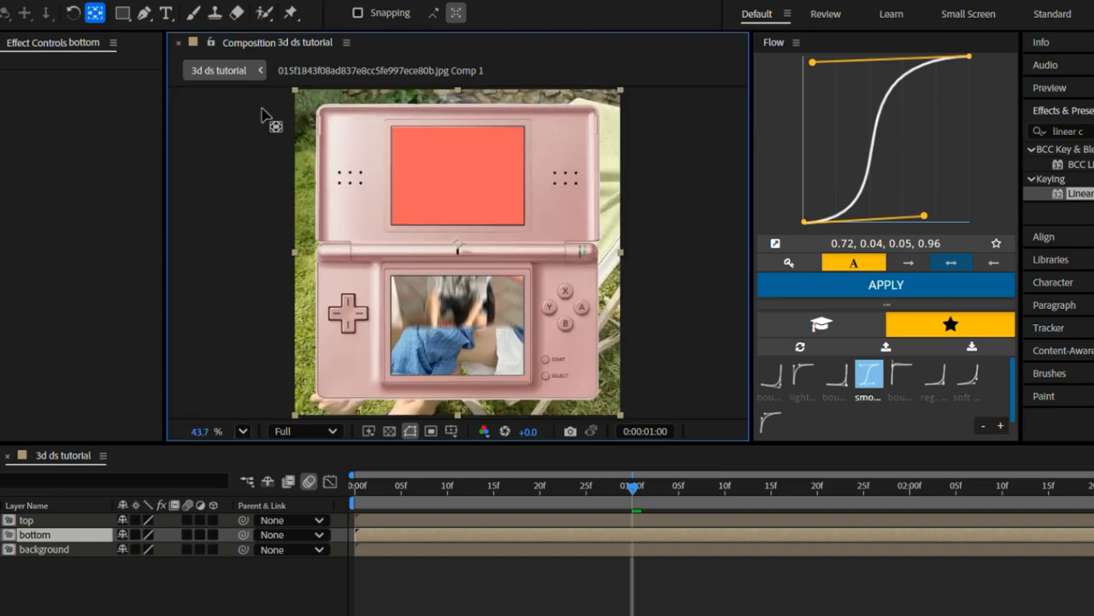
left_click(405, 583)
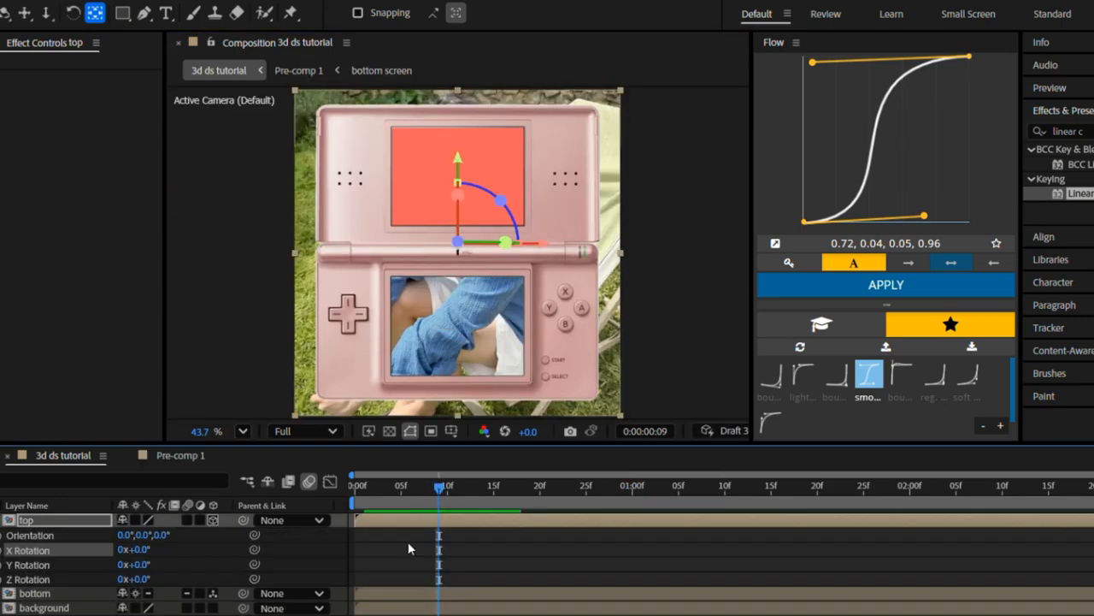
Step: Open the bottom layer's precomp at its first frame and pre-compose the ds bottom and bottom screen layers together
left_click_drag(392, 492, 340, 488)
left_click(404, 598)
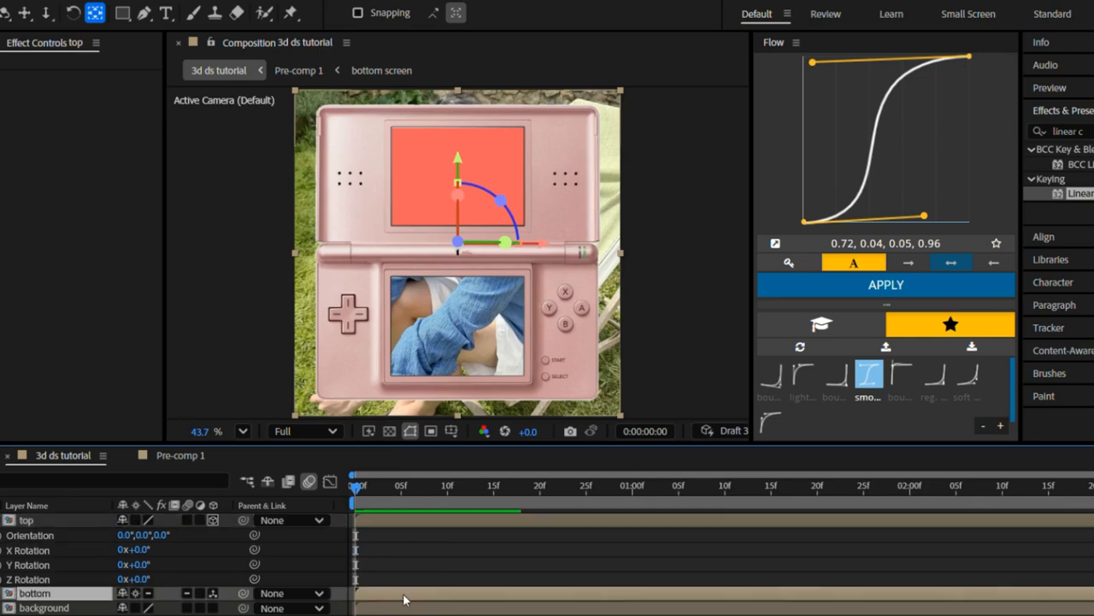
double_click(404, 599)
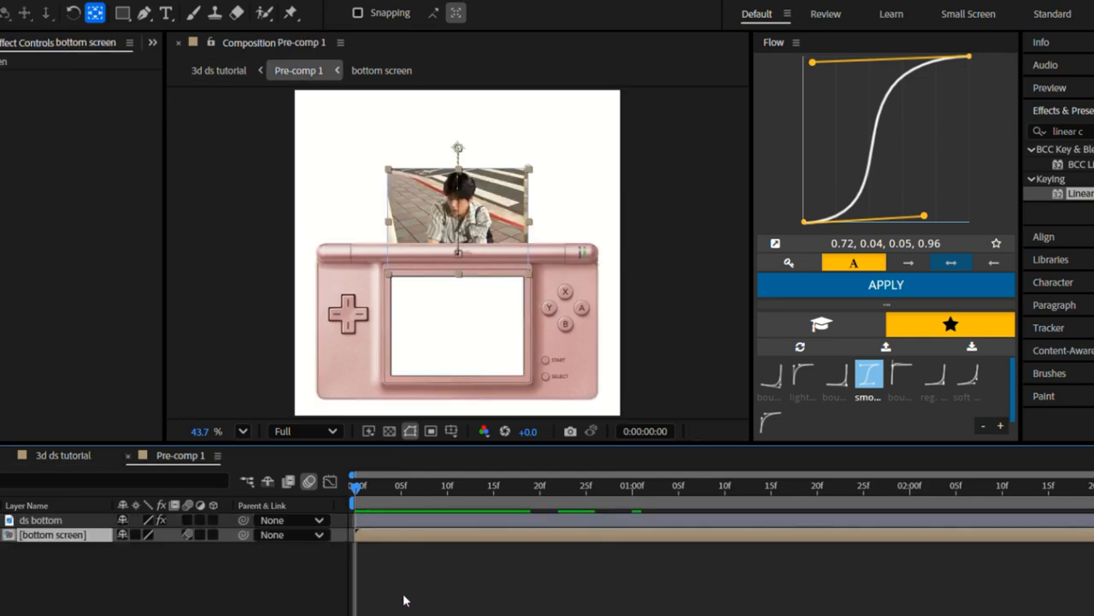
left_click(364, 520, "shift")
key("ctrl+shift+c")
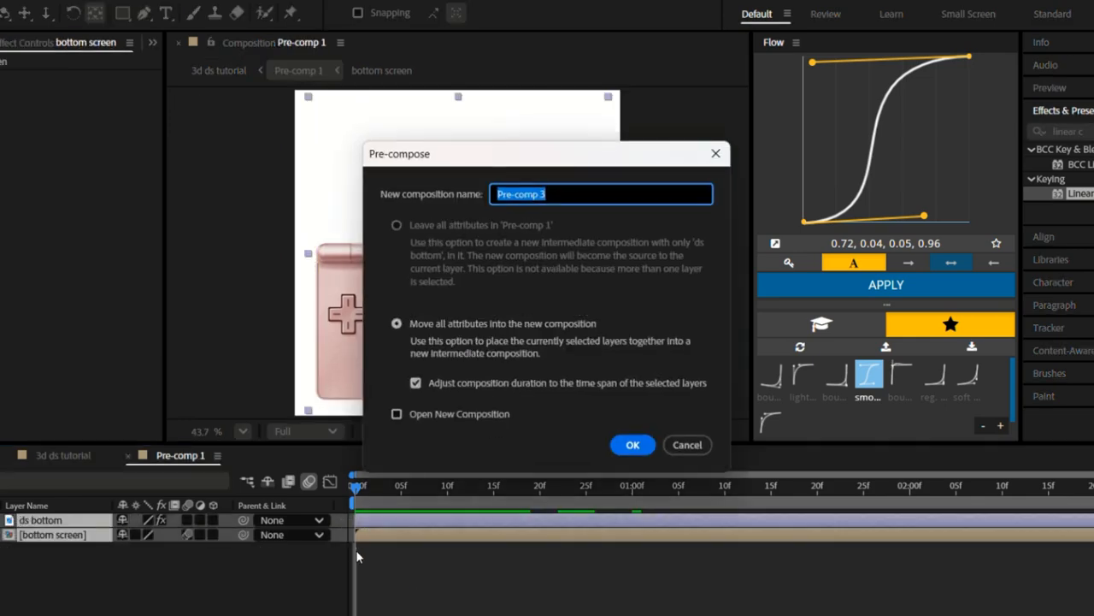
key("Return")
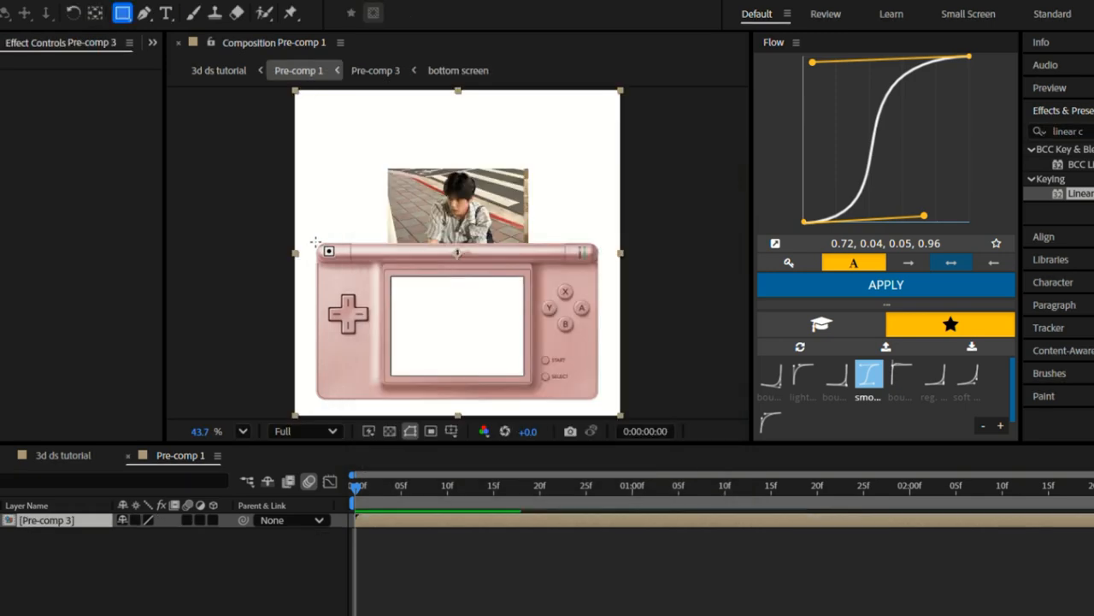
Step: Mask the nested precomp with a rectangle around the lower console half, check the photo slide, and return to the 3d ds tutorial composition
key("q")
mouse_move(315, 241)
left_mouse_down()
mouse_move(508, 363)
mouse_move(611, 410)
left_mouse_up()
key("v")
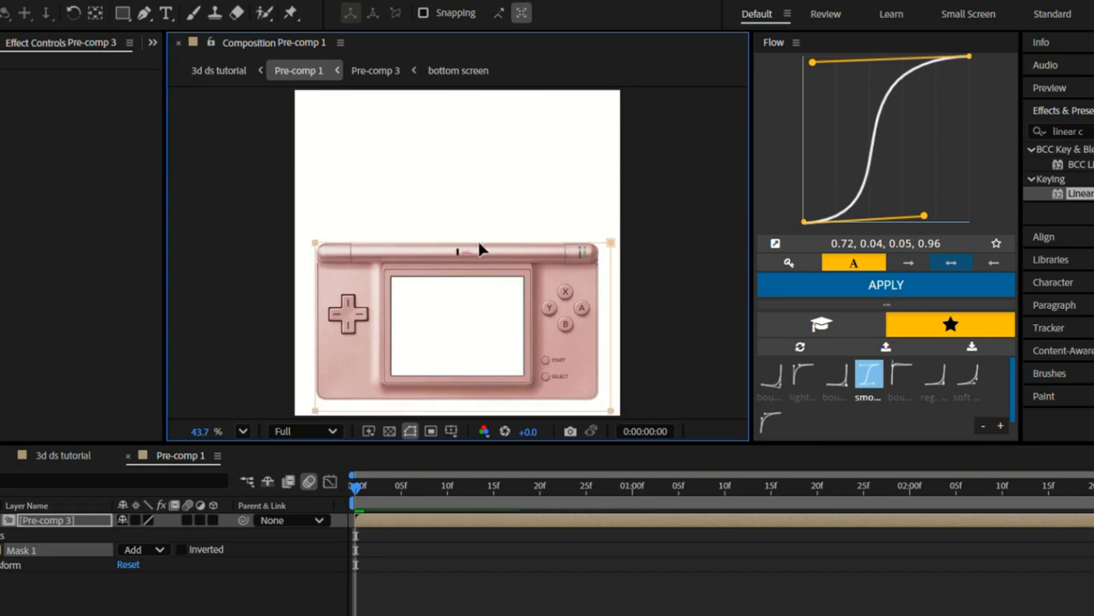
left_click_drag(356, 485, 661, 530)
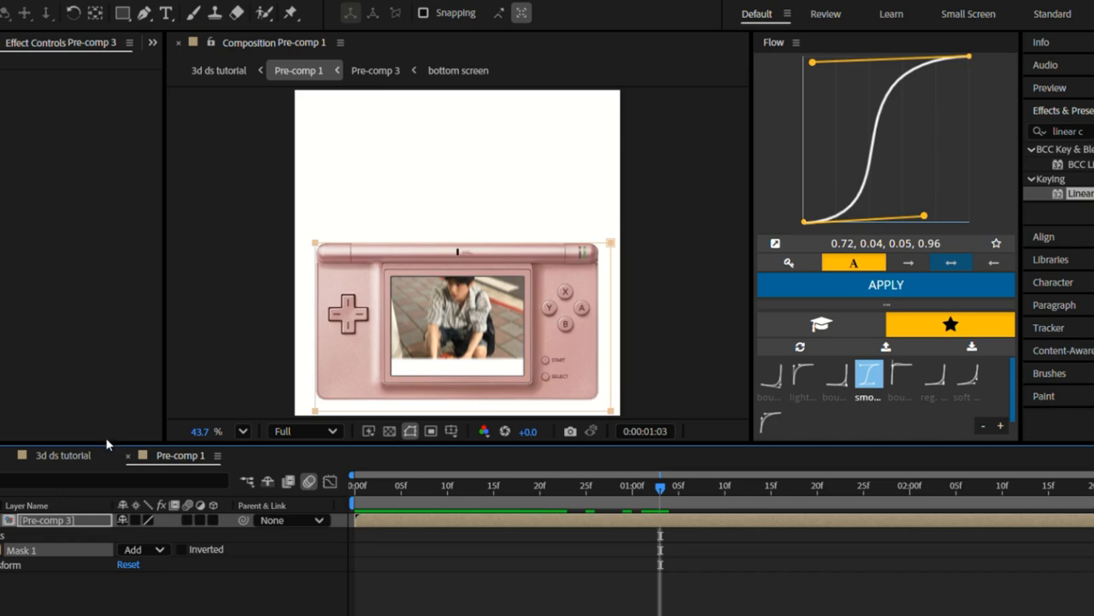
left_click(68, 454)
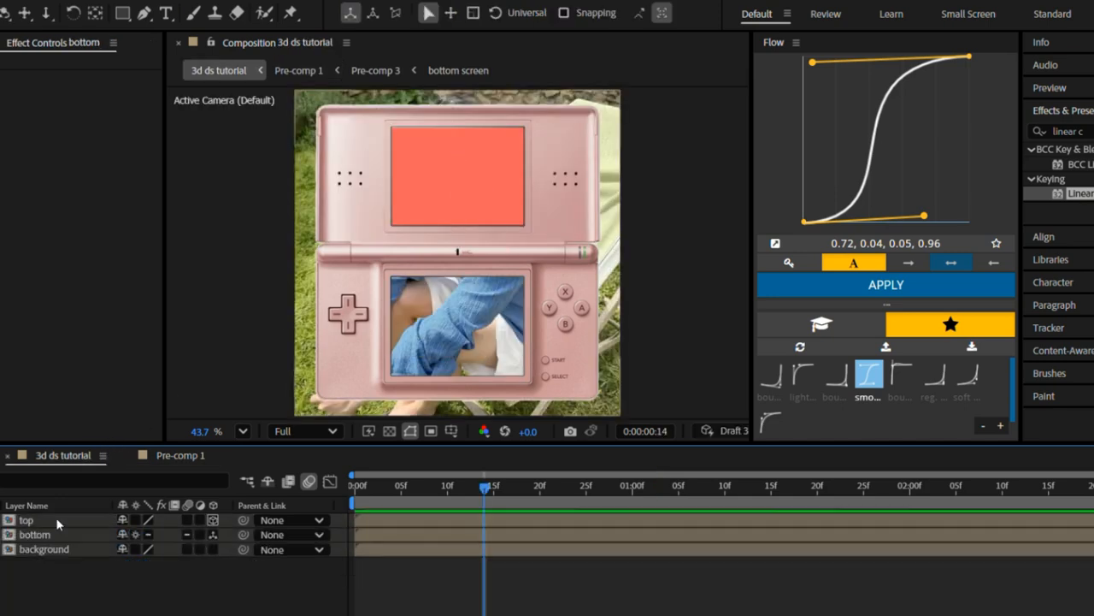
Step: Duplicate the bottom layer four times
left_click(377, 535)
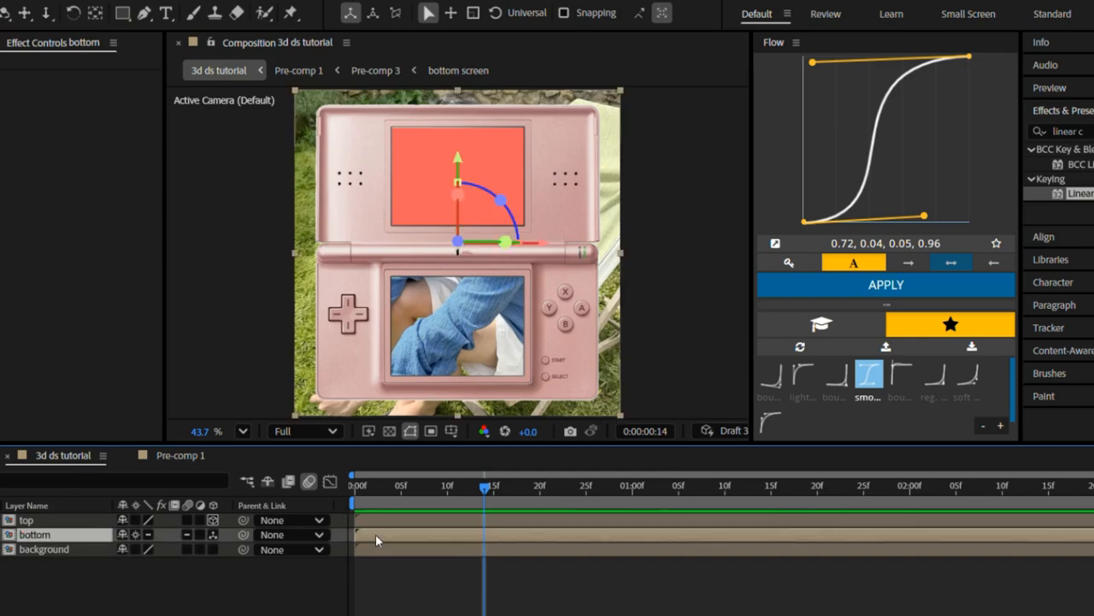
key("ctrl+d")
key("ctrl+d")
key("ctrl+d")
key("ctrl+d")
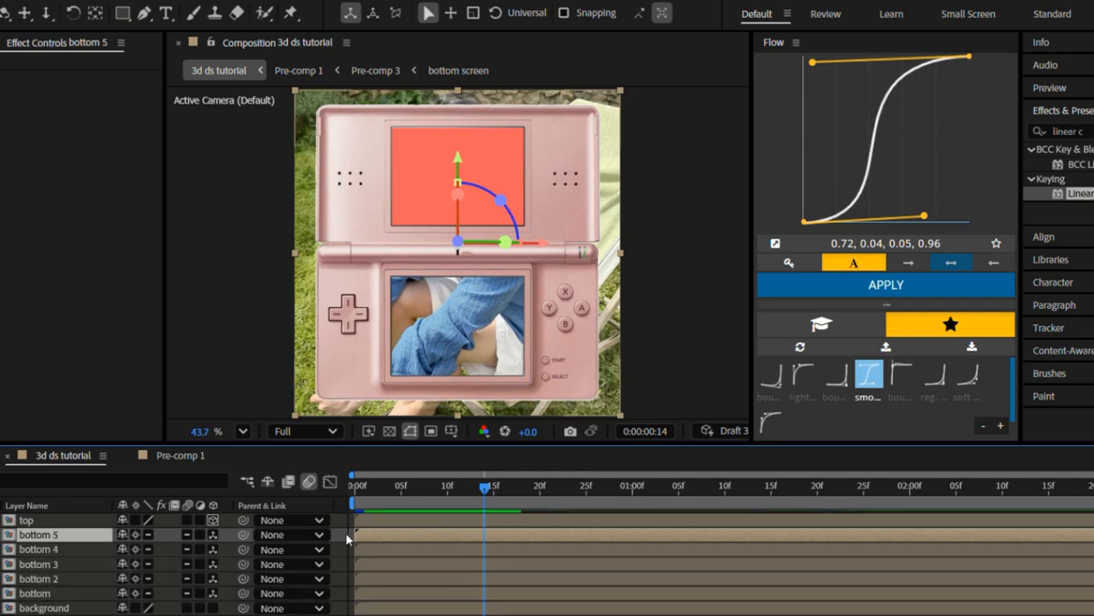
Step: Give all five bottom layers the Aqua label colour
left_click_drag(346, 534, 377, 595)
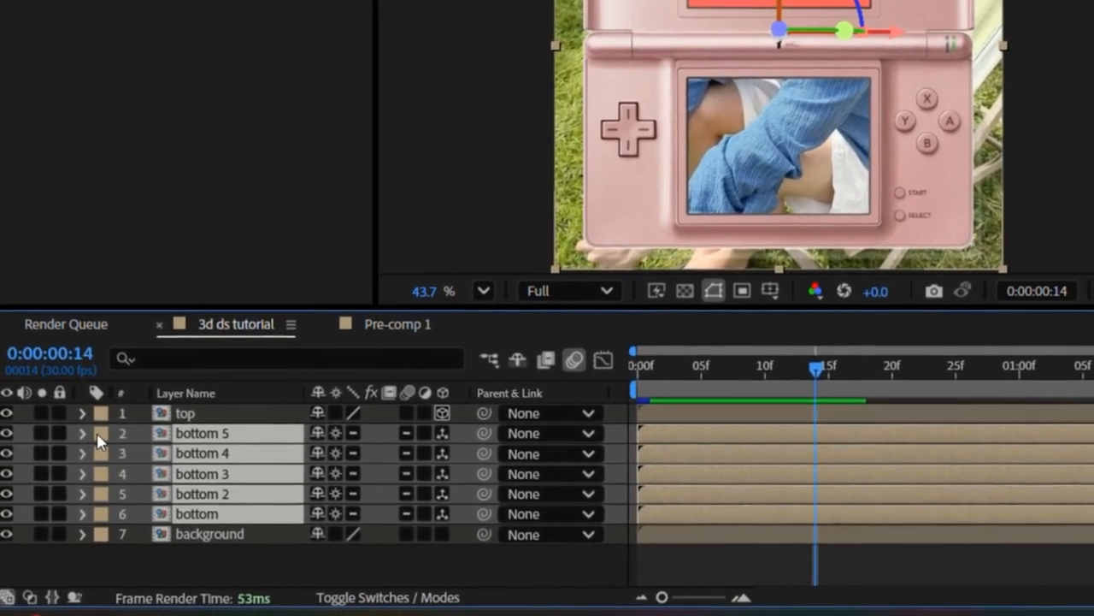
left_click(96, 437)
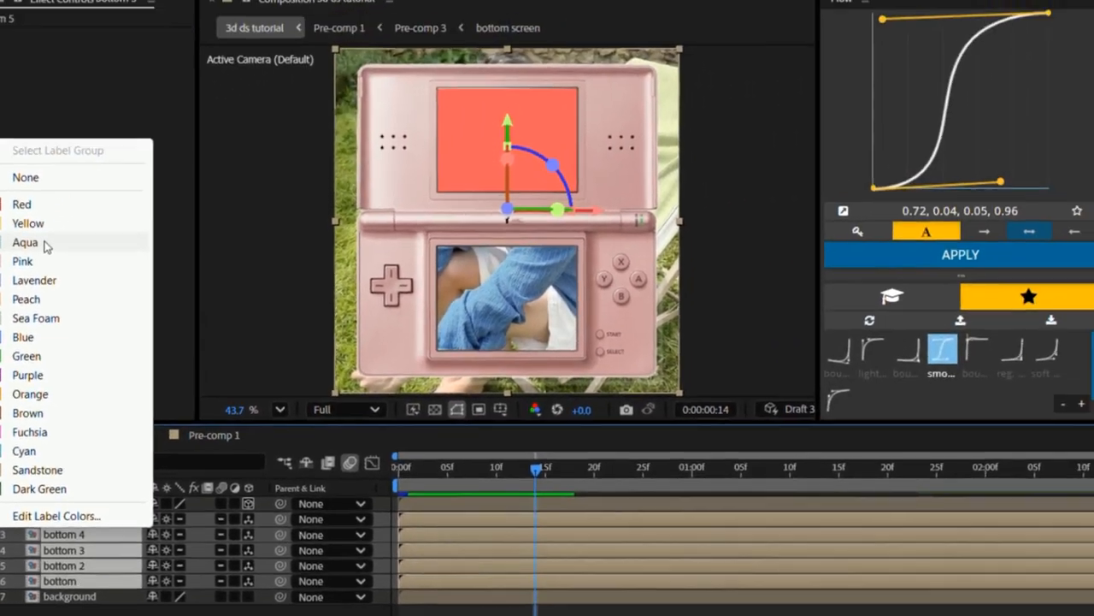
left_click(114, 157)
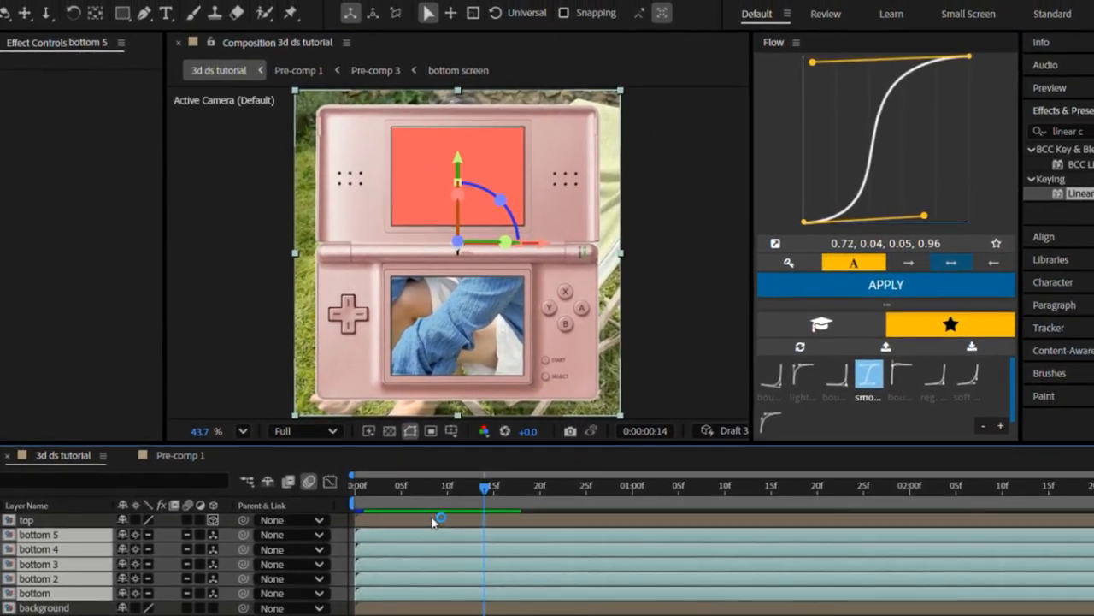
Step: Duplicate the top layer four times
left_click(435, 520)
key("ctrl+d")
key("ctrl+d")
key("ctrl+d")
key("ctrl+d")
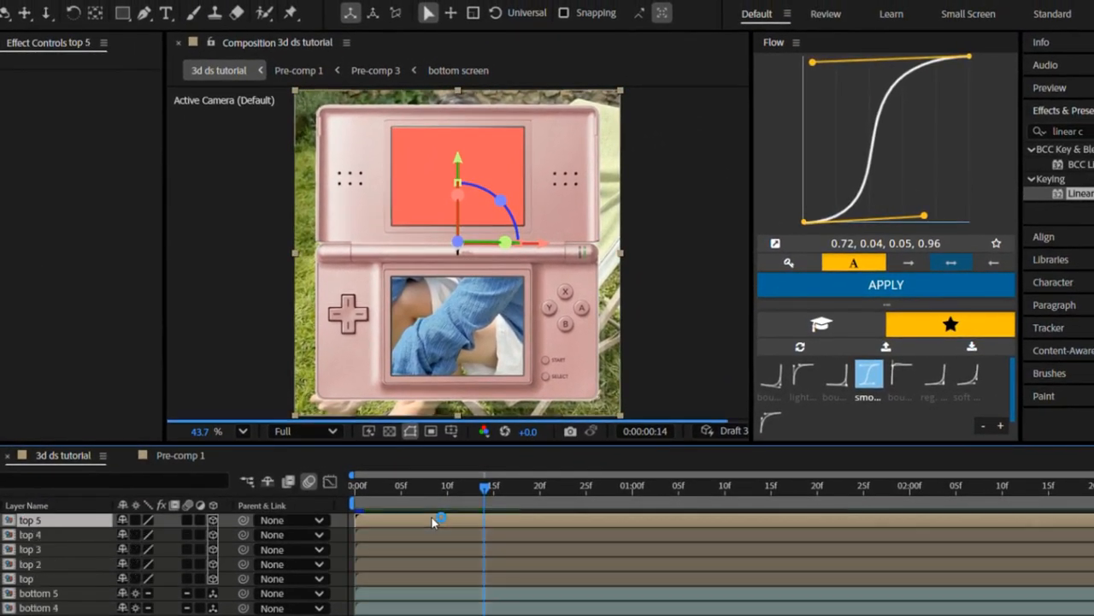
Step: Set the Z position of the bottom 2 layer to -5
scroll(431, 516, "down", 3)
left_click(443, 584)
key("r")
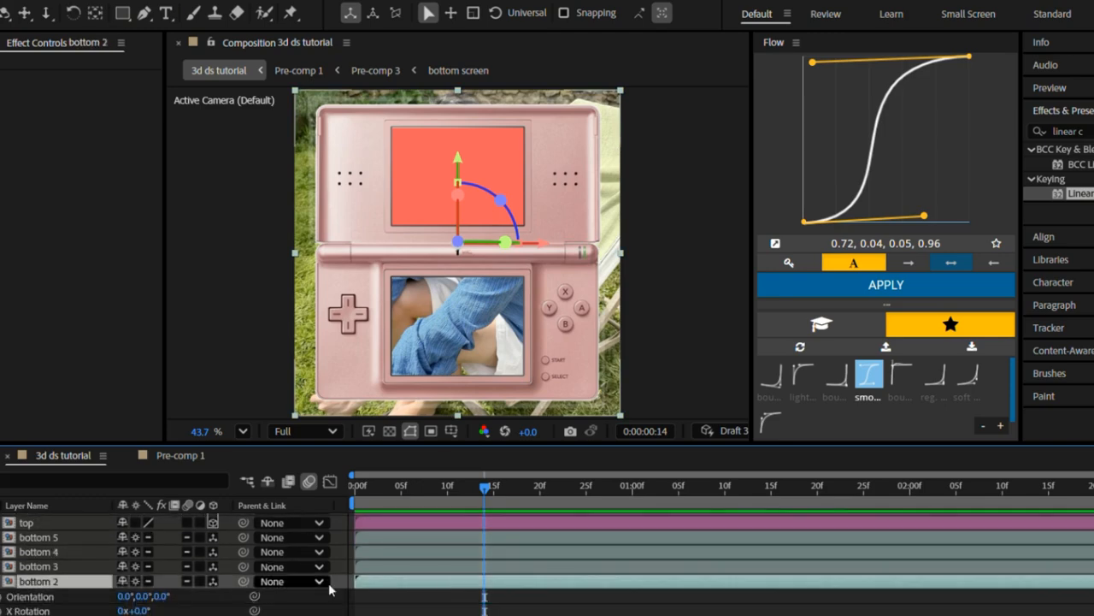
key("p")
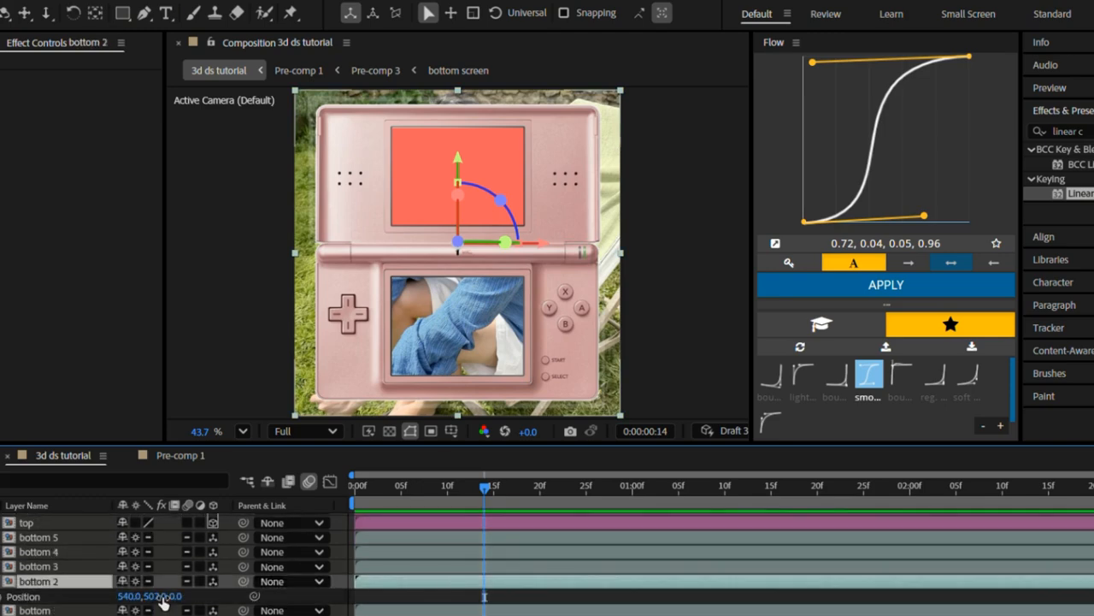
left_click(176, 596)
type("-5")
key("Return")
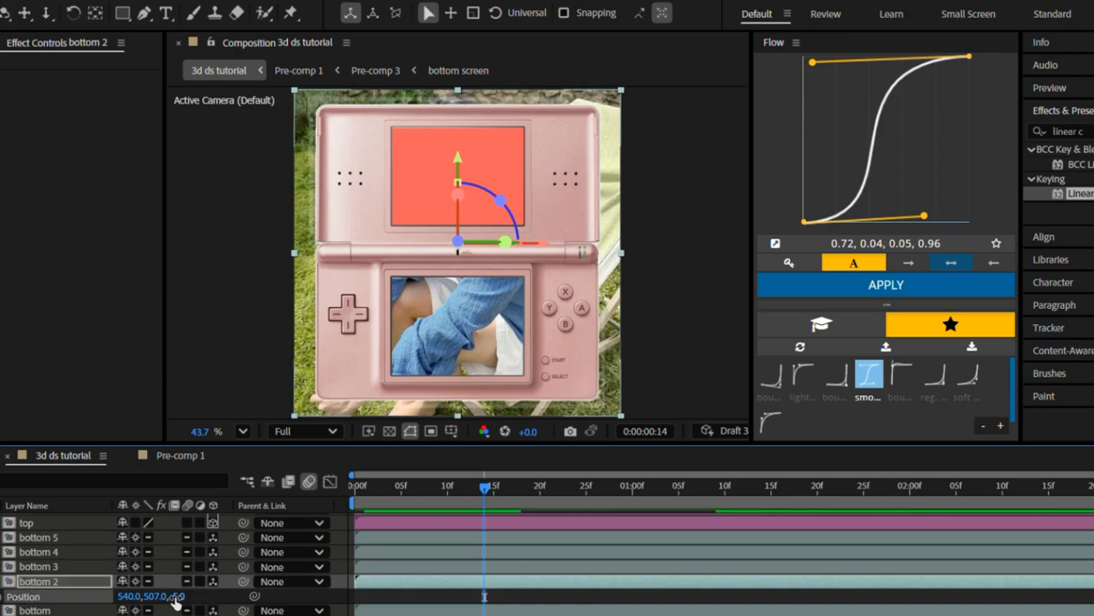
Step: Set the Z position of the bottom 3 layer to -10
left_click(400, 569)
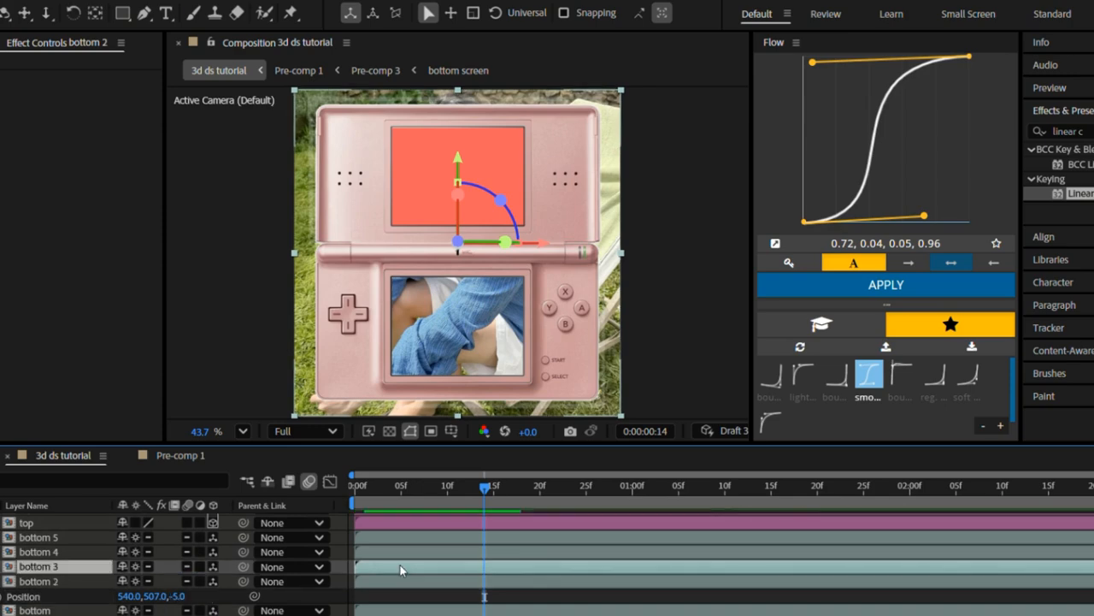
key("p")
left_click(175, 581)
type("-10")
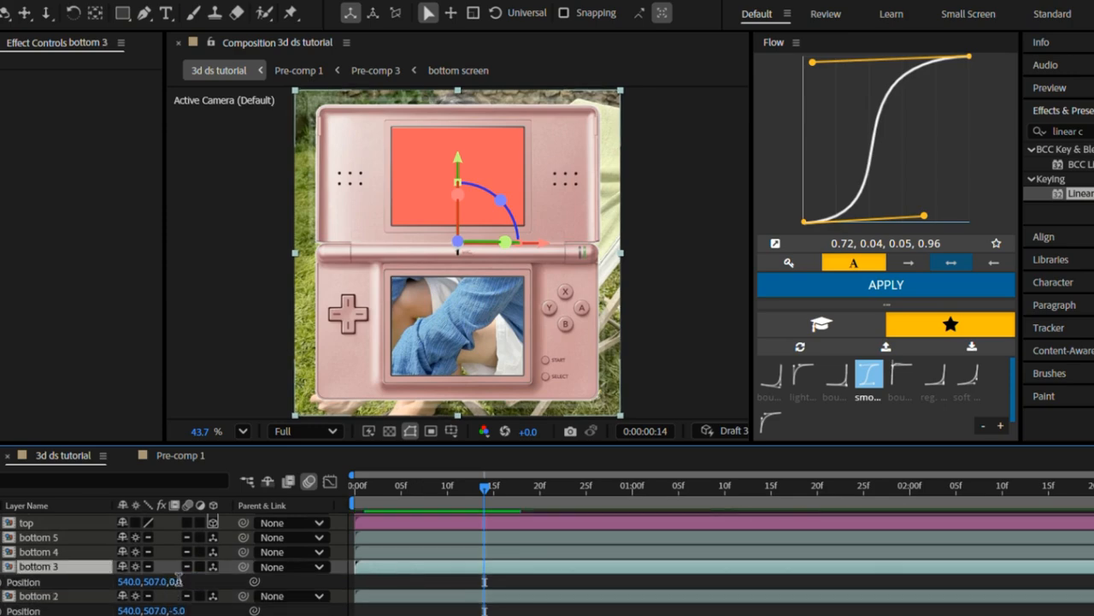
key("Return")
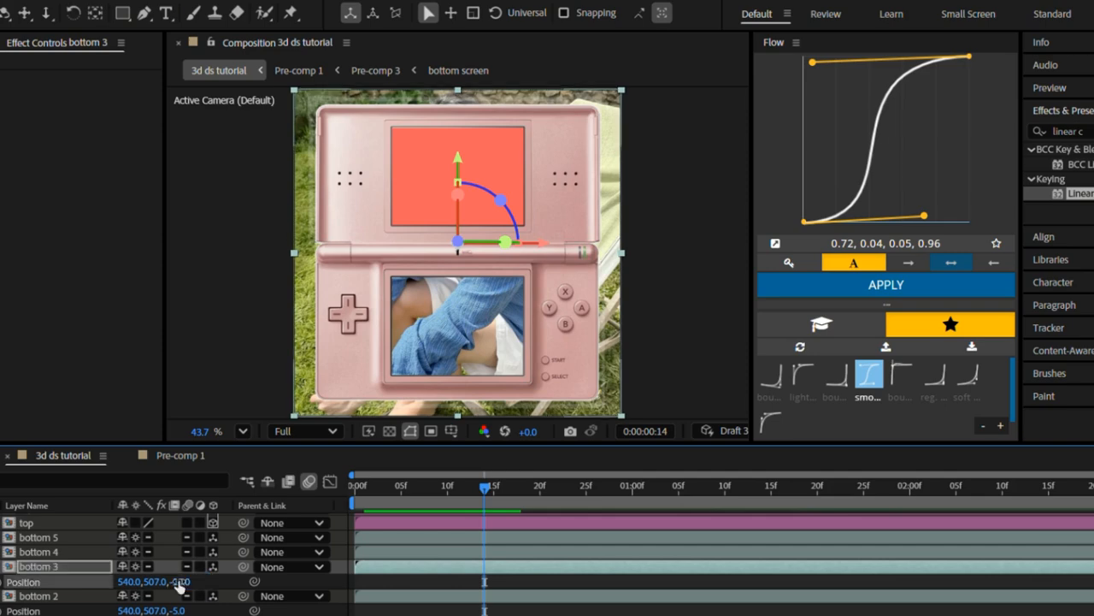
Step: Set the Z position of the bottom 4 layer to -15
key("ctrl+Up")
key("p")
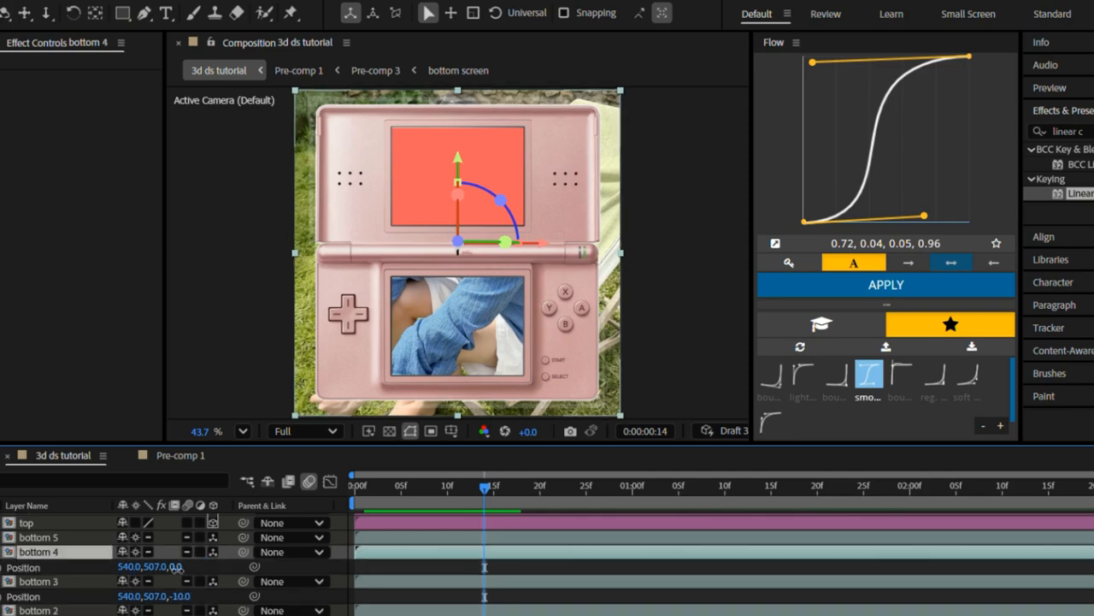
left_click(175, 566)
type("-15")
key("Return")
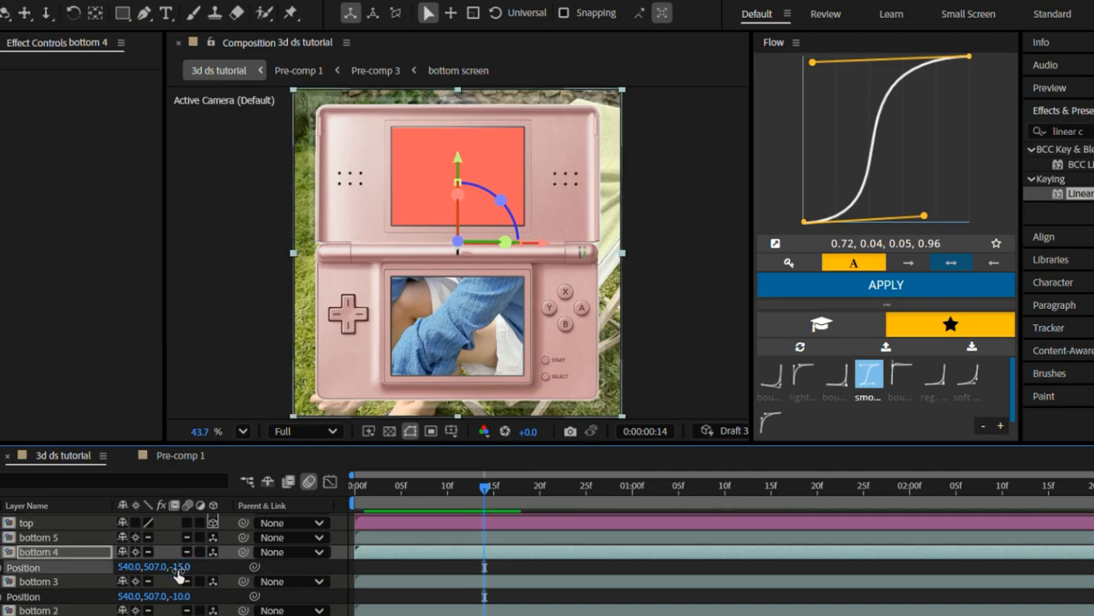
Step: Set the Z position of the bottom 5 layer to -20
key("ctrl+Up")
key("p")
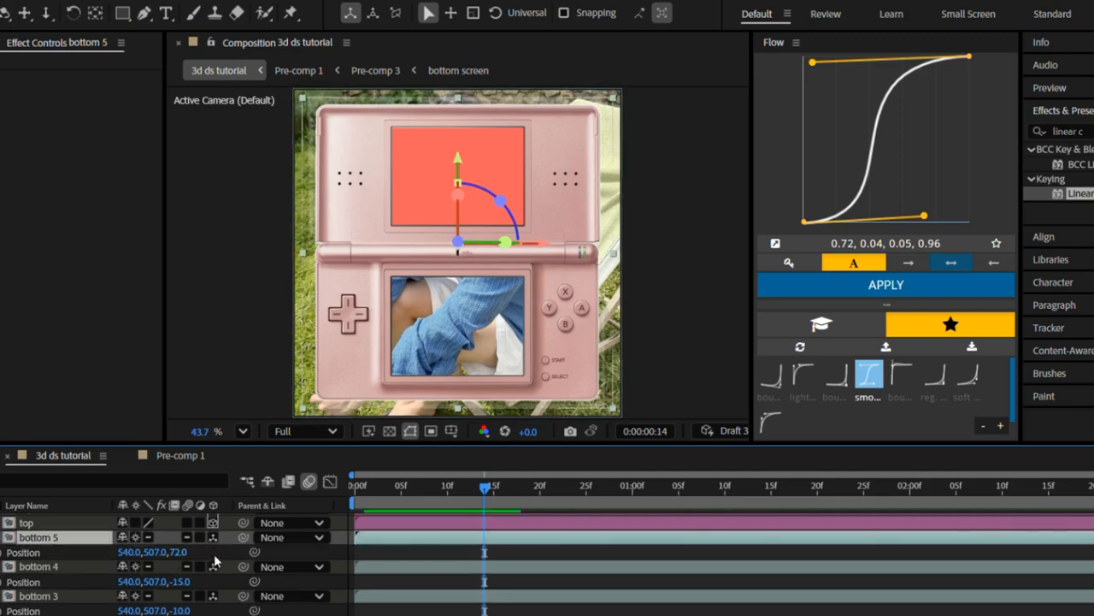
left_click(183, 551)
type("-20")
key("Return")
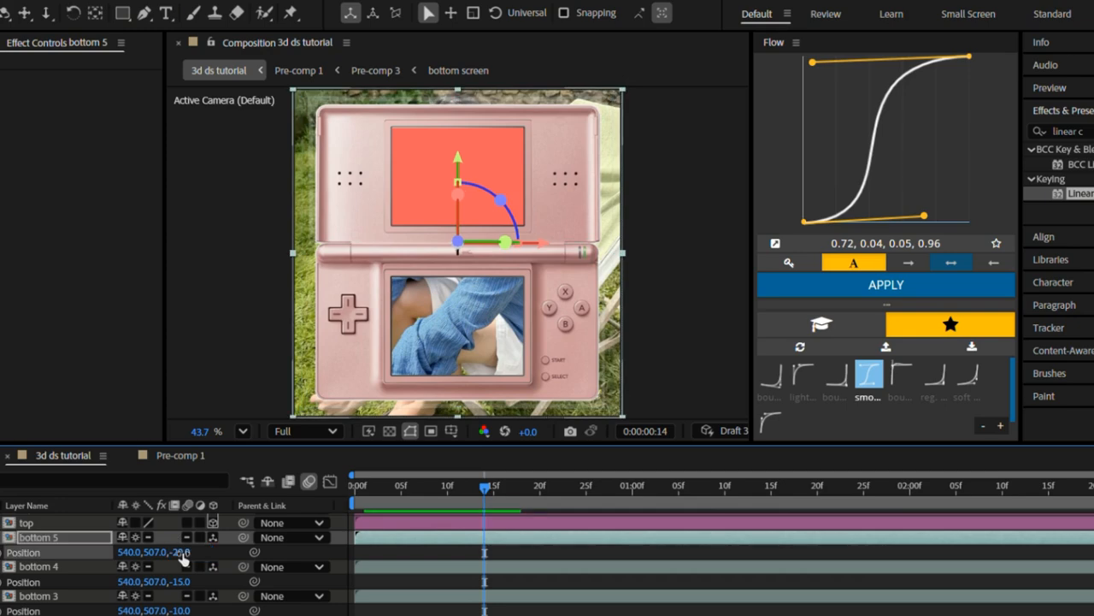
Step: Set the Z position of the top 2 layer to -5
left_click(448, 543)
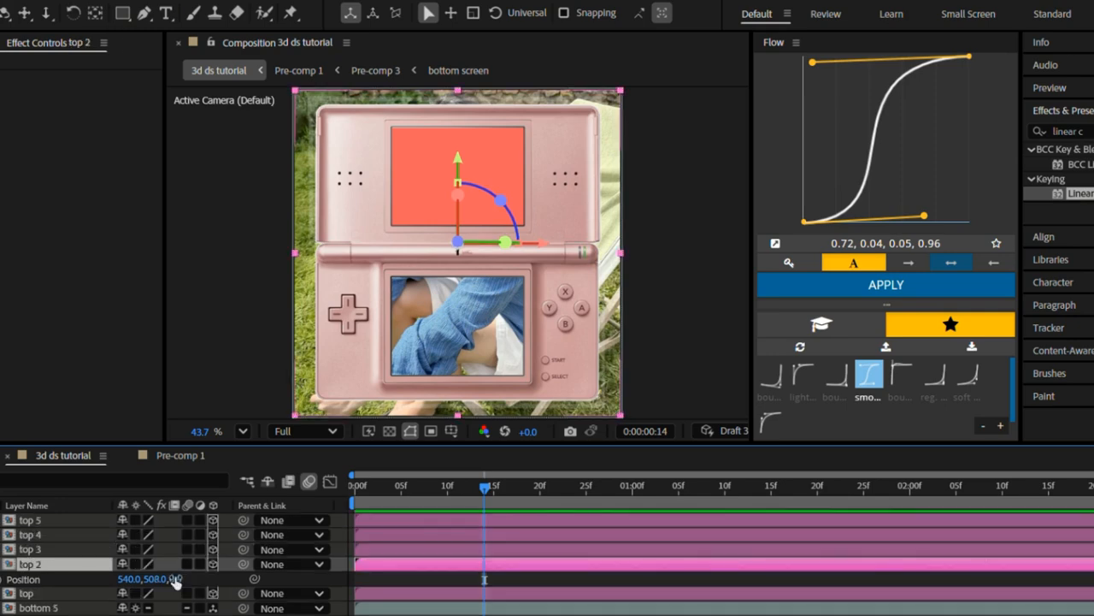
left_click(174, 578)
type("-5")
key("Return")
Step: Set the Z position of the top 3 layer to -10
key("ctrl+Up")
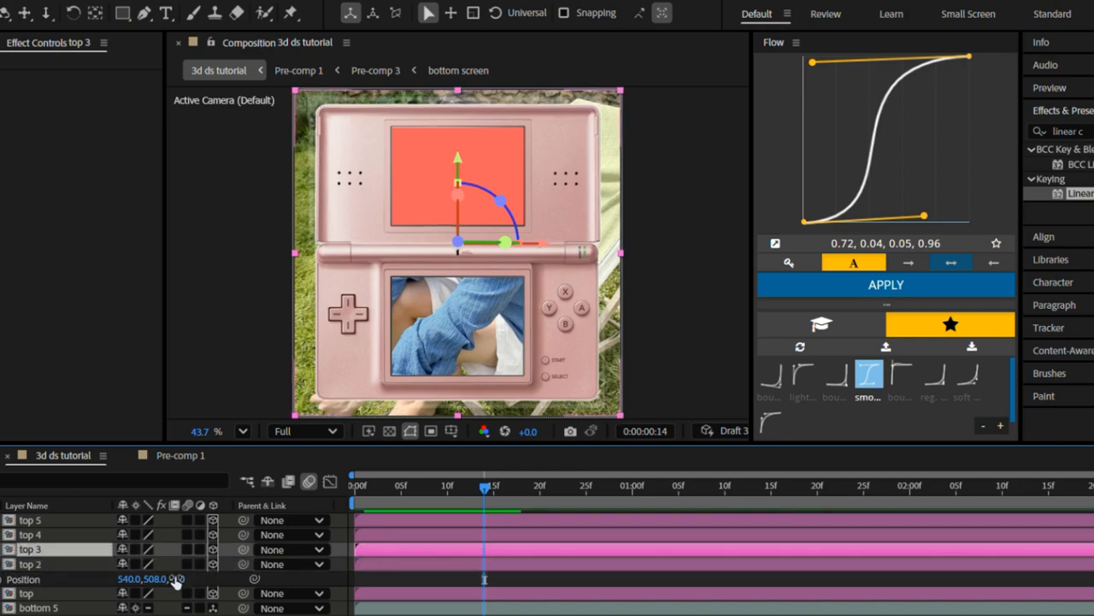
key("p")
left_click(176, 565)
type("-10")
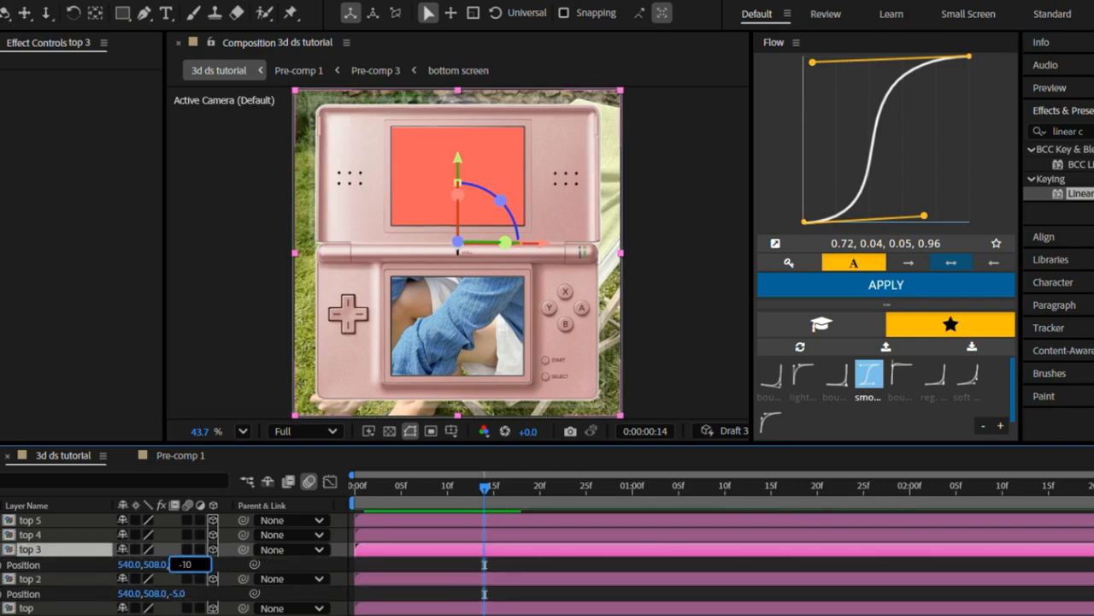
key("Return")
key("ctrl+Up")
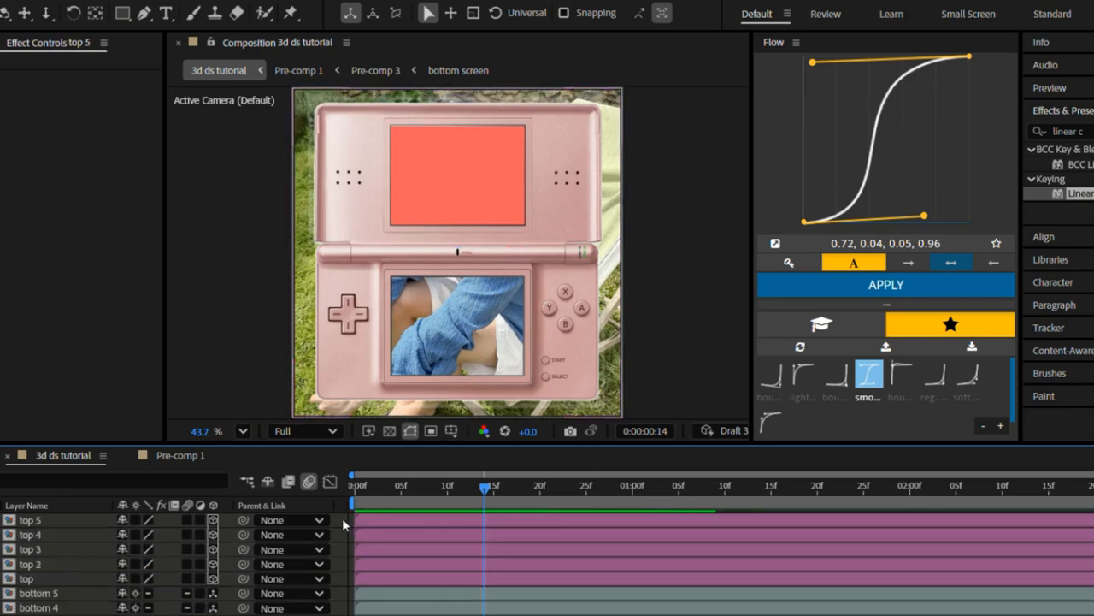
Step: Add a null object and parent the five top layers to it
right_click(342, 518)
mouse_move(478, 318)
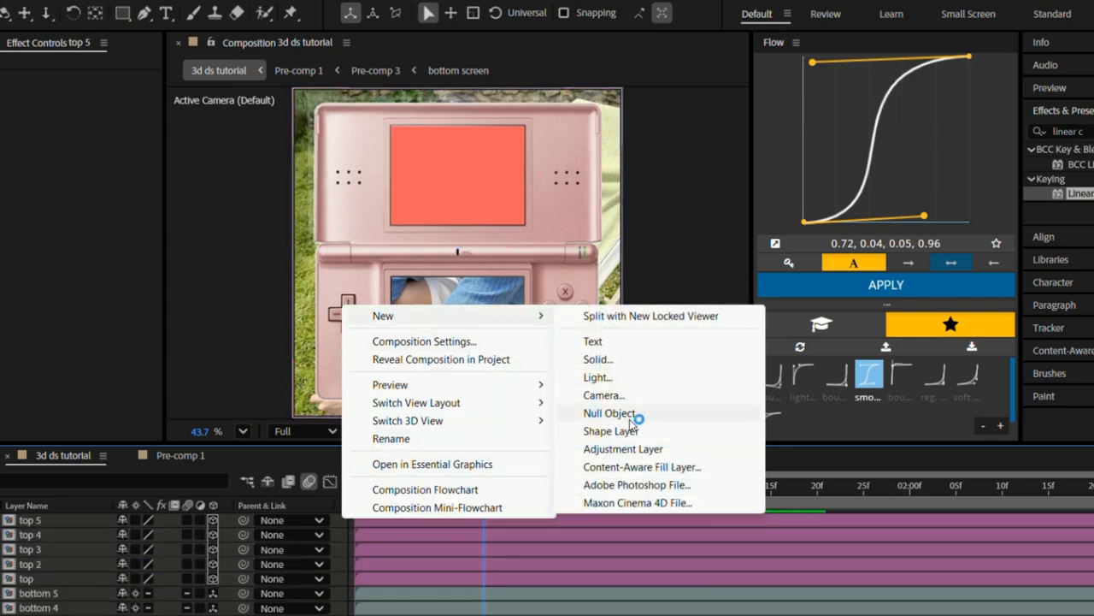
left_click(609, 413)
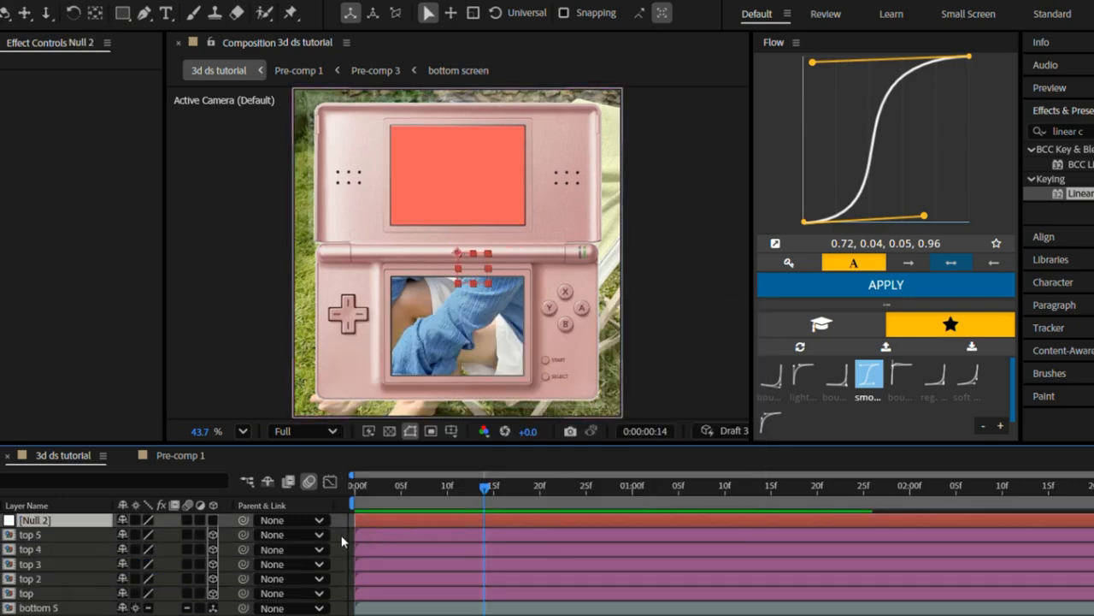
left_click_drag(342, 540, 344, 596)
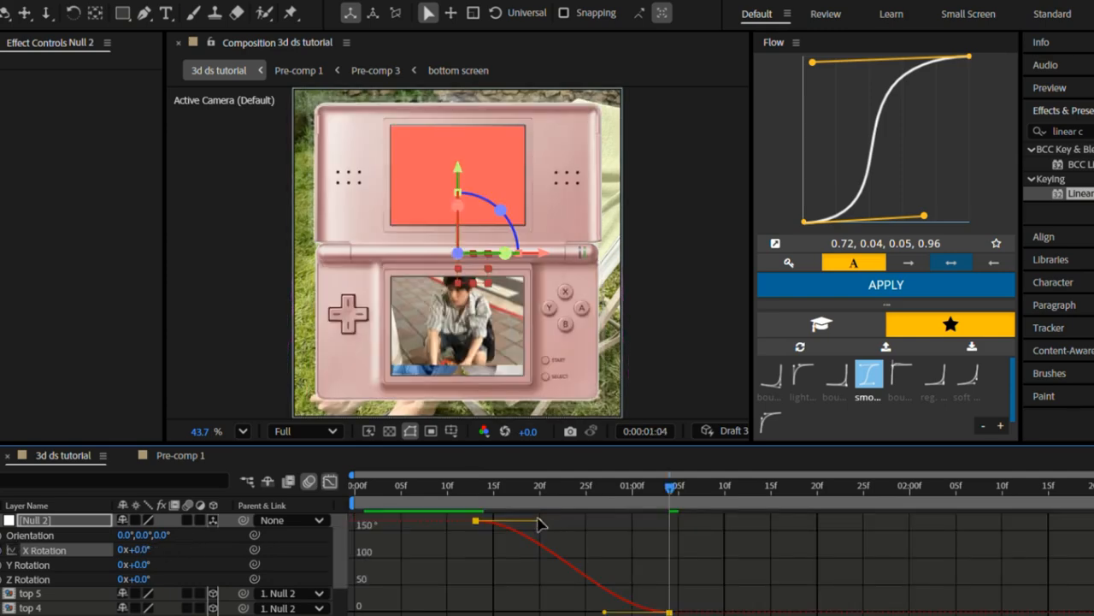
Step: Lengthen the ease handles of both X Rotation keyframes on the null to form a steep S-curve, and scrub through the opening motion
left_click_drag(540, 524, 606, 522)
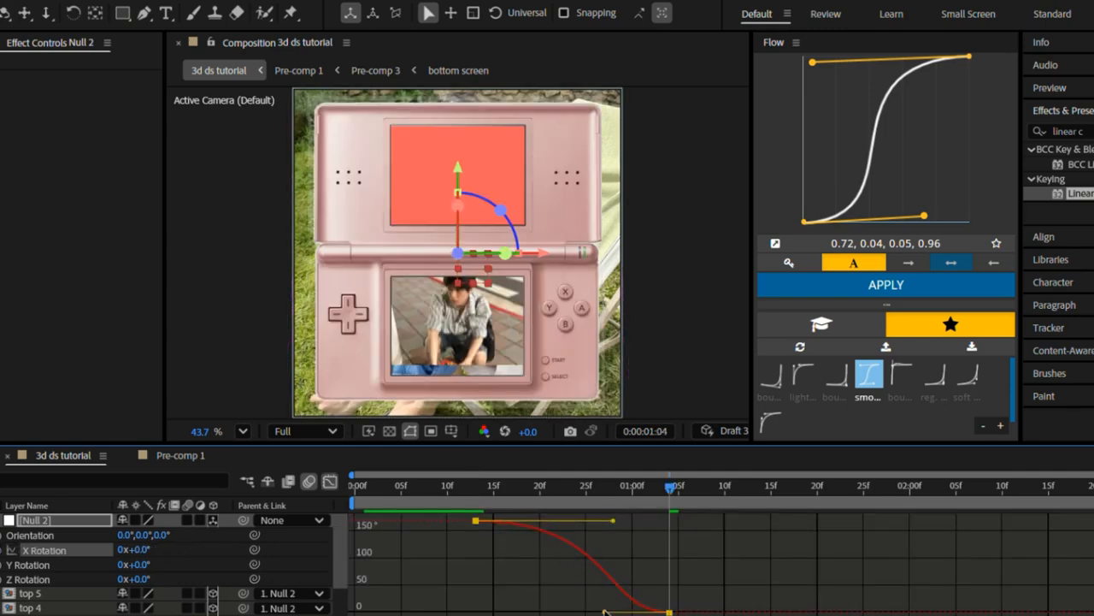
left_click_drag(605, 612, 531, 610)
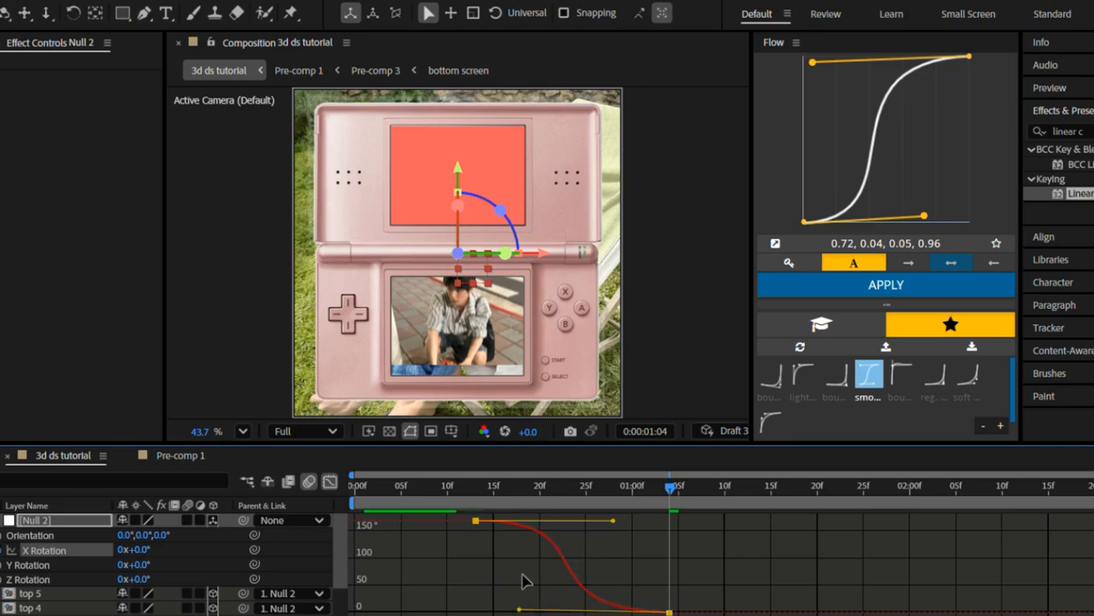
key("shift+F3")
left_click_drag(510, 479, 648, 510)
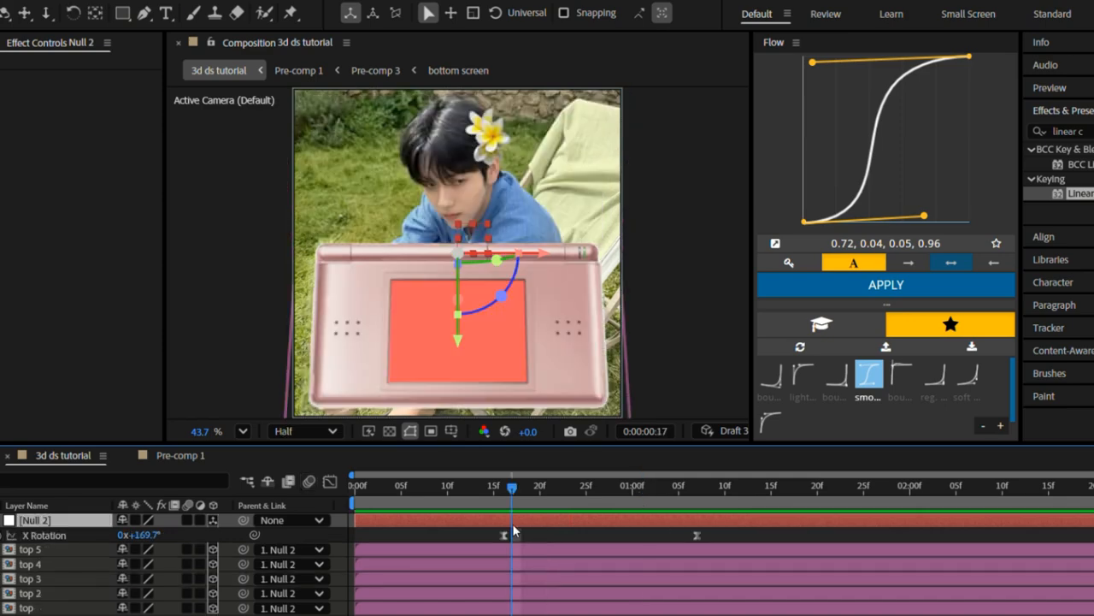
Step: Apply the Fill effect to the top layer, the rearmost layer of the lid stack
left_click(513, 549)
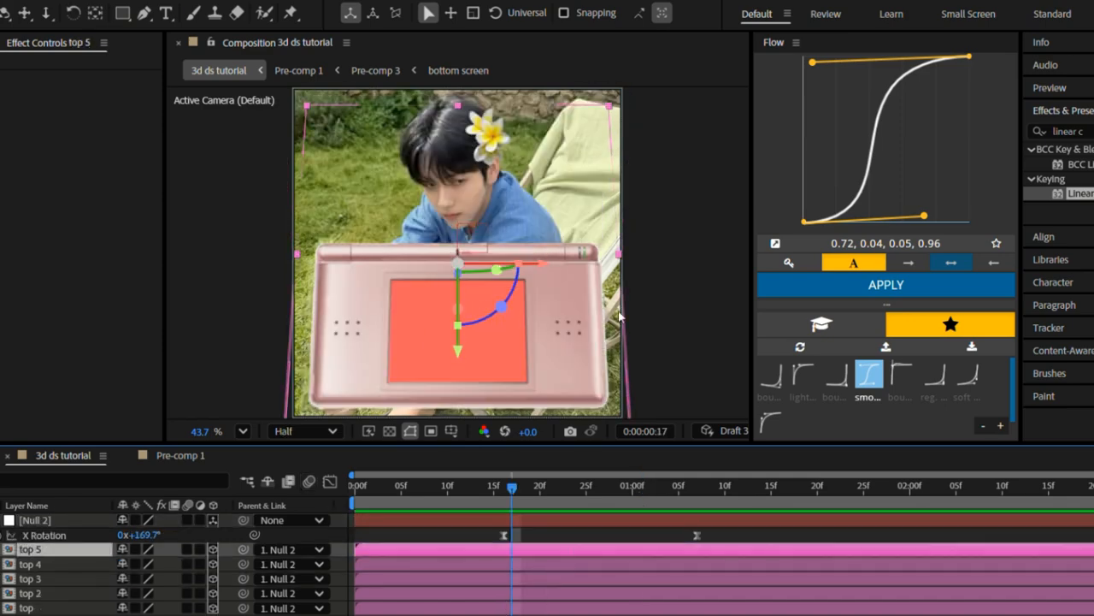
left_click(622, 608)
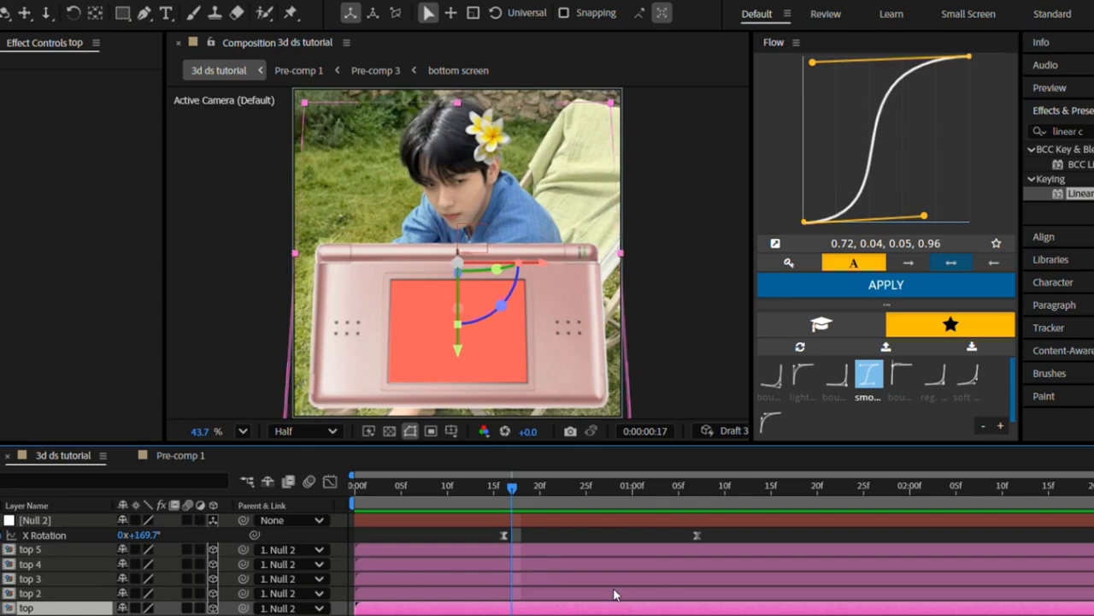
left_click(590, 552)
double_click(581, 608)
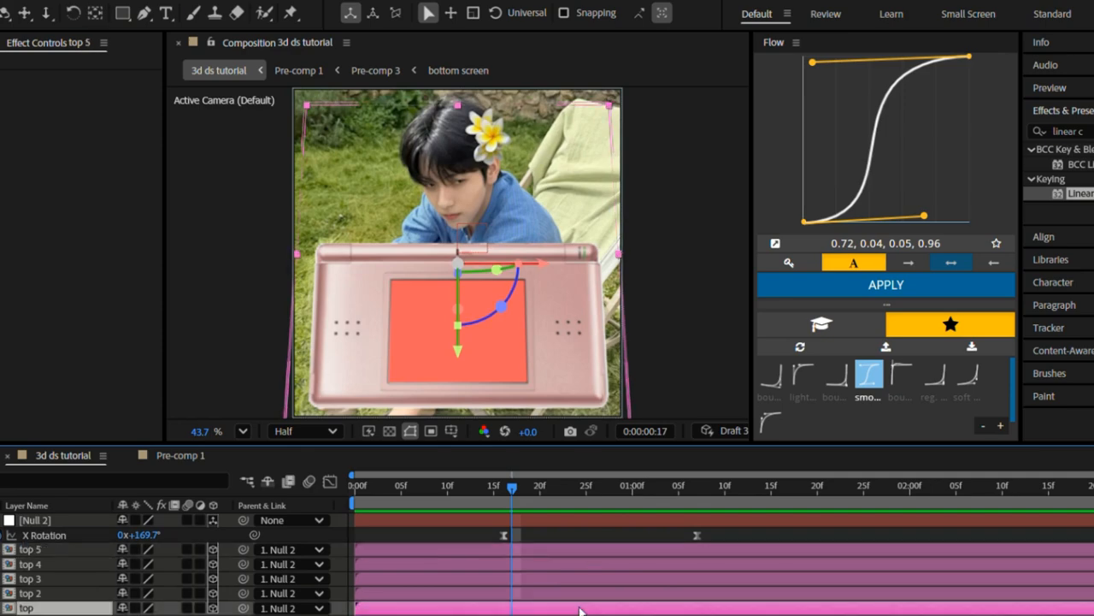
left_click(79, 454)
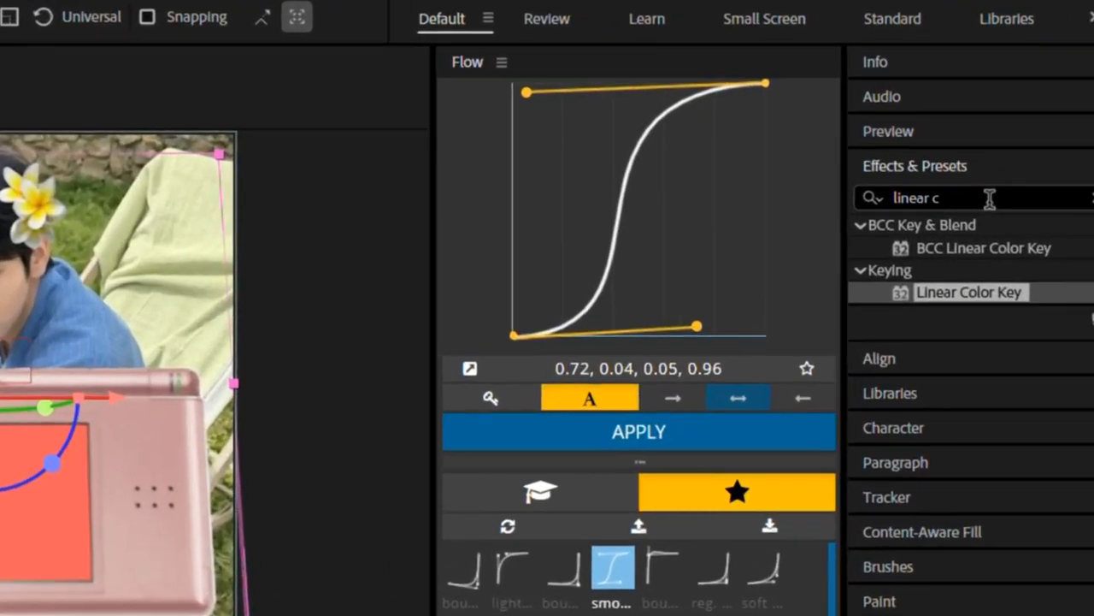
left_click_drag(1093, 133, 983, 138)
key("BackSpace")
type("fill")
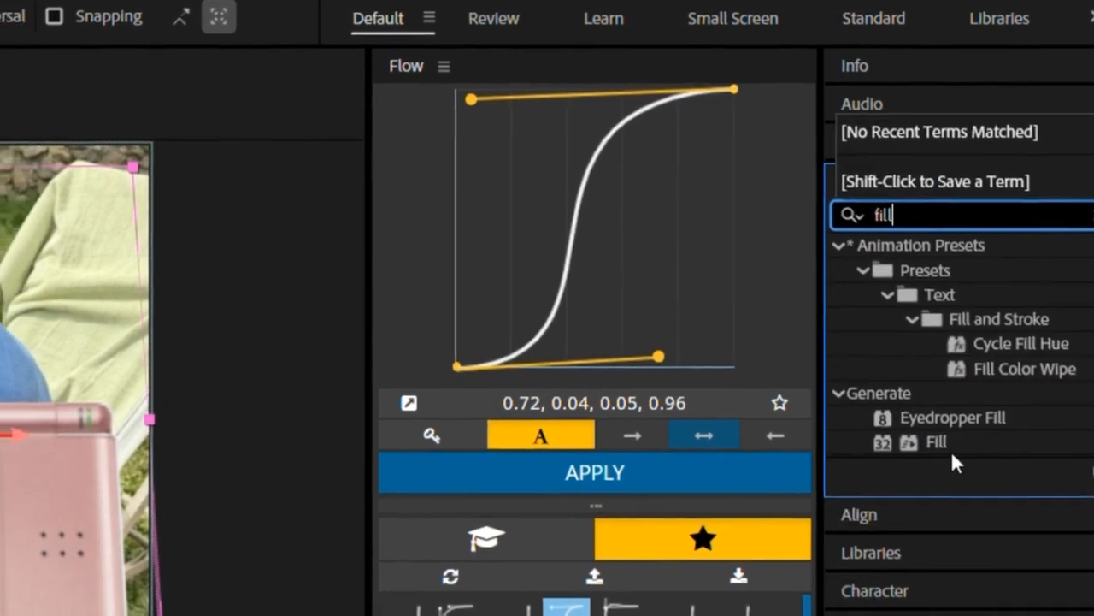
double_click(946, 445)
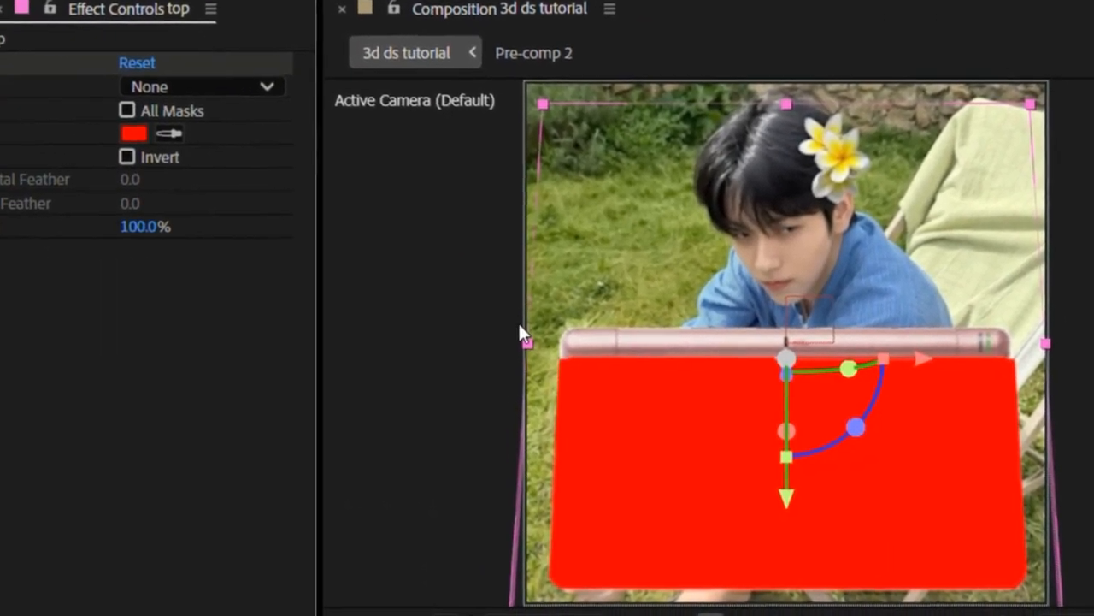
Step: Sample a dusty pink from the console's casing as the top layer's fill color, and scrub through the lid opening
left_click(169, 133)
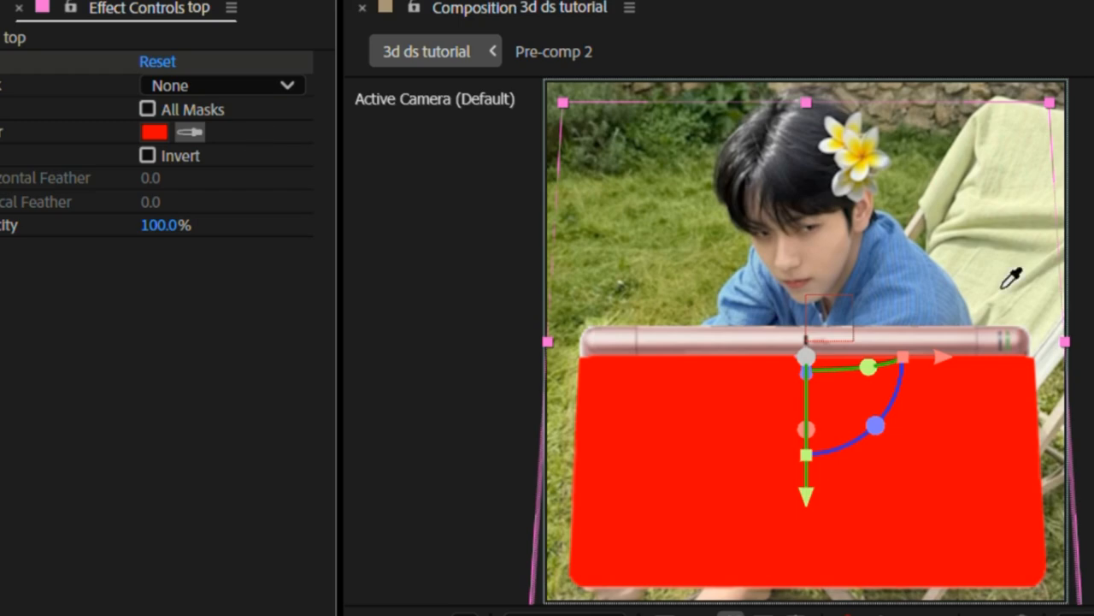
left_click(1017, 345)
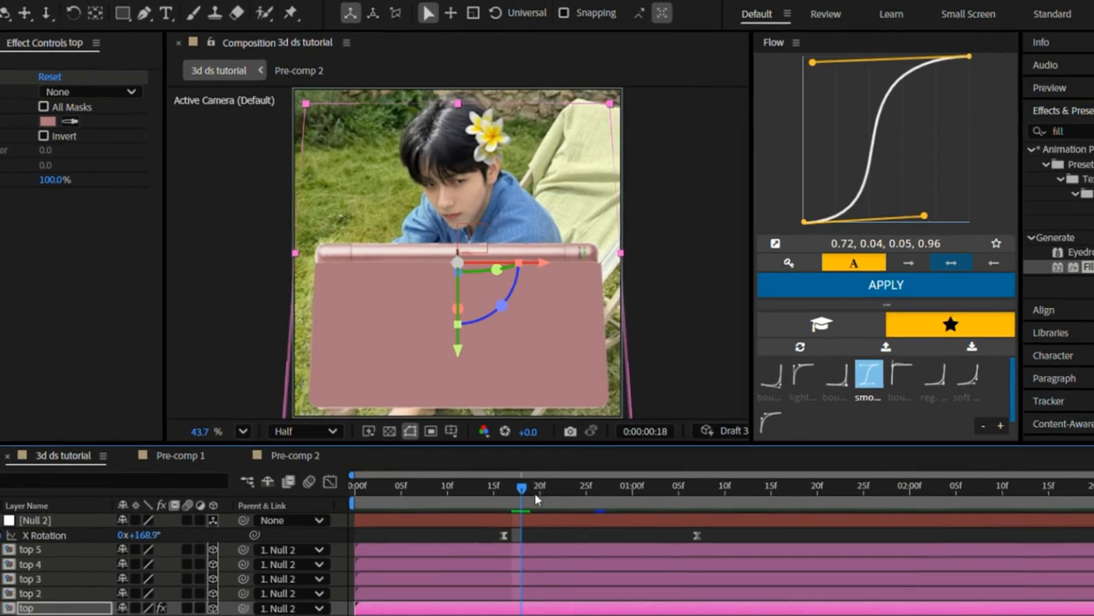
left_click_drag(536, 500, 633, 505)
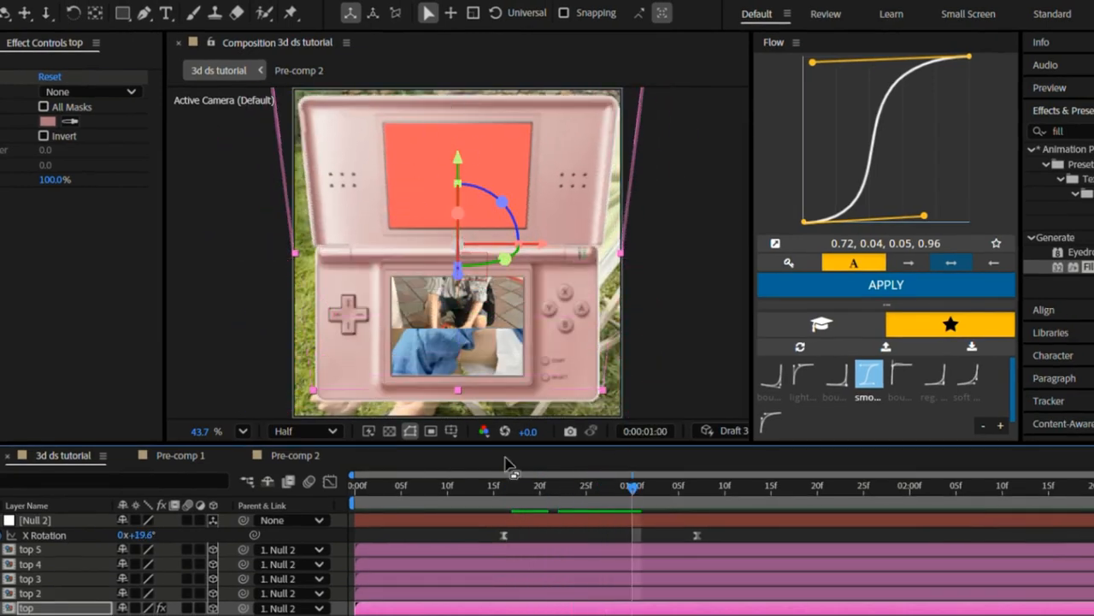
left_click_drag(663, 490, 703, 490)
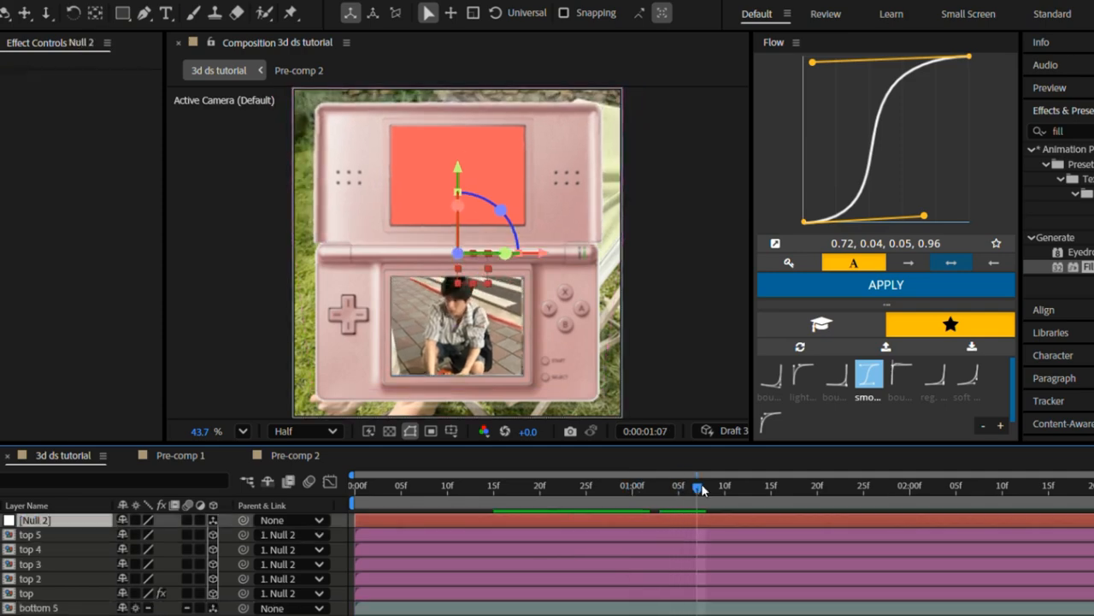
Step: Add a 3D null object directly above the bottom 5 layer and parent the bottom layers to it
left_click(377, 608)
right_click(377, 609)
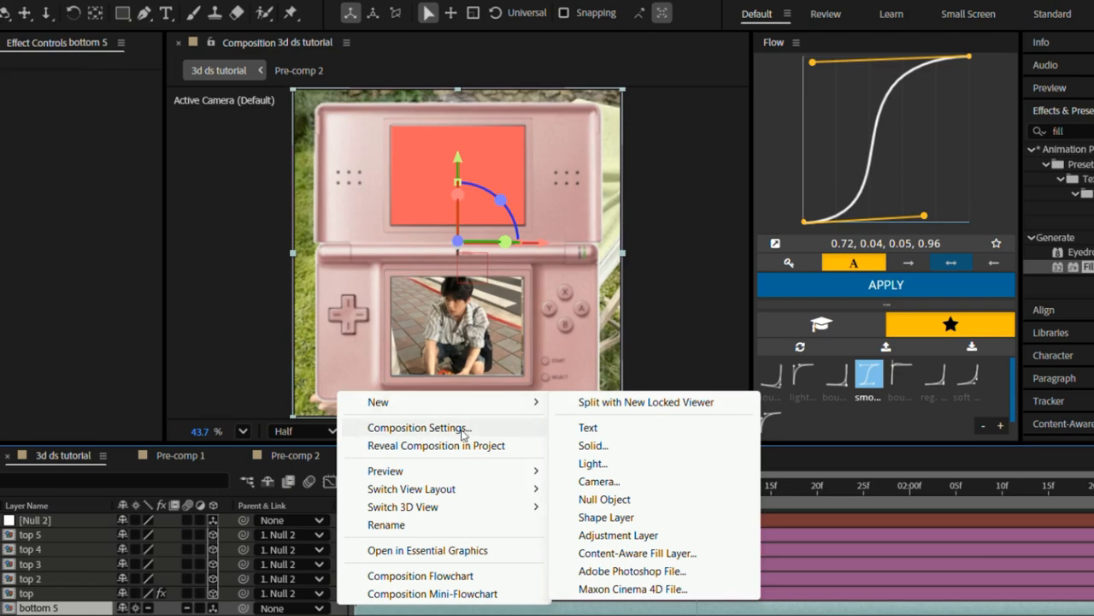
left_click(605, 499)
scroll(520, 573, "down", 1)
scroll(519, 572, "down", 3)
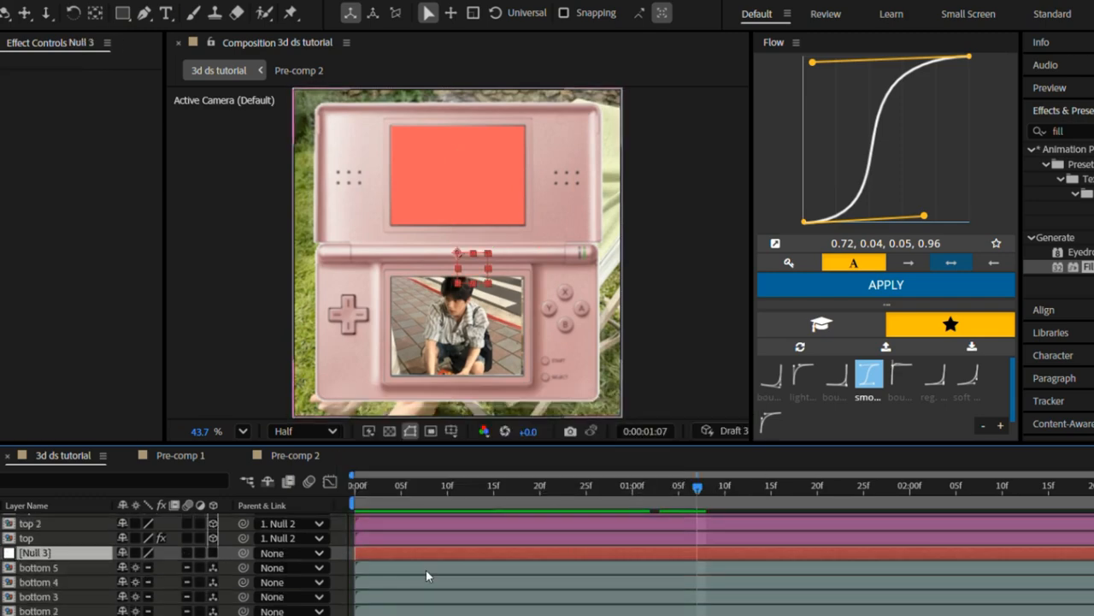
left_click_drag(337, 562, 367, 603)
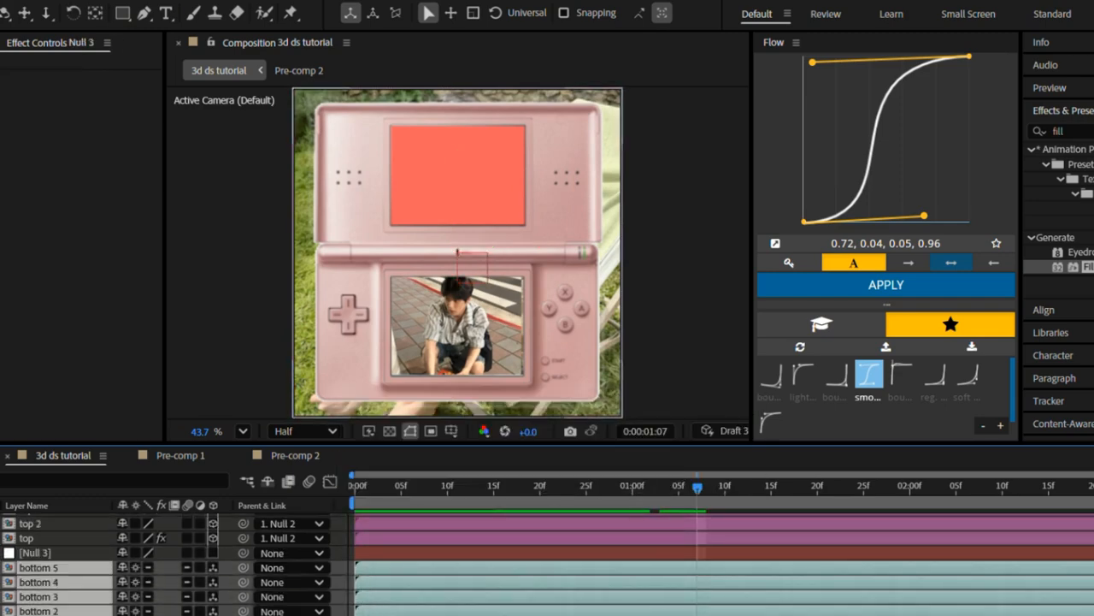
left_click_drag(243, 567, 229, 552)
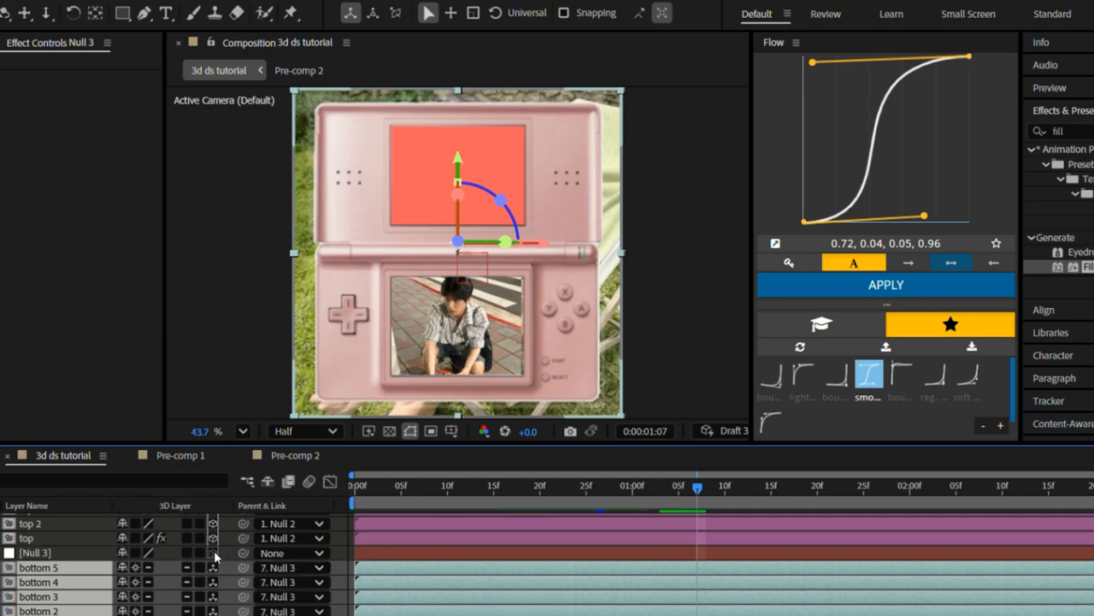
scroll(629, 585, "up", 4)
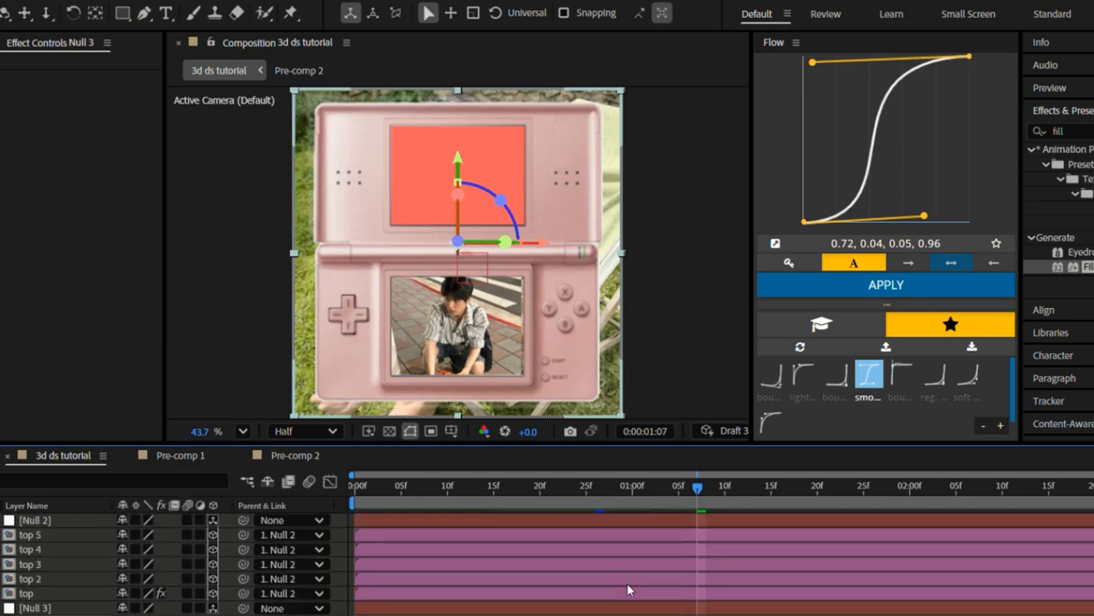
Step: Keyframe the X Rotation of the bottom layers' null from 0° at 0:00:01:06 to -26° at 0:00:01:29
left_click(630, 607)
key("p")
scroll(632, 609, "down", 3)
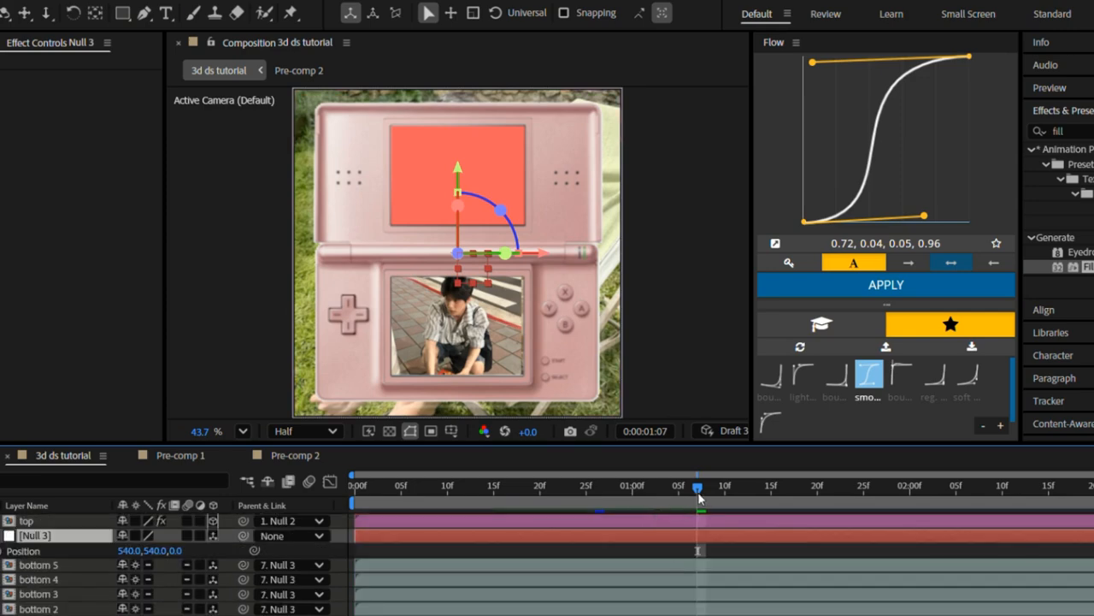
left_click(689, 494)
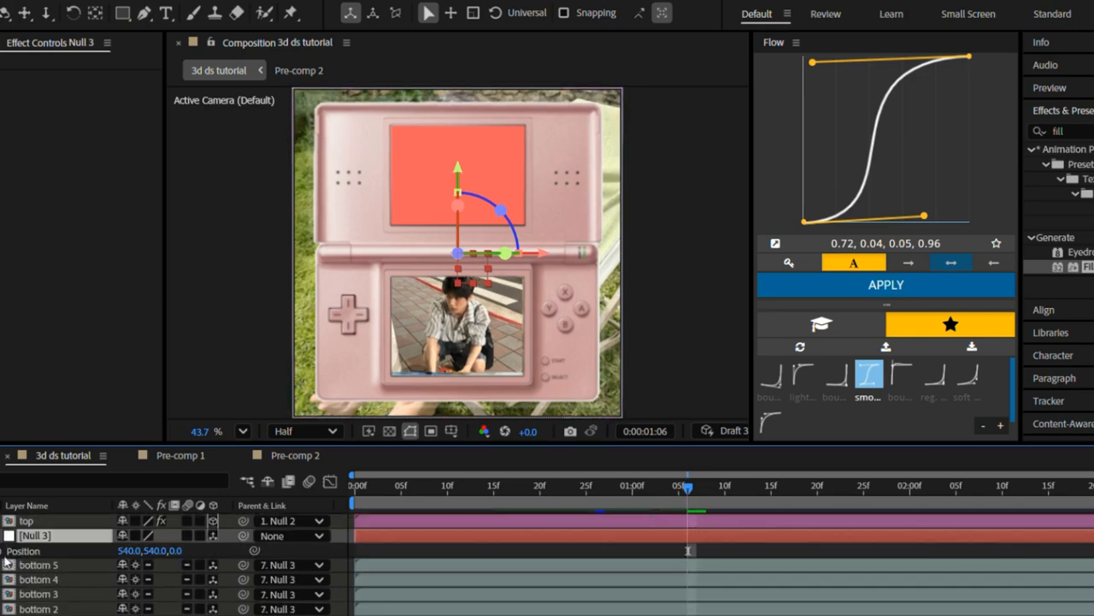
key("r")
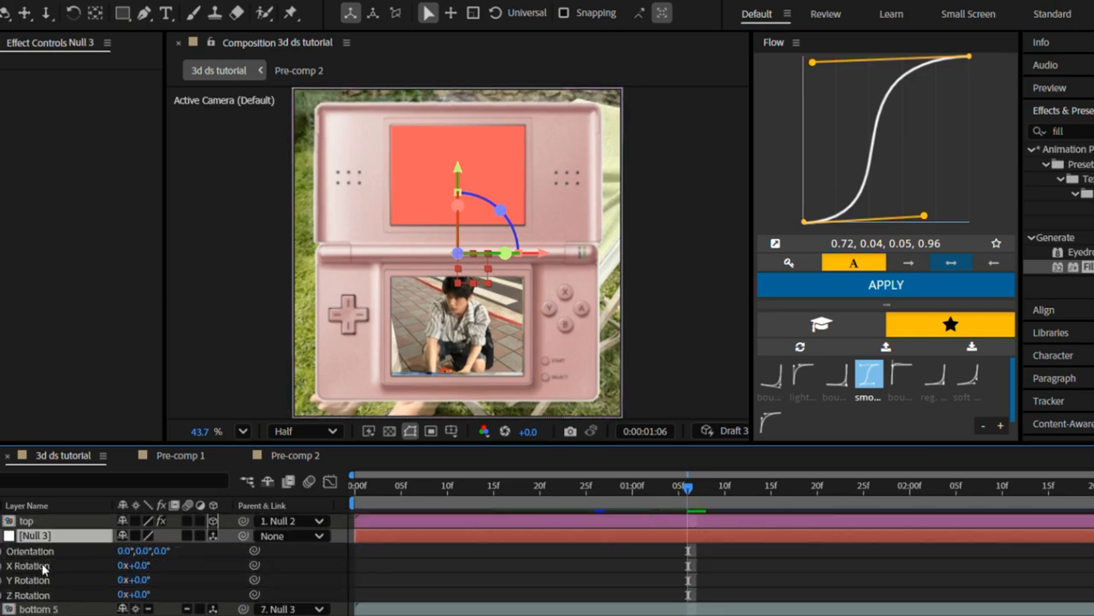
left_click(2, 579)
left_click_drag(744, 489, 855, 513)
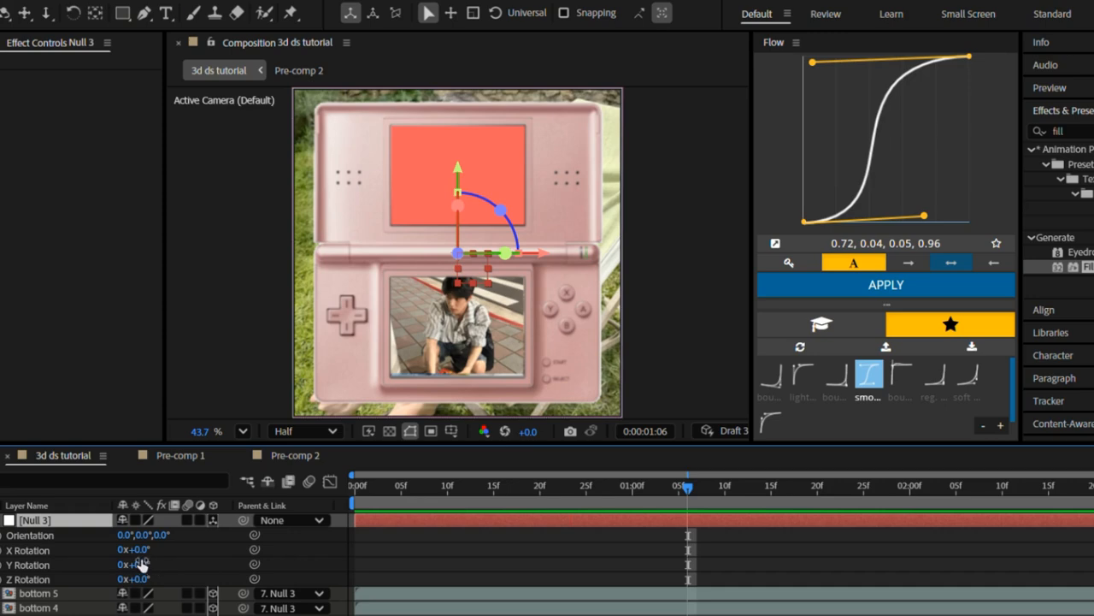
left_click_drag(137, 549, 136, 550)
left_click(12, 549)
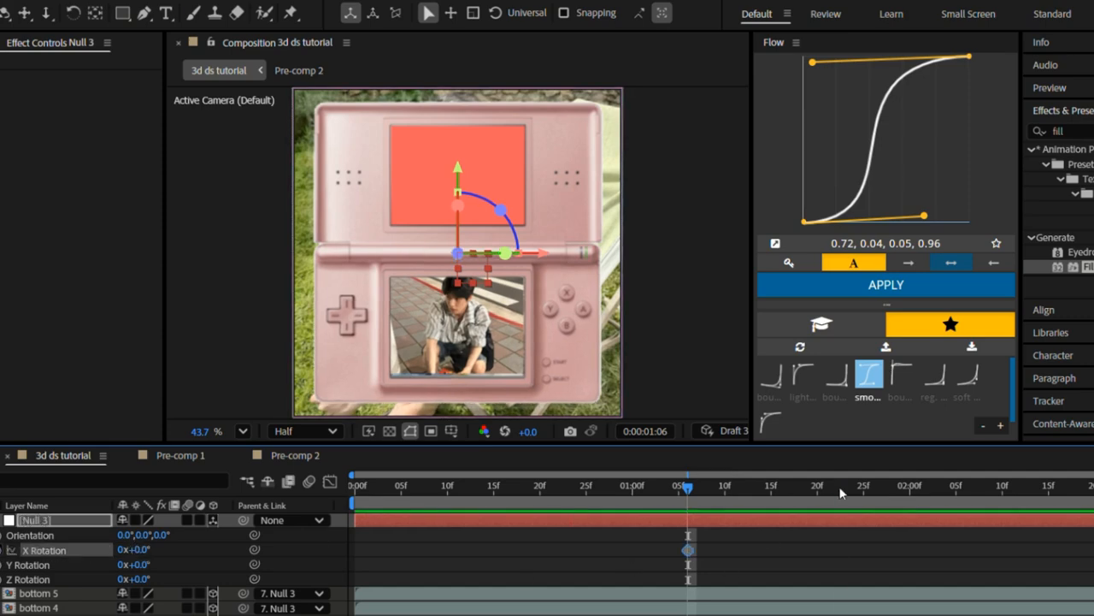
left_click_drag(840, 493, 899, 508)
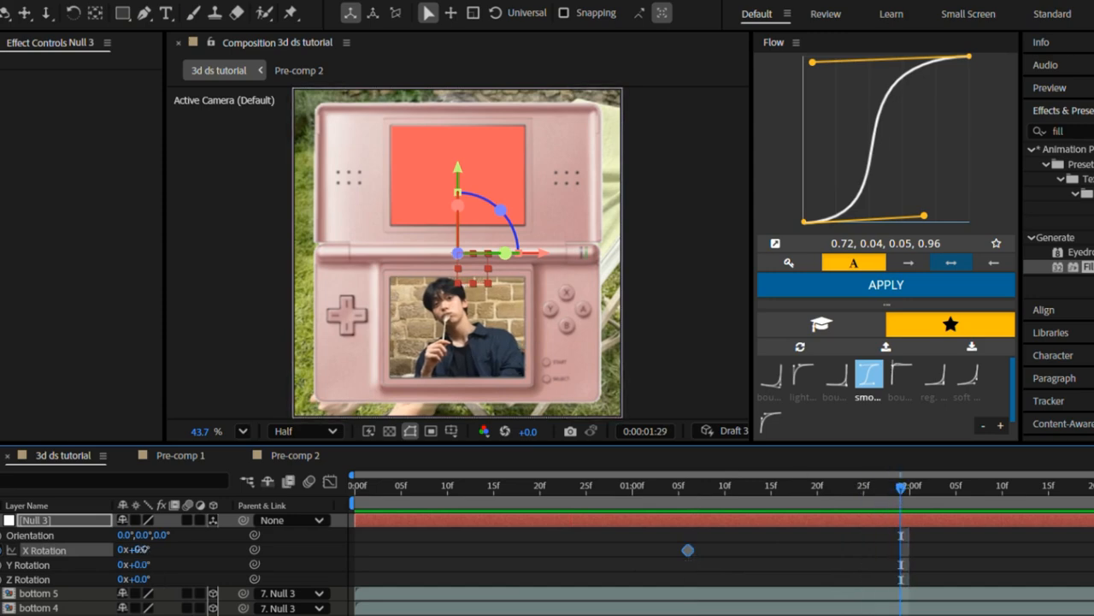
left_click_drag(135, 549, 121, 550)
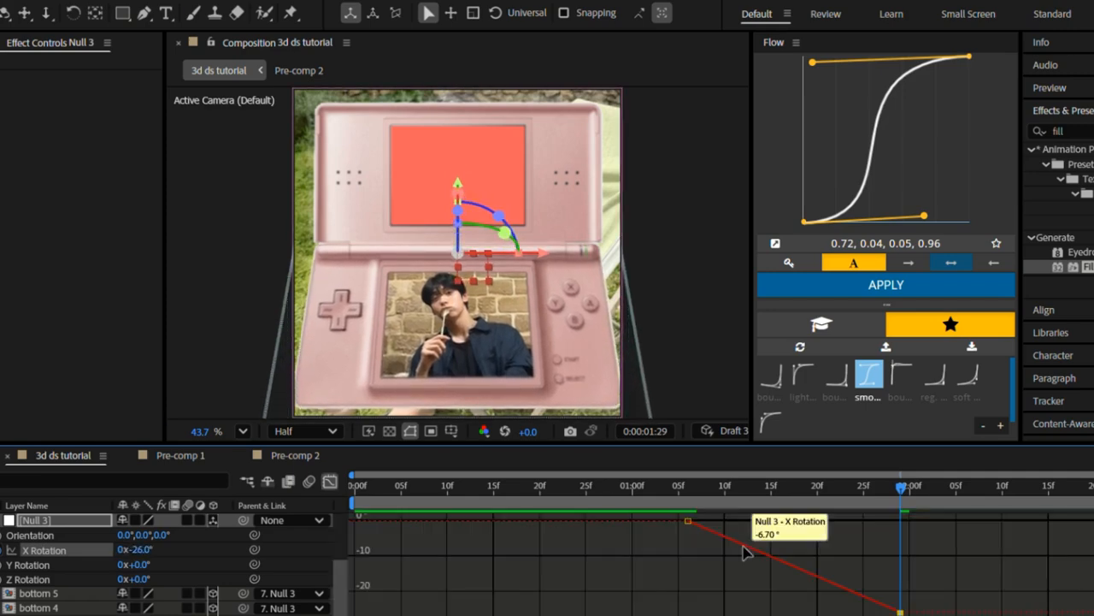
Step: Easy-ease both X Rotation keyframes of the bottom layers' null and lengthen their handles into a steep S-curve
left_click(743, 547)
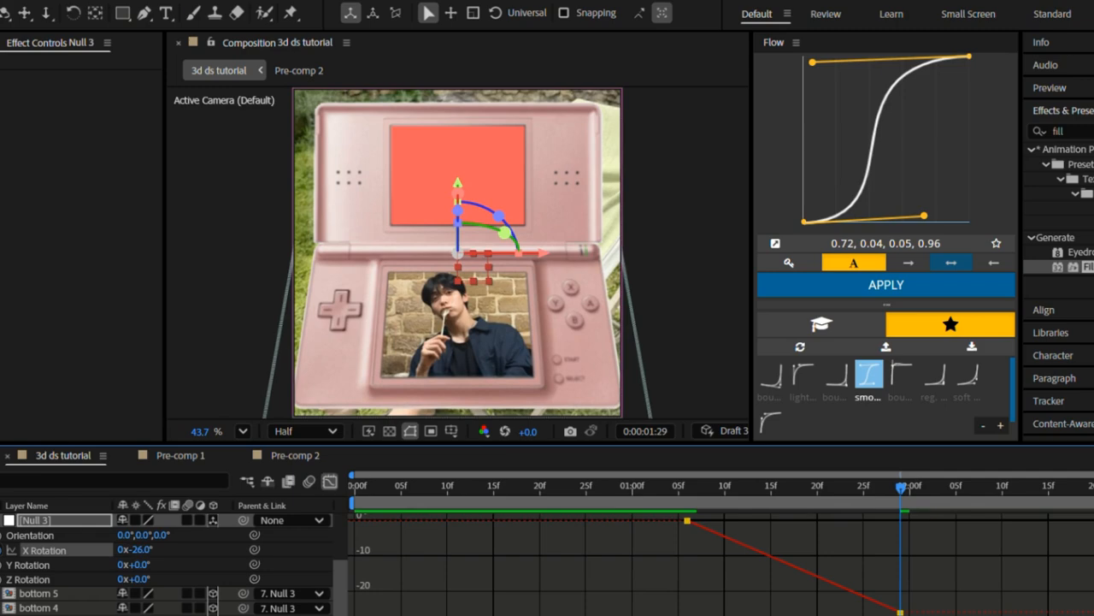
key("F9")
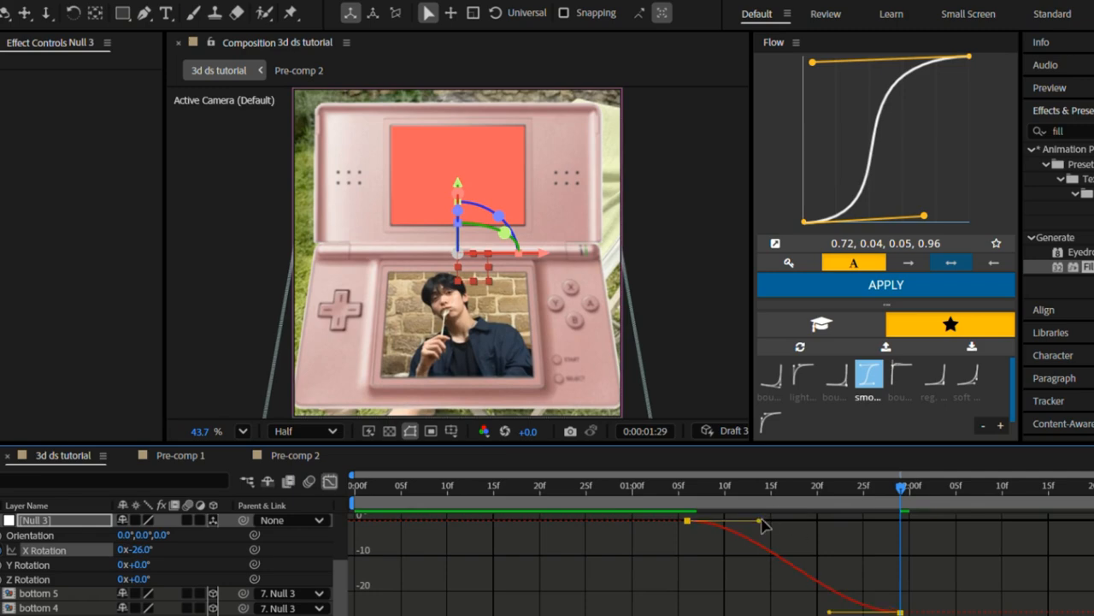
left_click_drag(761, 521, 819, 529)
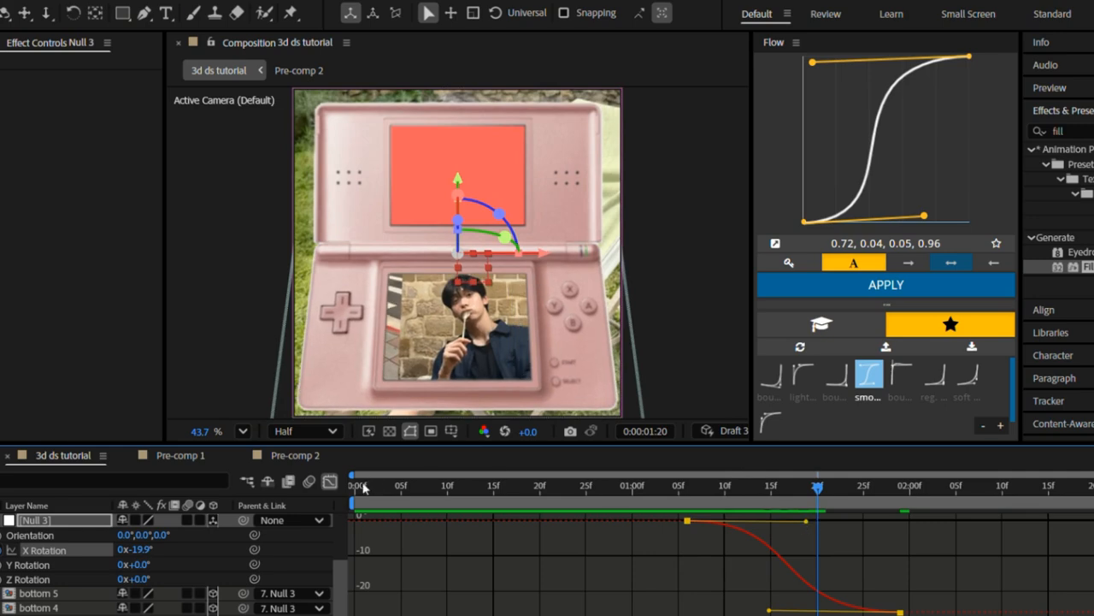
left_click(331, 483)
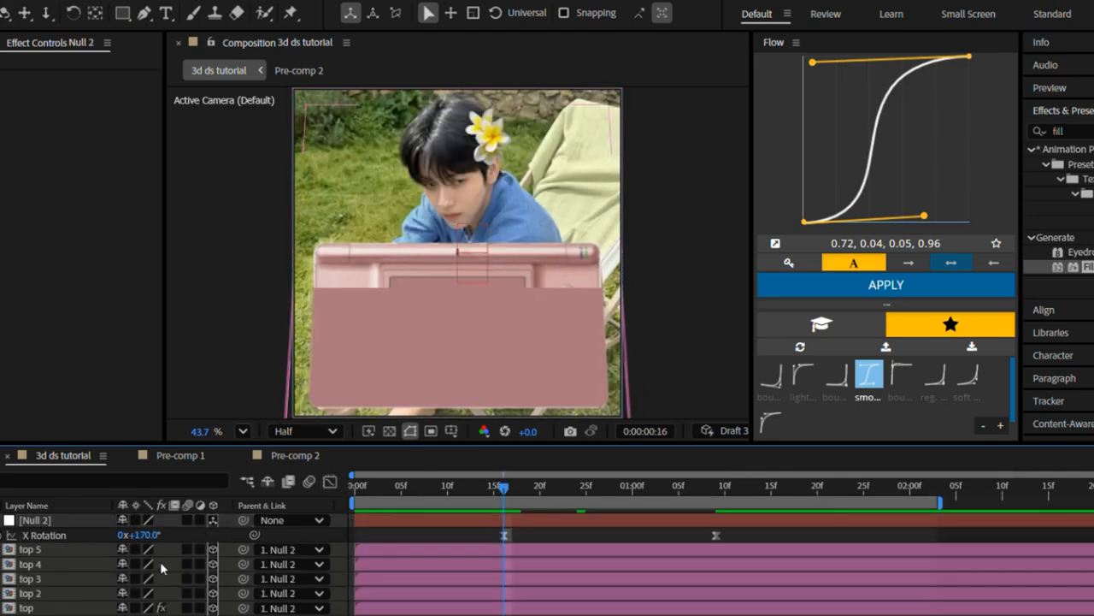
Step: Reduce the lid null's starting X Rotation at 0:00:00:16, move its end keyframe to 0:00:01:14, and preview the motion
left_click_drag(137, 535, 126, 541)
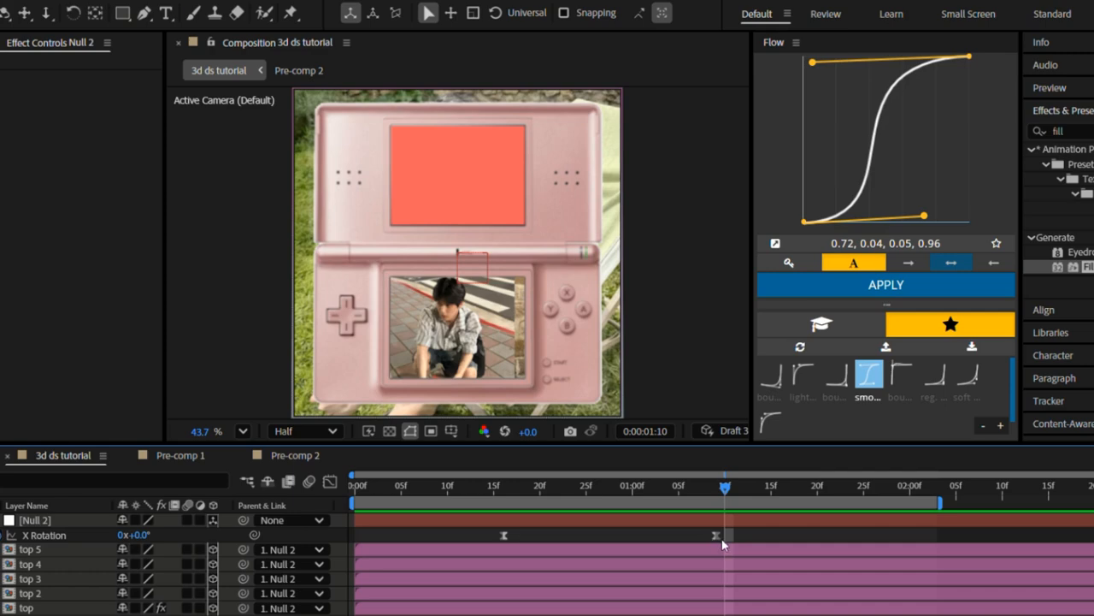
left_click(665, 468)
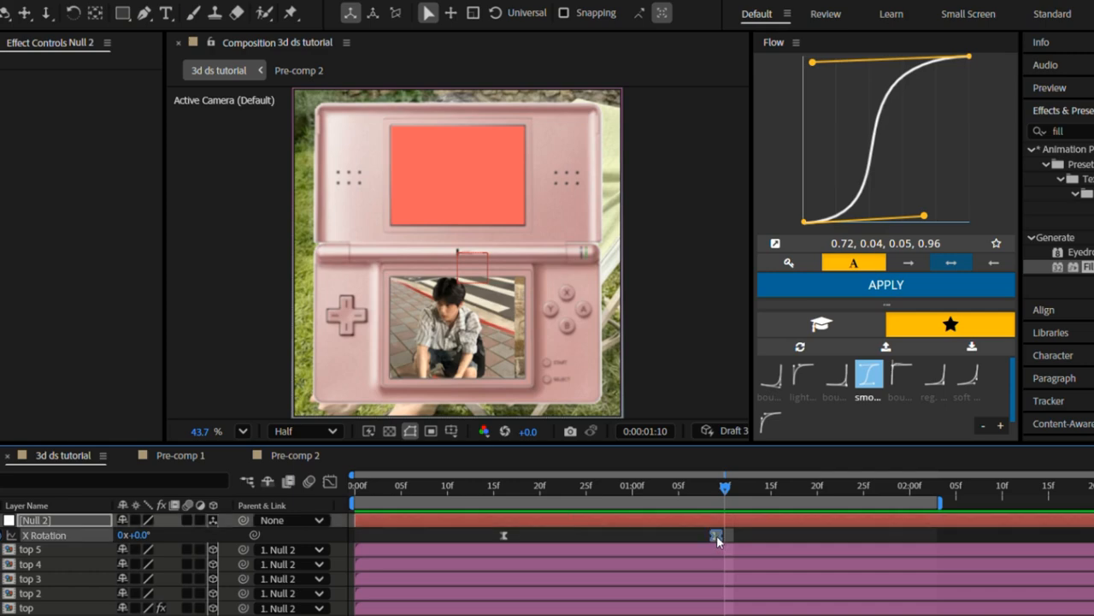
left_click_drag(716, 535, 763, 544)
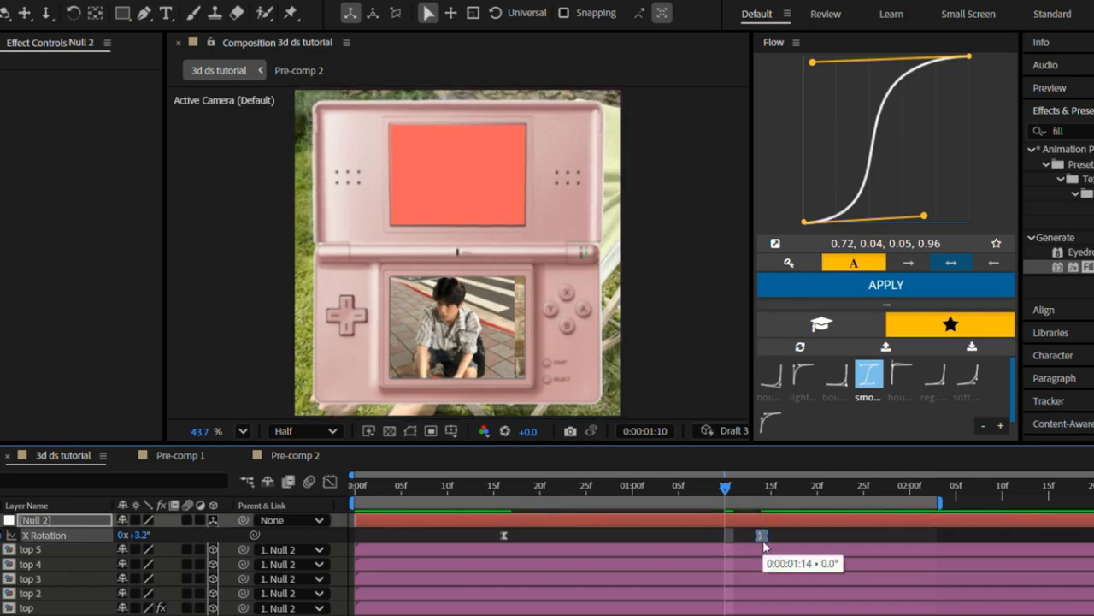
key("space")
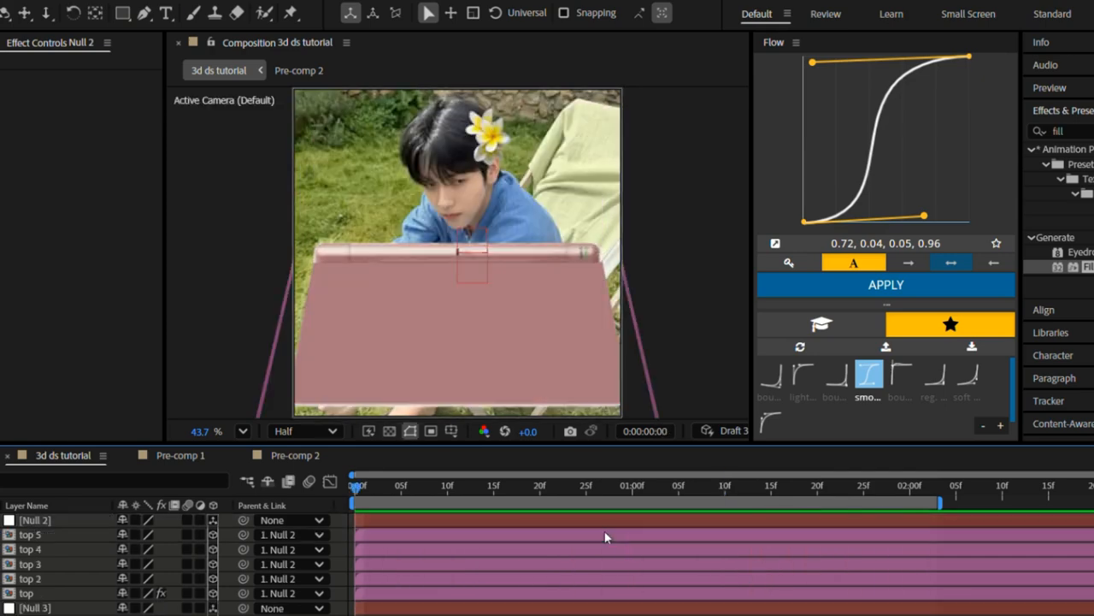
Step: Add another 3D null object at the top of the layer stack and parent the lid's null to it
right_click(333, 519)
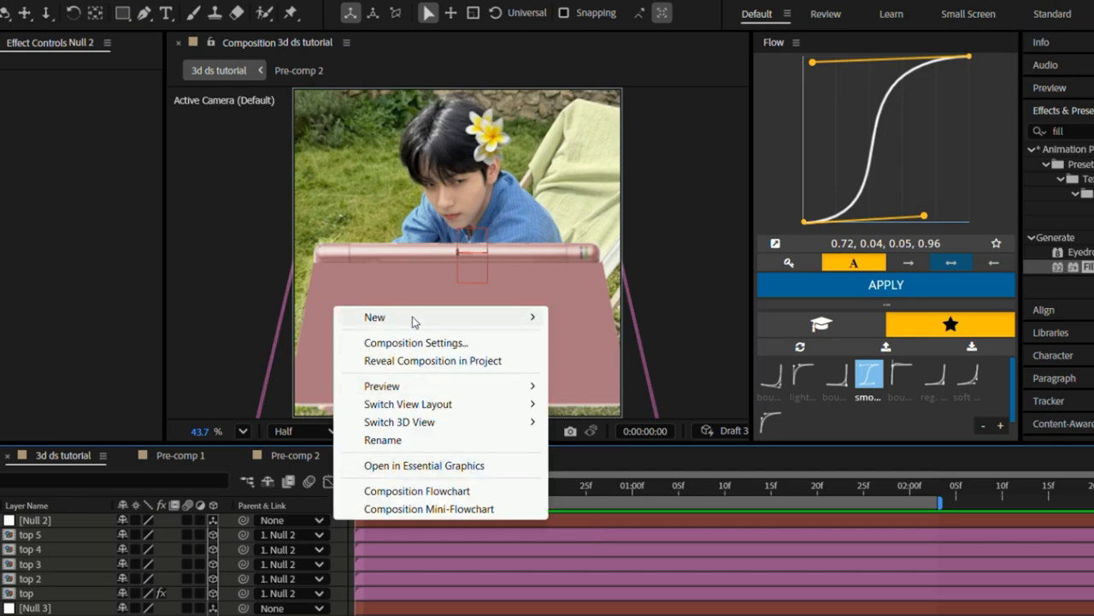
mouse_move(412, 316)
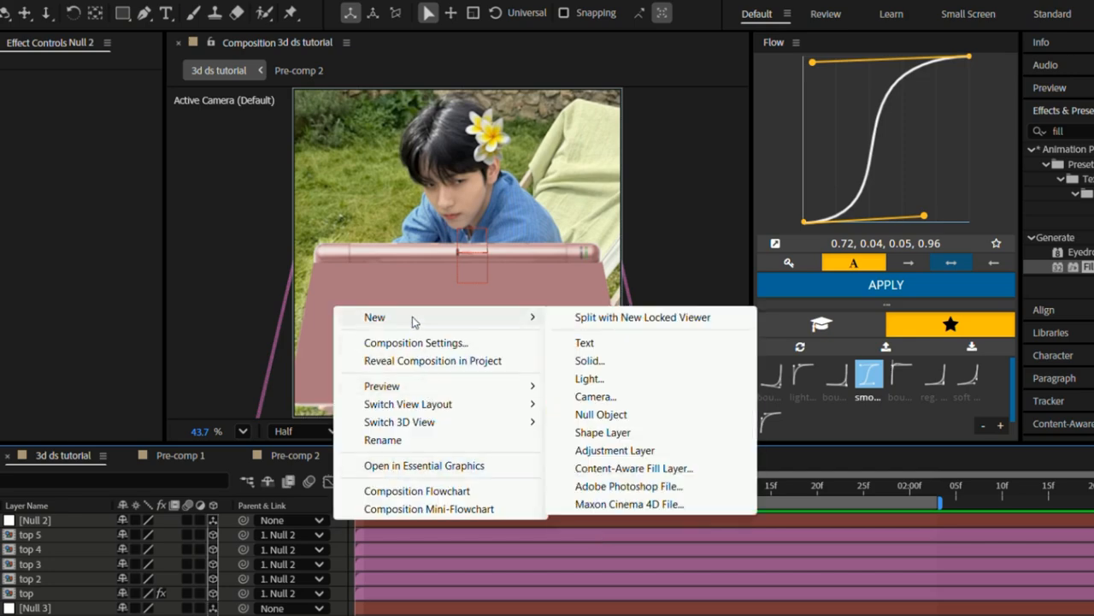
left_click(604, 416)
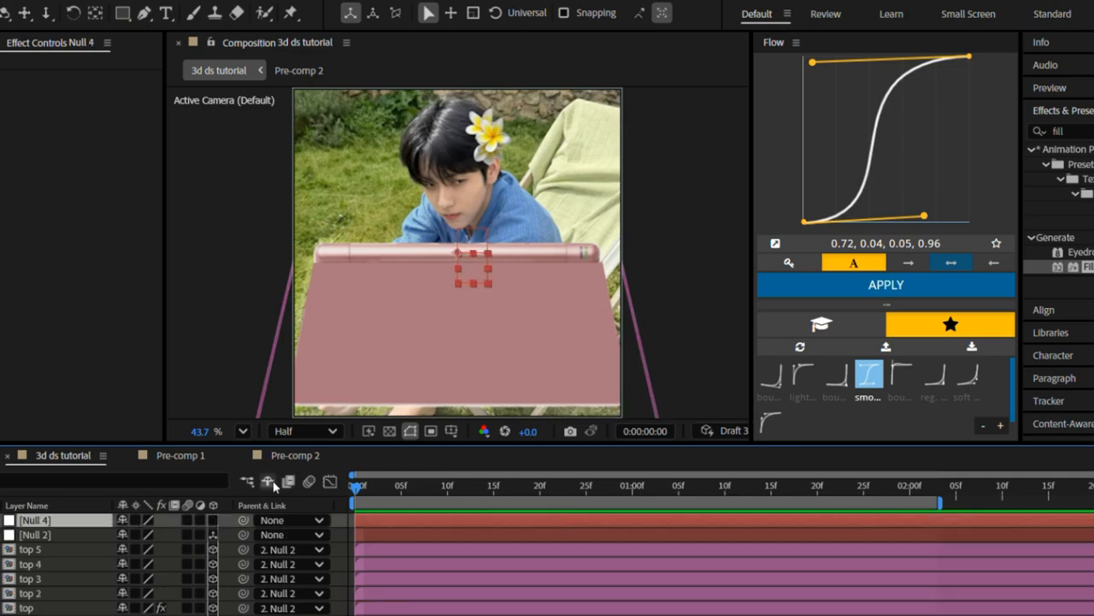
left_click(213, 519)
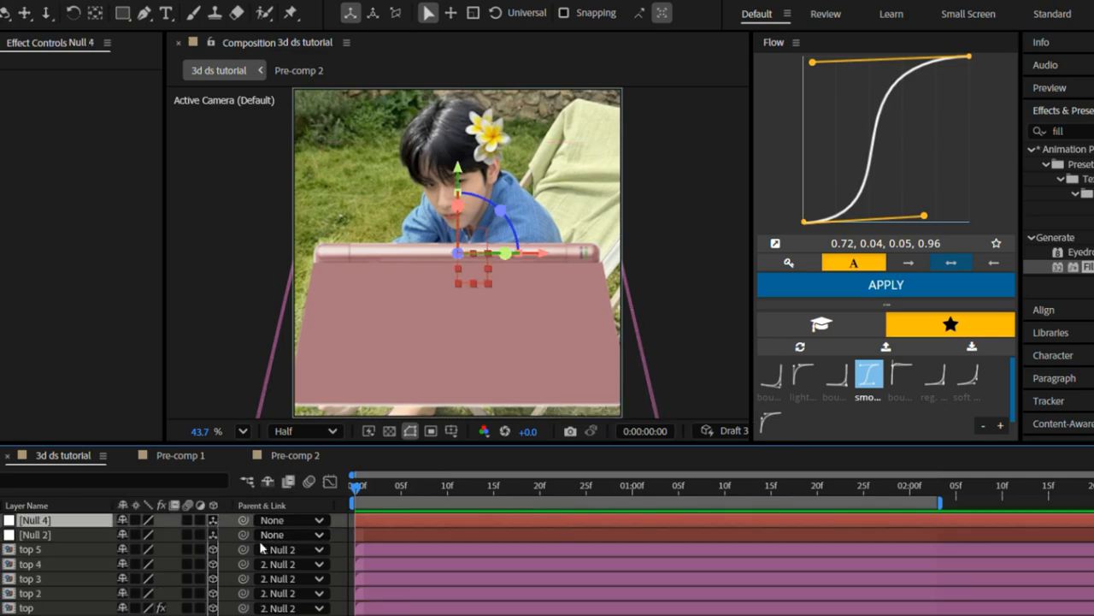
left_click_drag(243, 535, 228, 527)
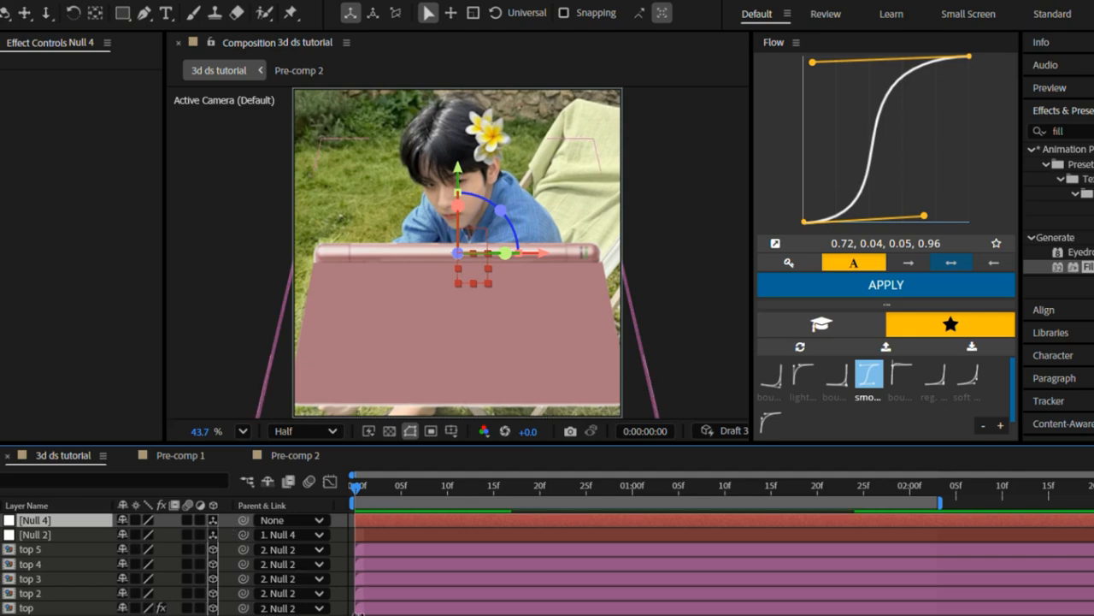
Step: Set the lid null's starting X Rotation keyframe at 0:00:00:16 to 90°
left_click(224, 614)
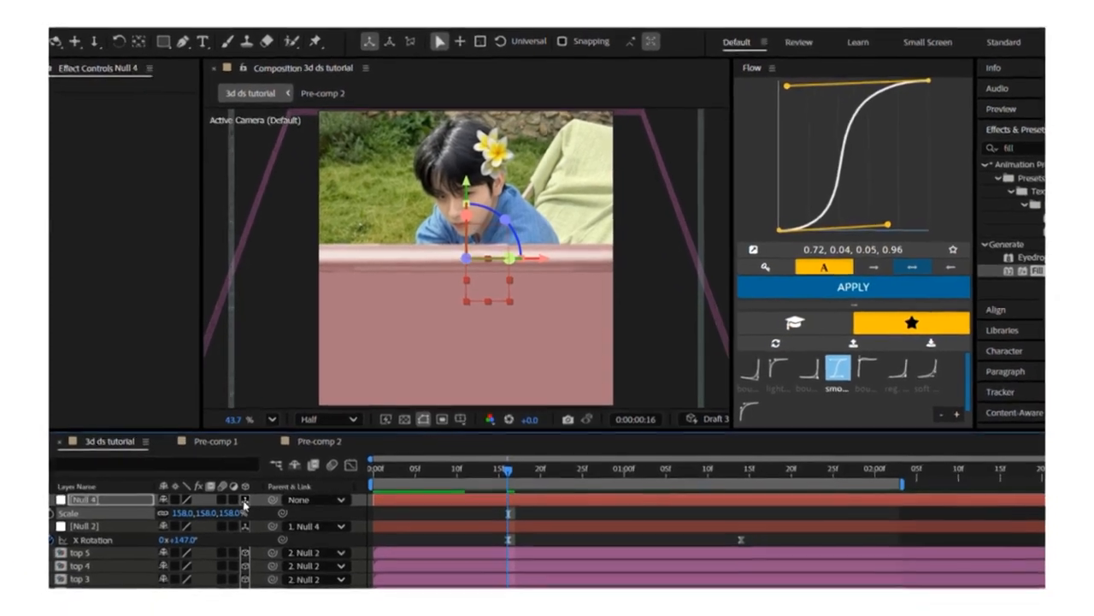
left_click_drag(187, 540, 166, 539)
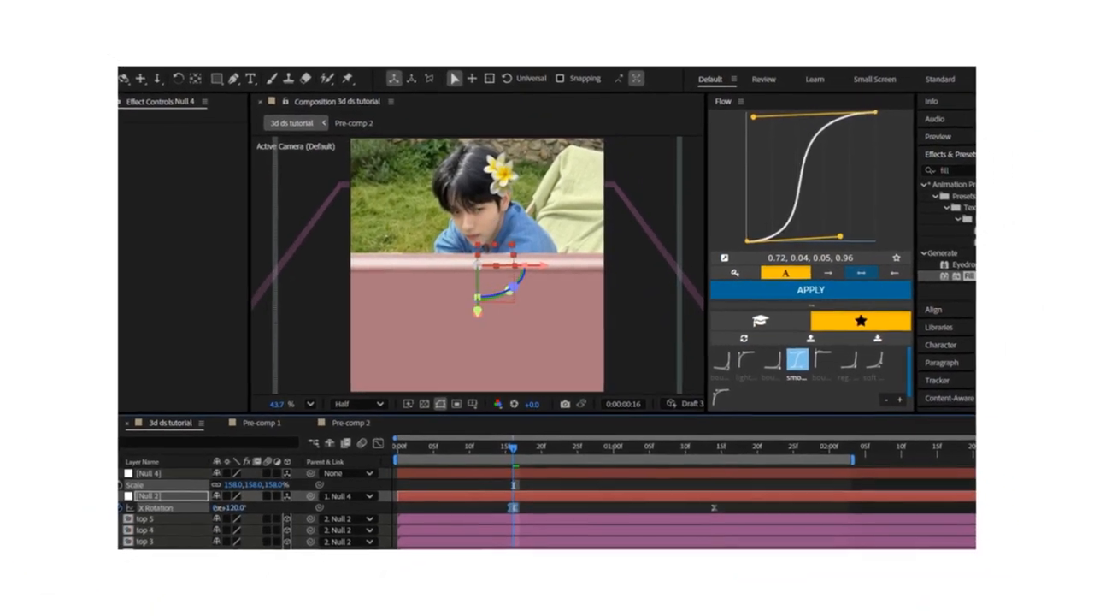
left_click_drag(219, 508, 204, 509)
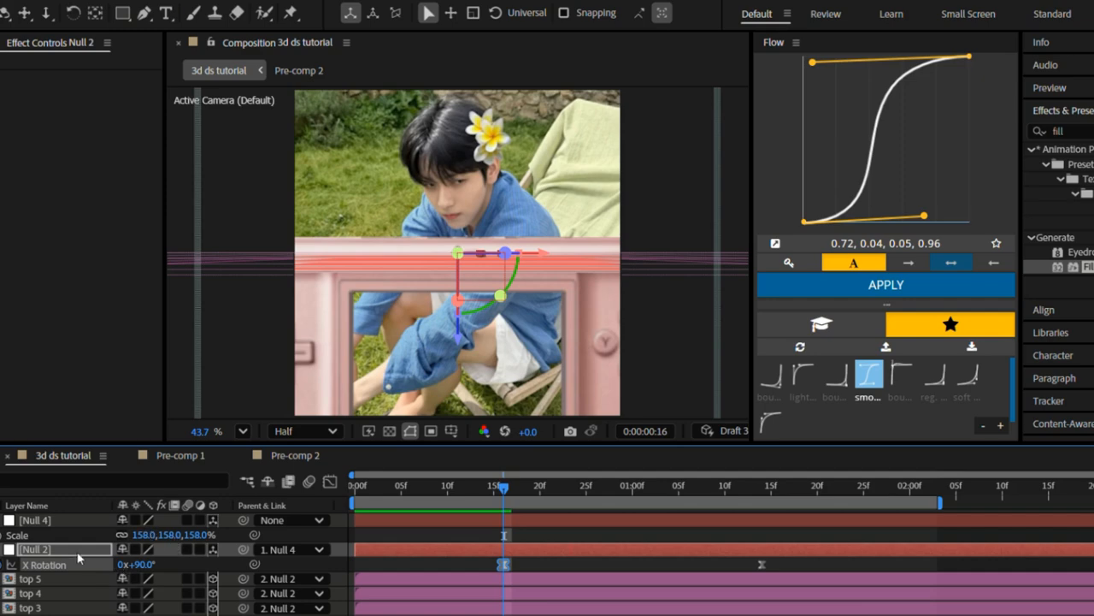
Step: At 0:00:00:16, keyframe the master null's Position at 540, -269, 0 and enlarge its Scale to 333%
left_click_drag(162, 535, 230, 520)
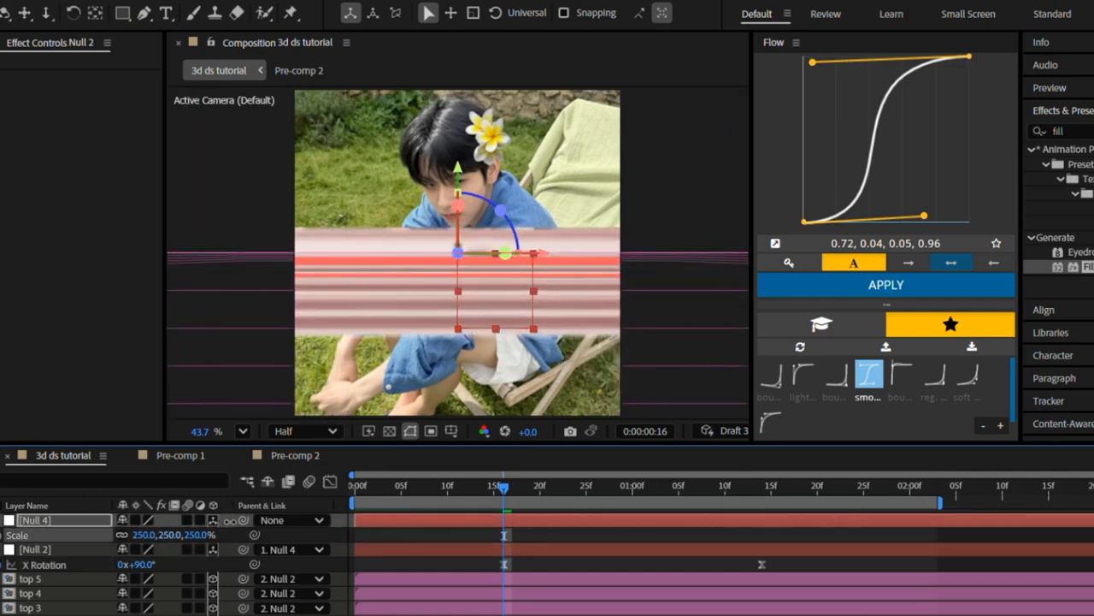
key("p")
left_click(2, 538)
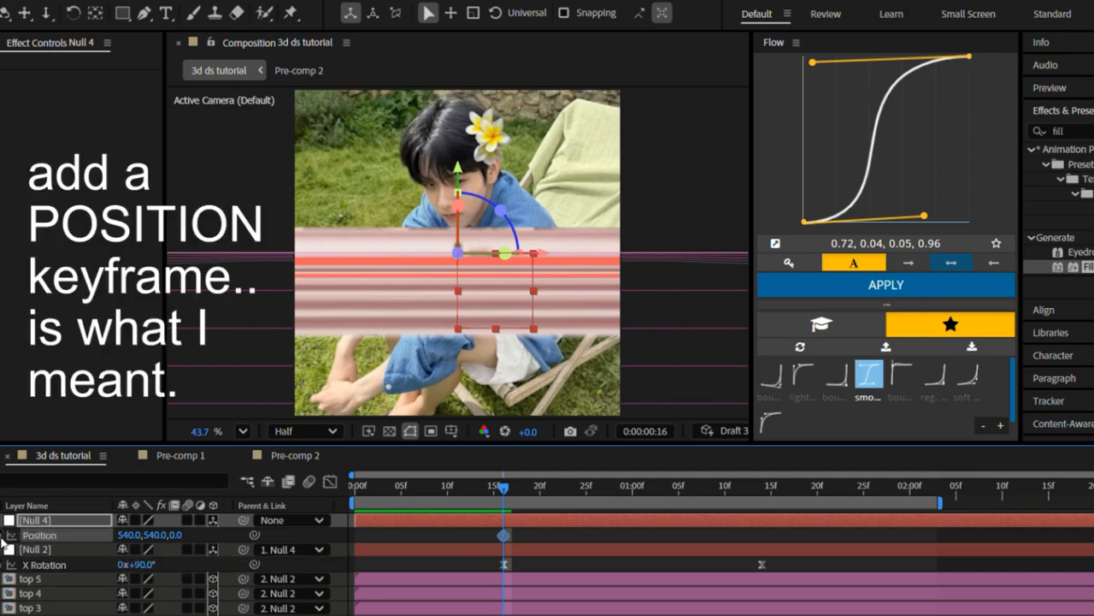
left_click_drag(149, 535, 0, 536)
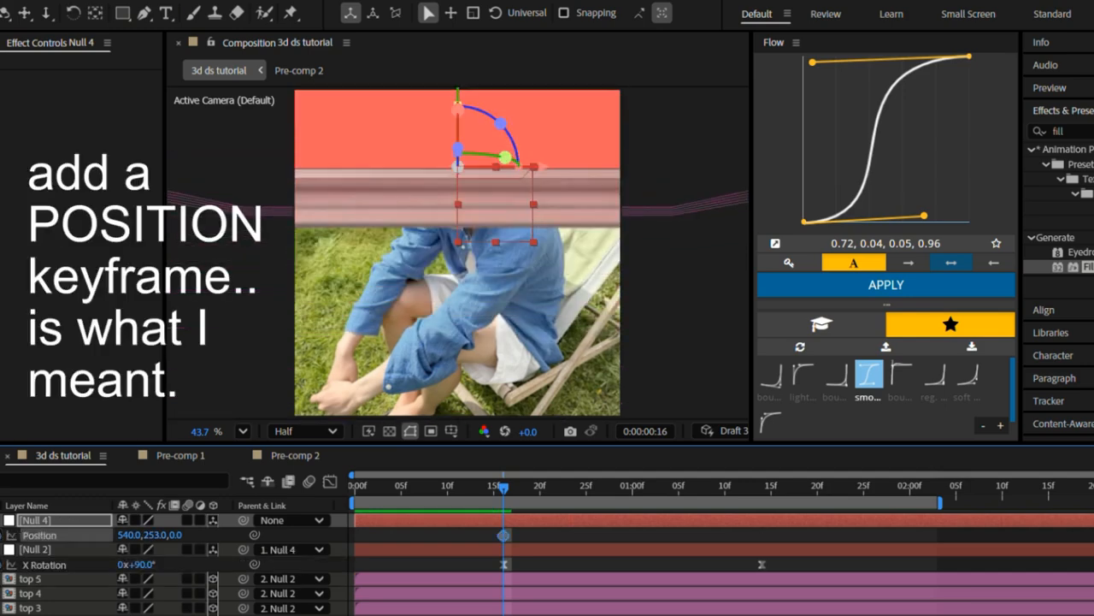
left_click_drag(156, 536, 22, 519)
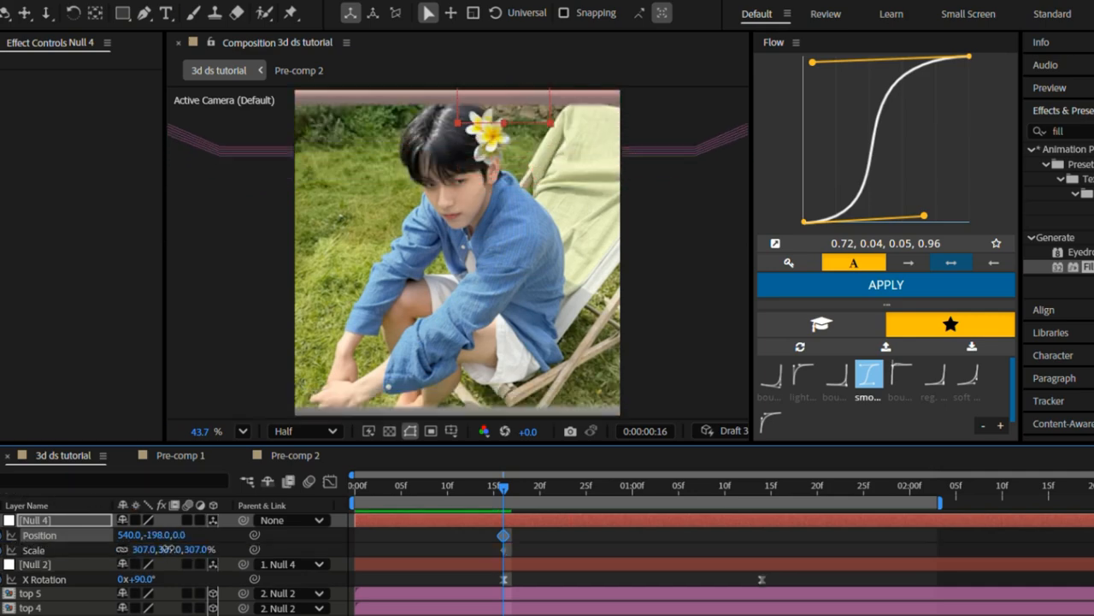
left_click_drag(170, 550, 109, 531)
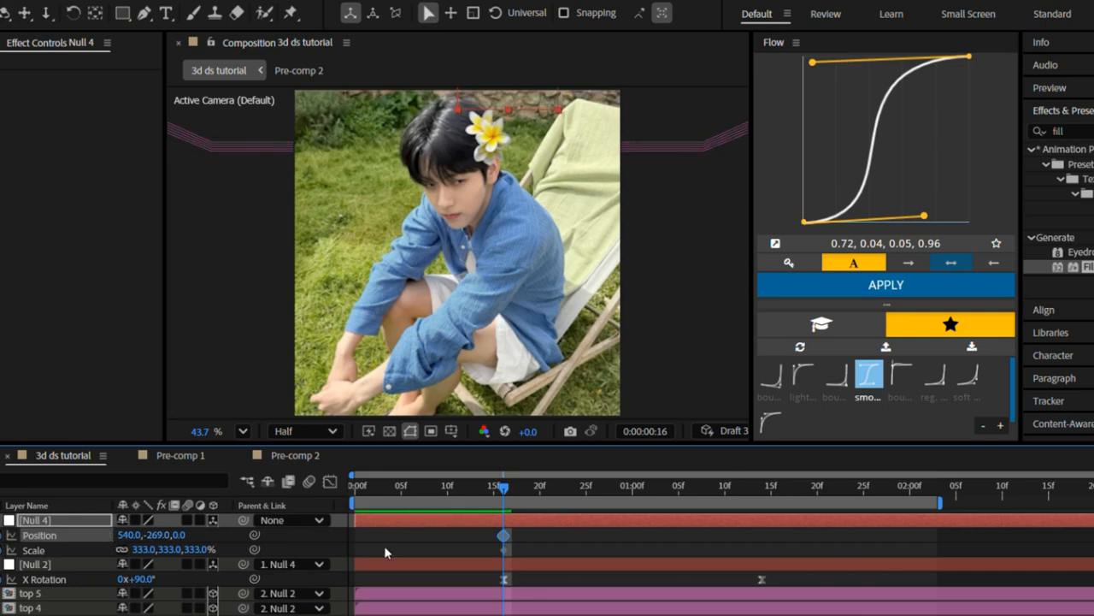
Step: At 0:00:01:14, keyframe the master null's Scale at 100% and its Y Position at 540
left_click_drag(617, 488, 761, 571)
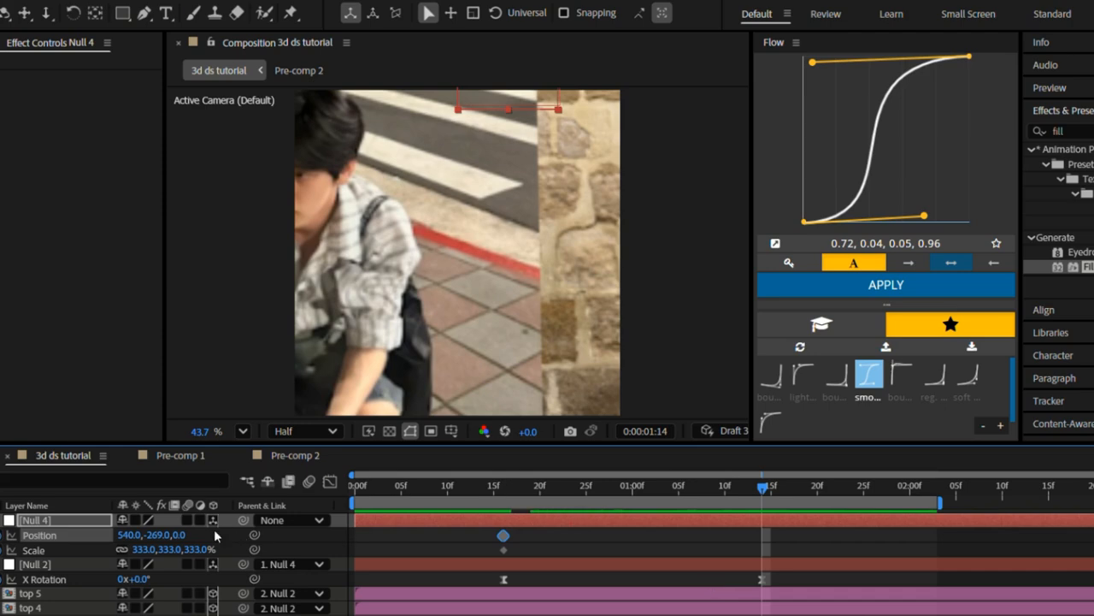
left_click(166, 547)
type("100")
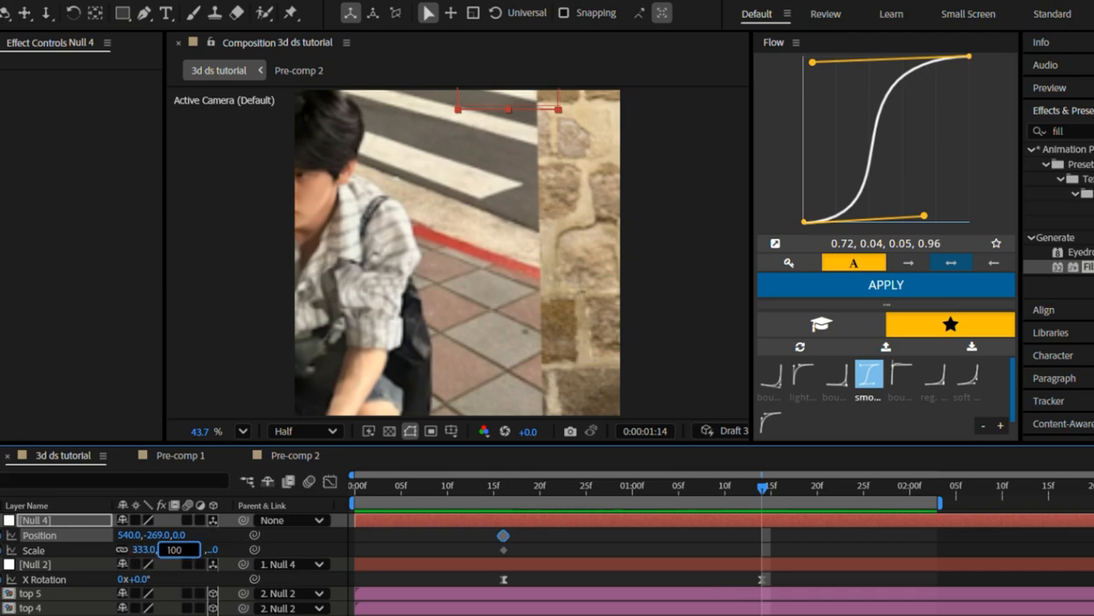
key("Return")
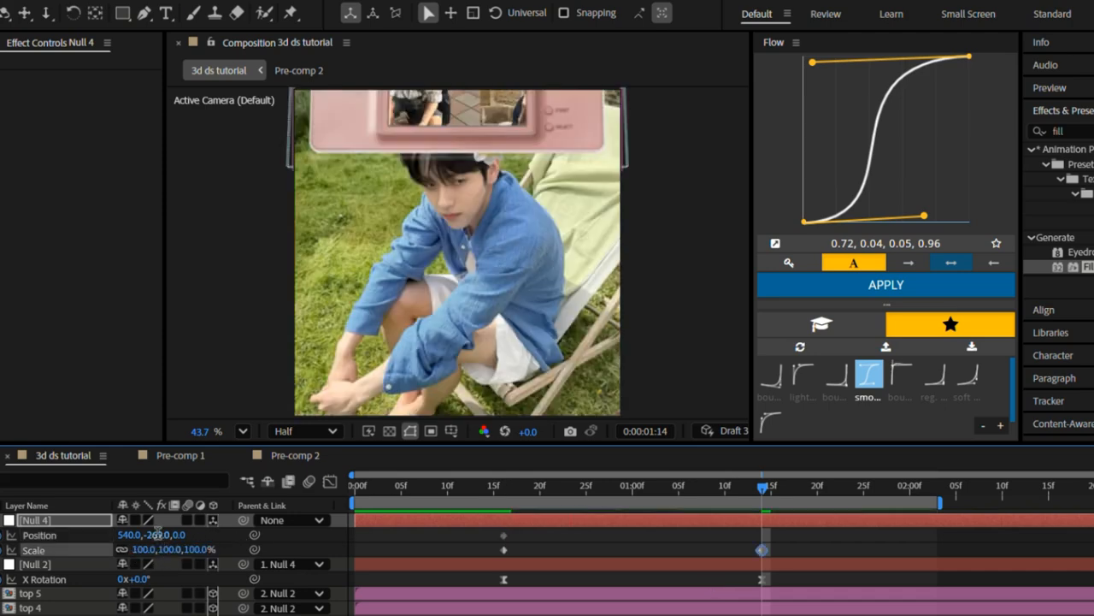
left_click(160, 534)
type("540")
key("Return")
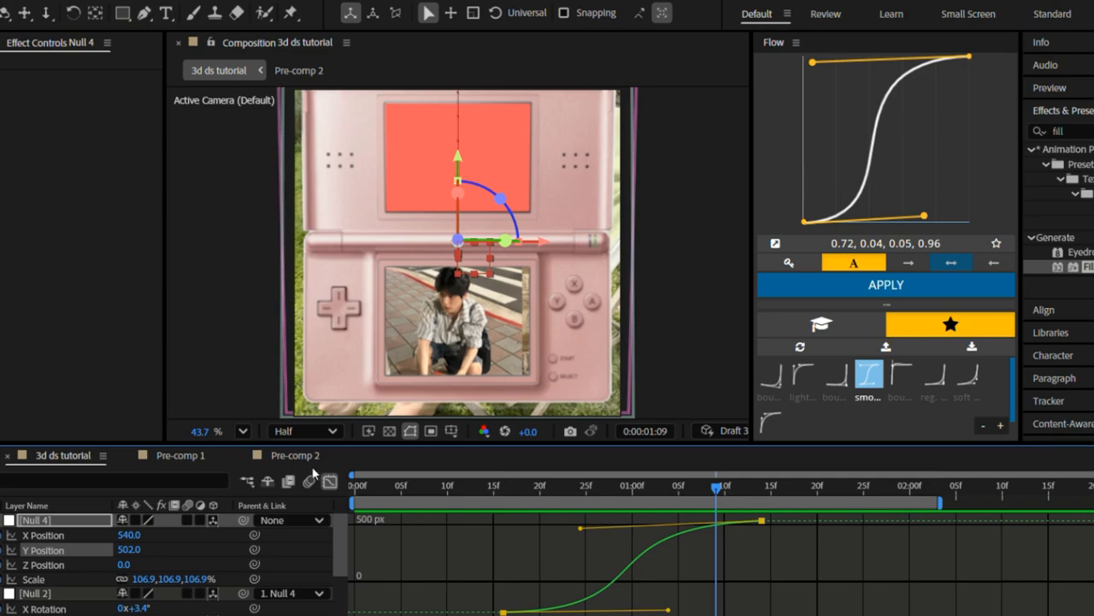
left_click(329, 482)
Step: Add another 3D null object above the master null and parent the master null to it
right_click(348, 519)
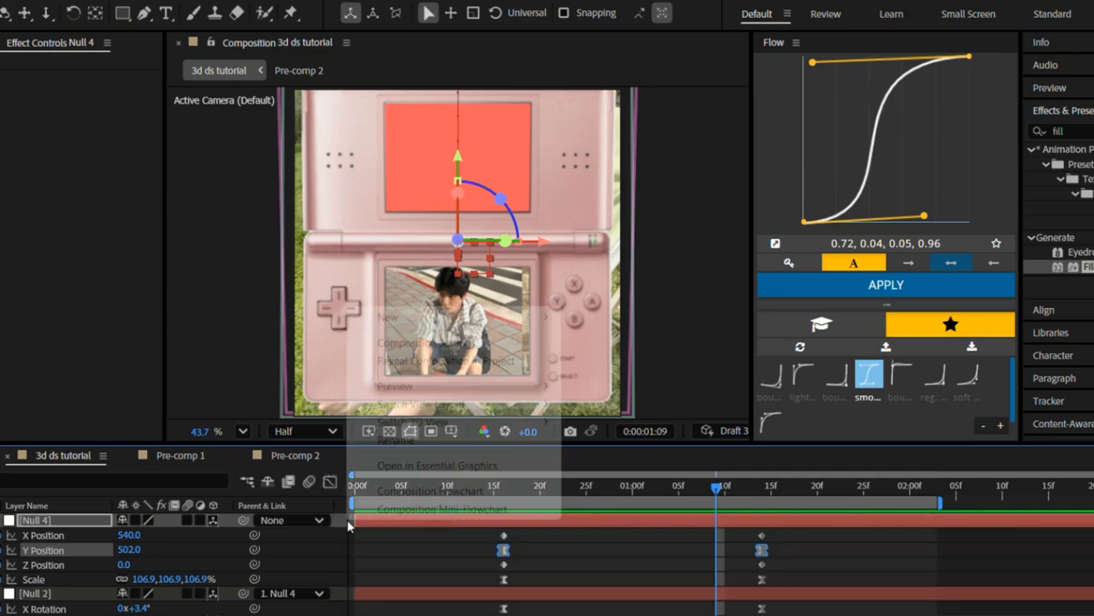
mouse_move(421, 318)
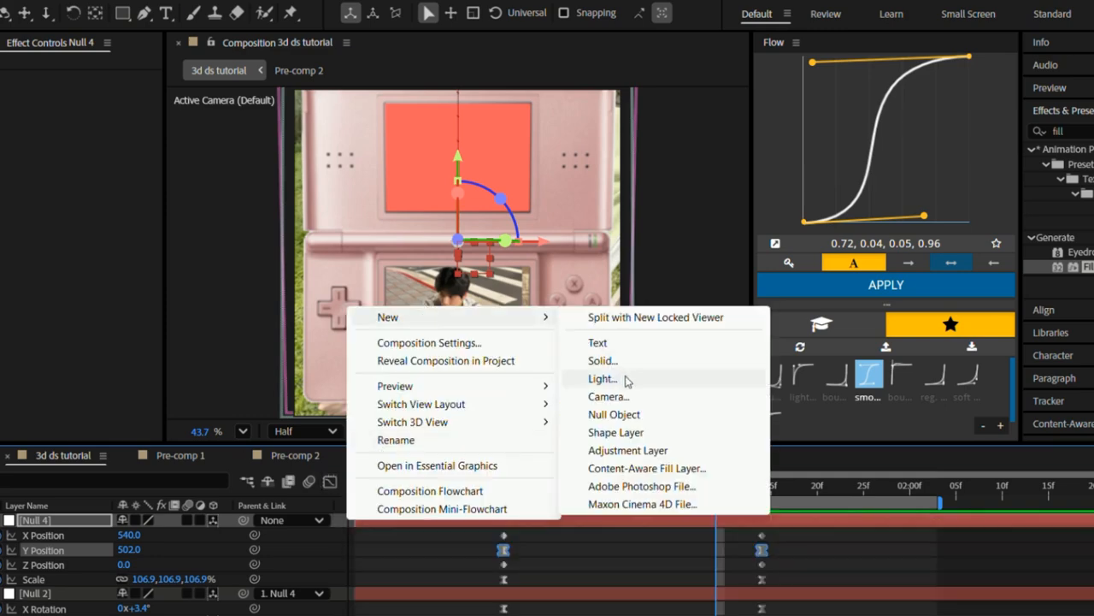
left_click(643, 415)
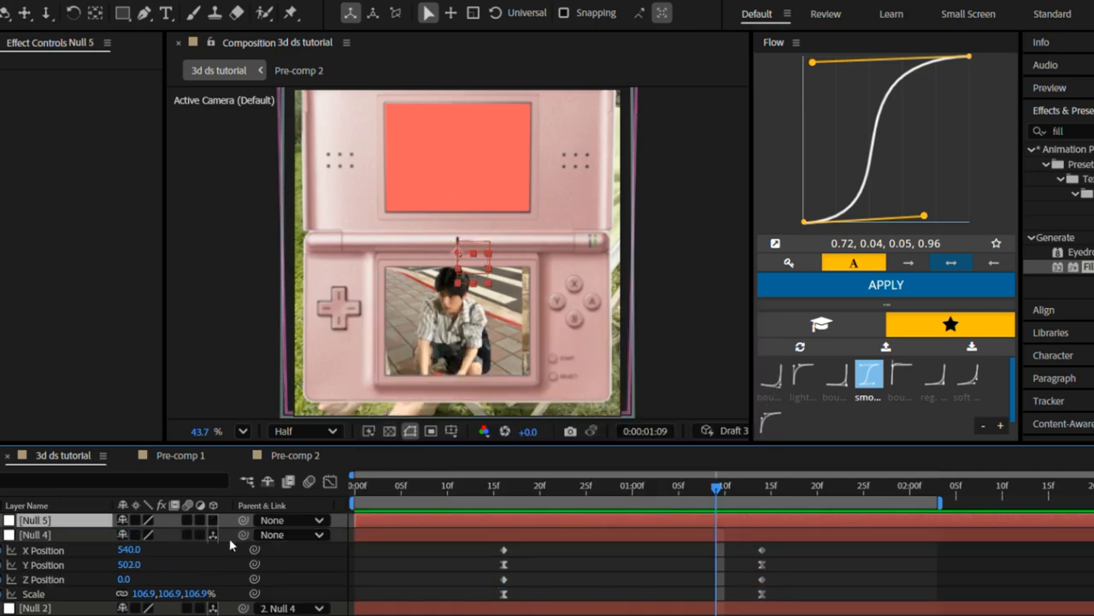
left_click_drag(229, 521, 225, 520)
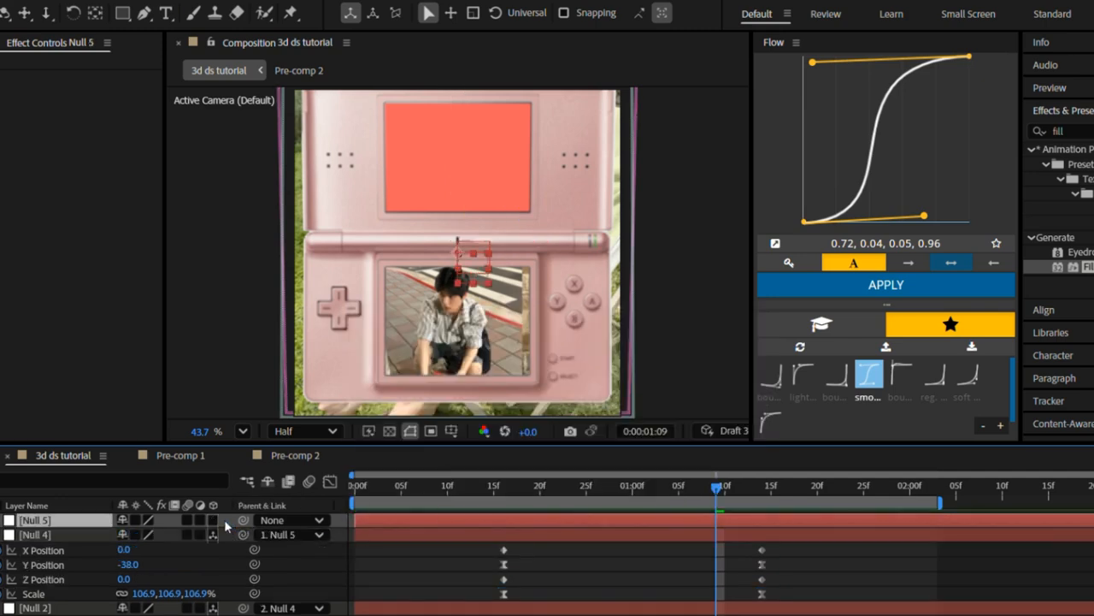
left_click(211, 520)
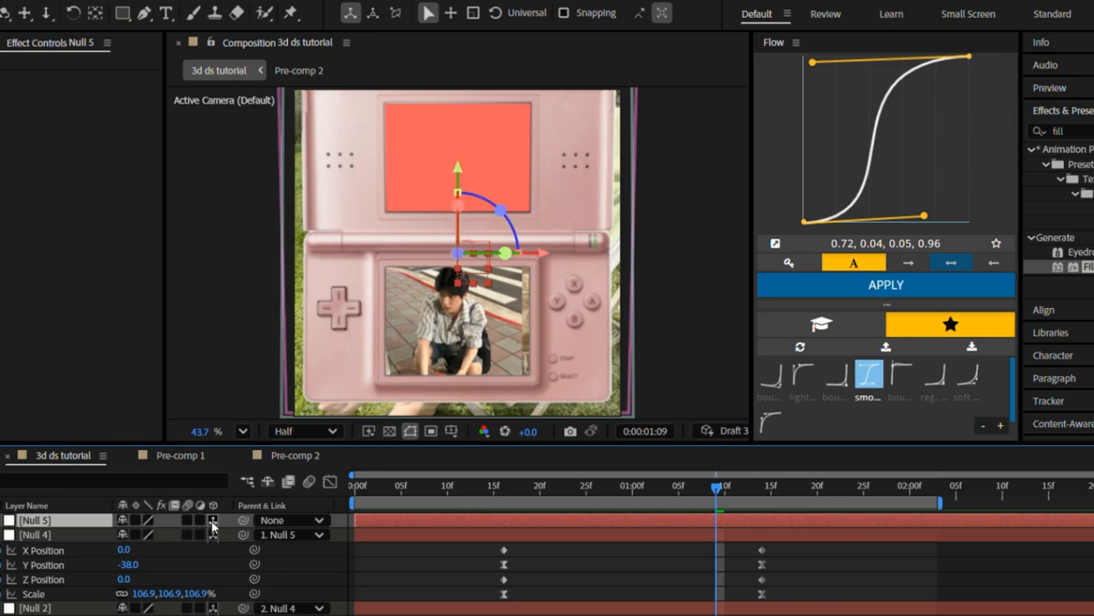
Step: At 0:00:01:05, add starting Position, X Rotation and Y Rotation keyframes to the new top null
left_click_drag(701, 488, 679, 489)
key("alt+shift+p")
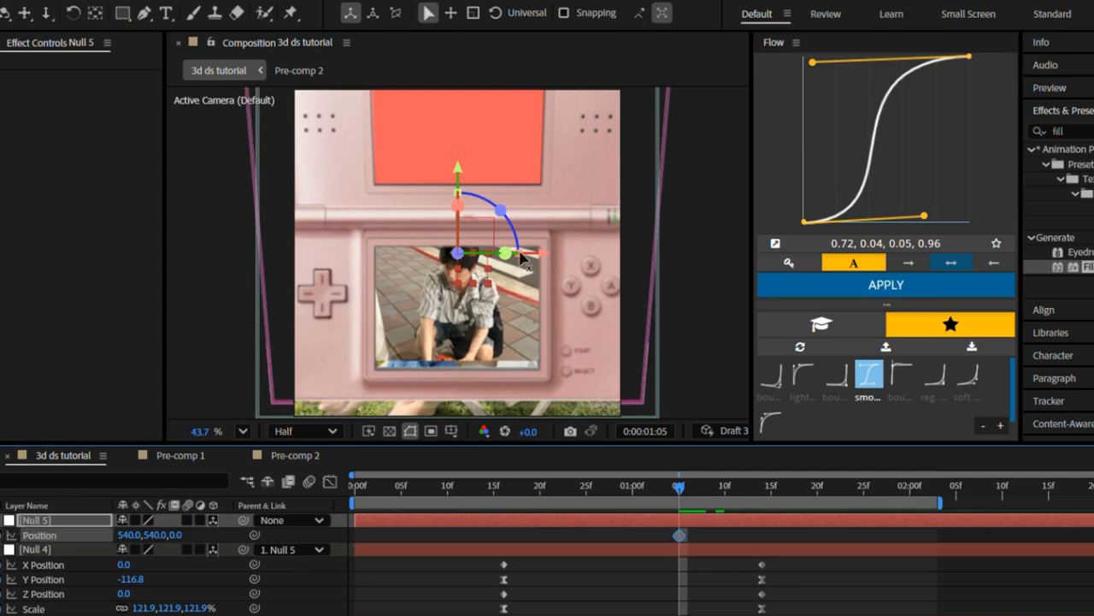
key("alt+shift+r")
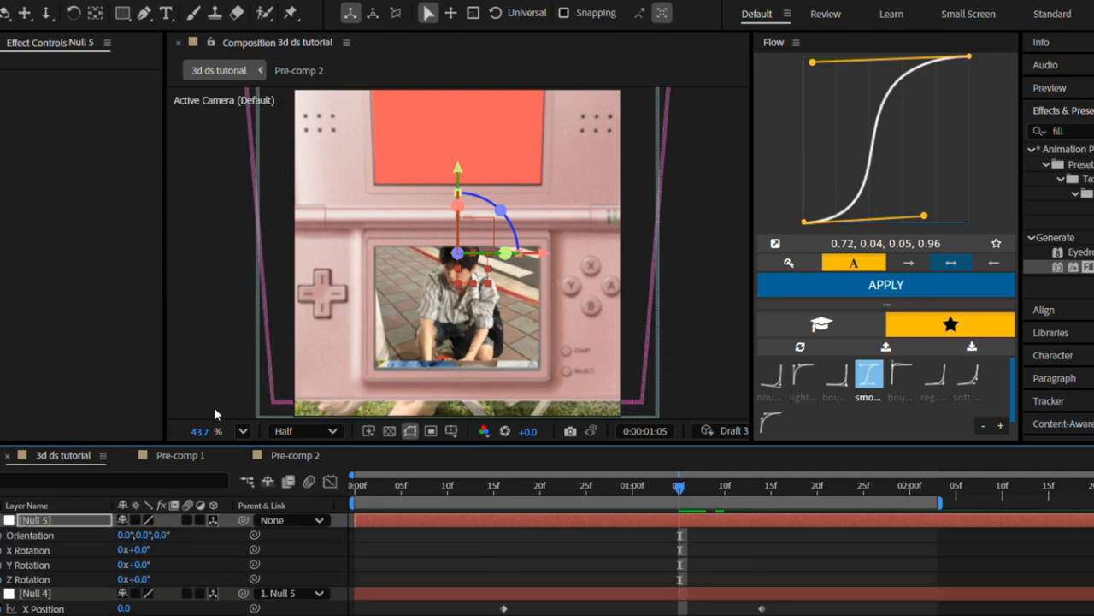
left_click(47, 550)
left_click(1, 564)
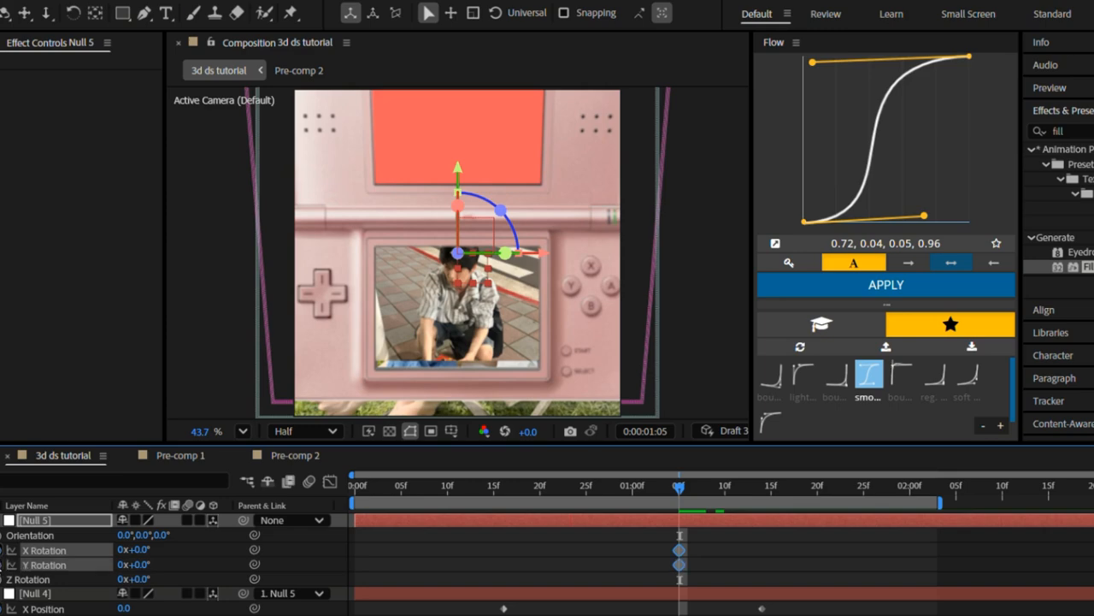
Step: At 0:00:01:28, keyframe the top null with X Rotation 28°, Y Rotation 8°, Scale 154% and Y Position 316
left_click_drag(785, 490, 873, 520)
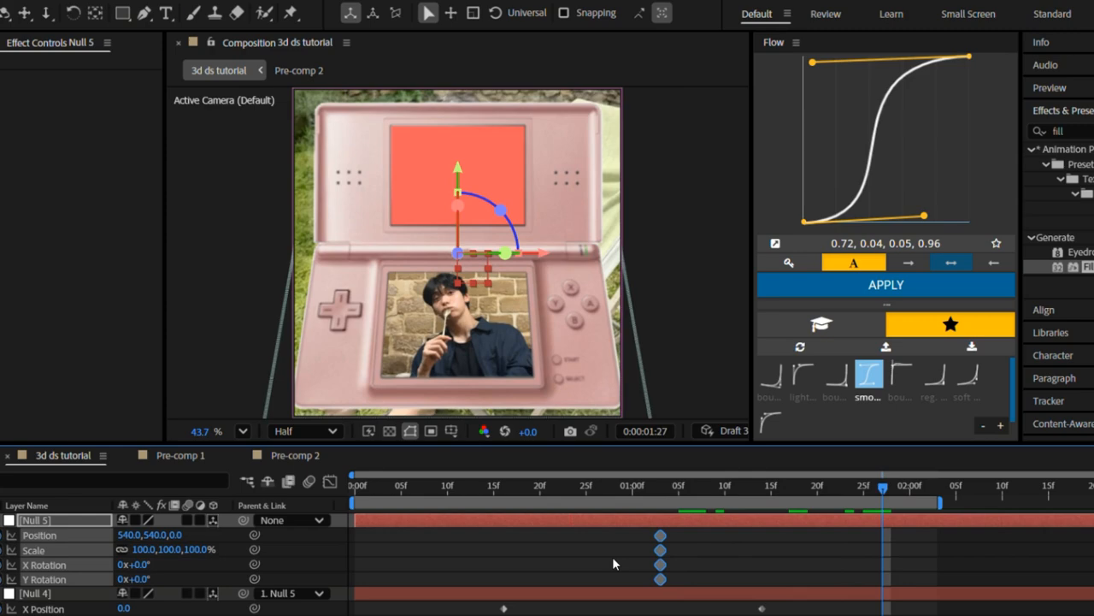
key("Page_Down")
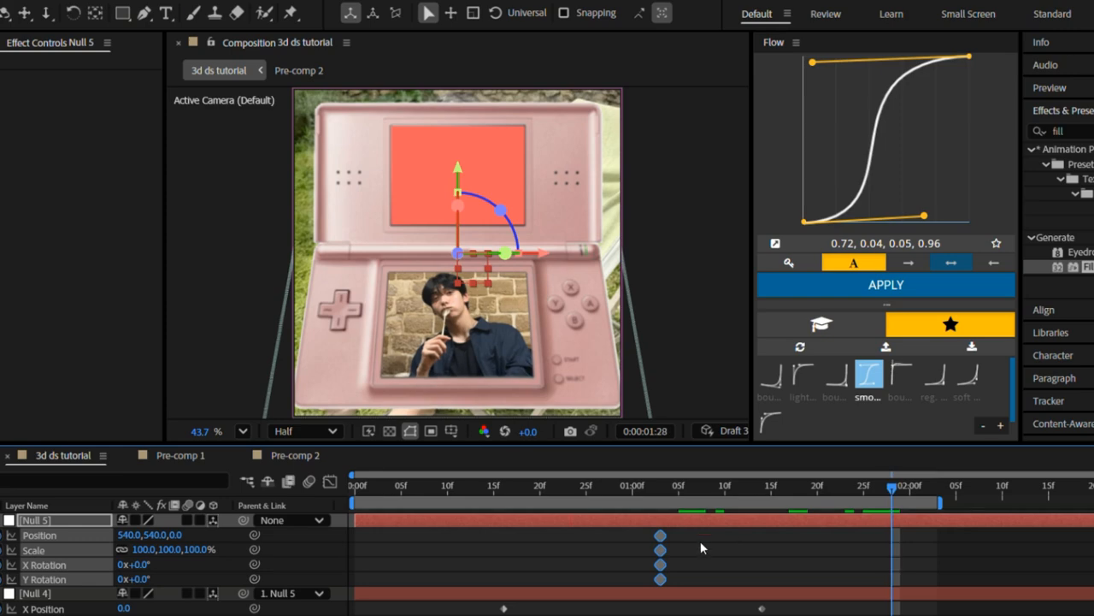
left_click(212, 583)
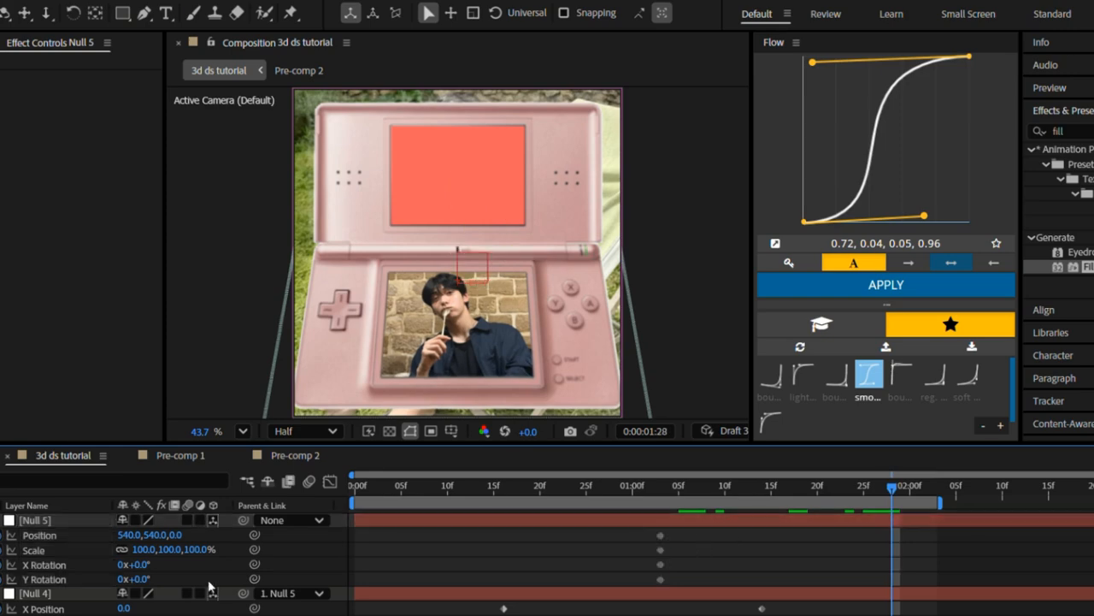
left_click_drag(141, 564, 164, 563)
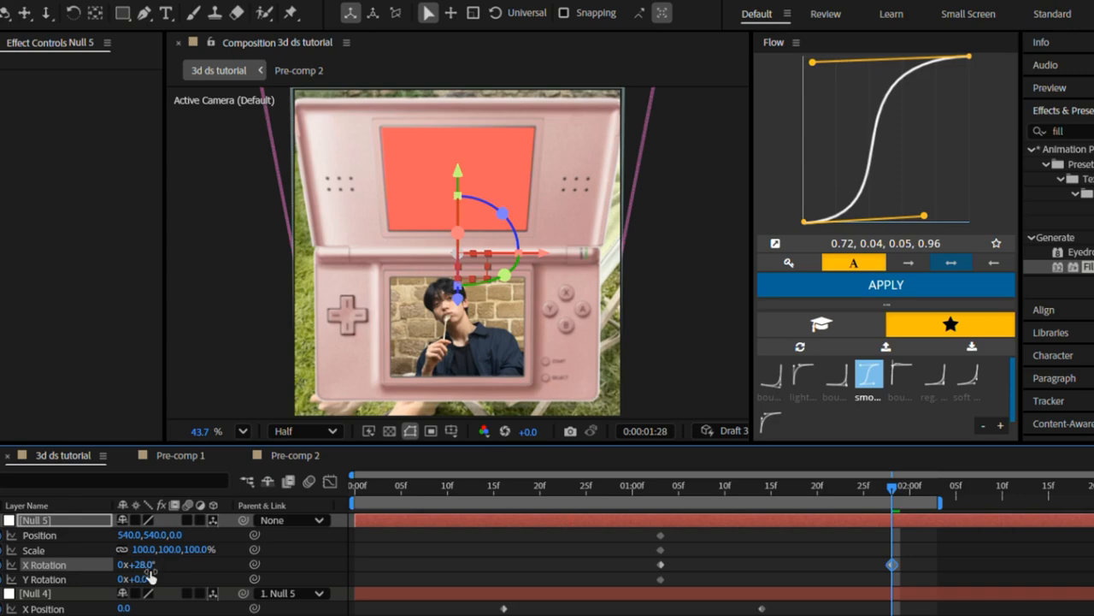
left_click(154, 585)
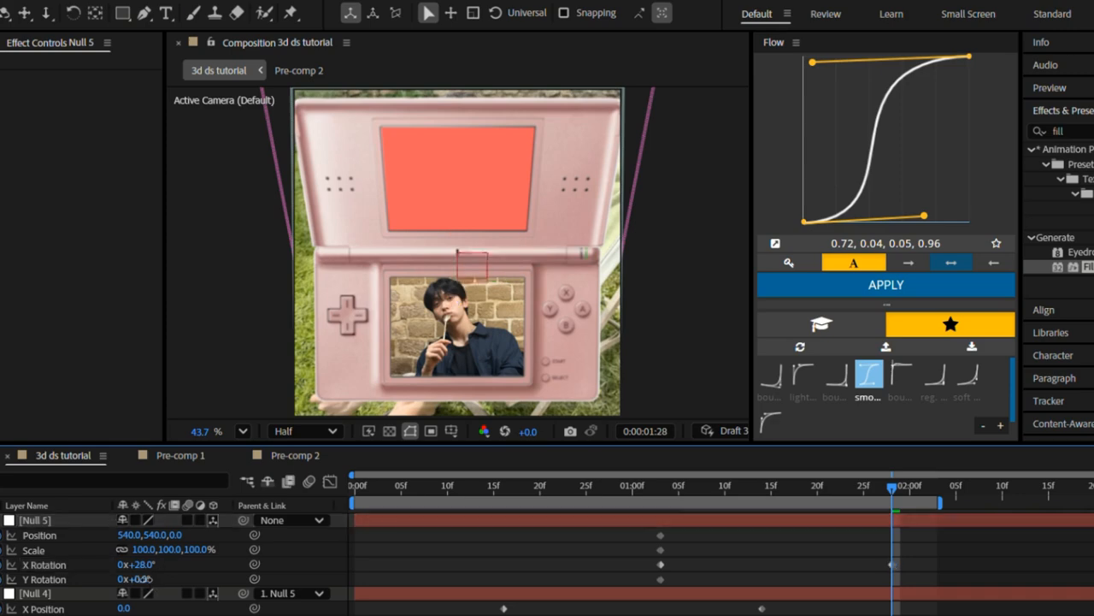
left_click_drag(137, 578, 209, 548)
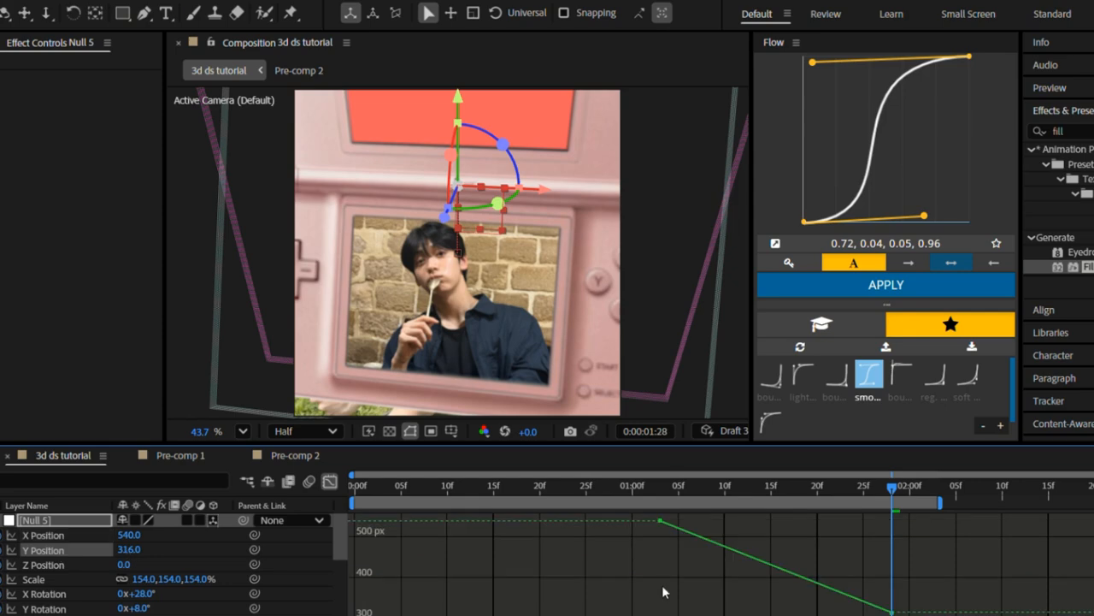
Step: Easy-ease the top null's Y Position keyframes and lengthen both handles into a steep S-curve
left_click(773, 489)
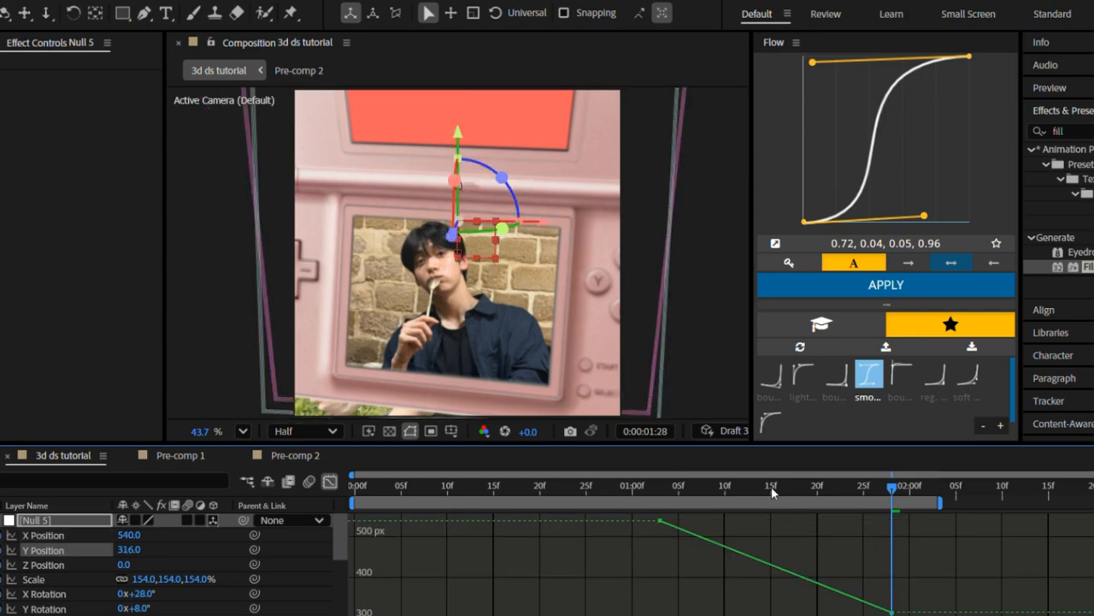
left_click(774, 573)
key("F9")
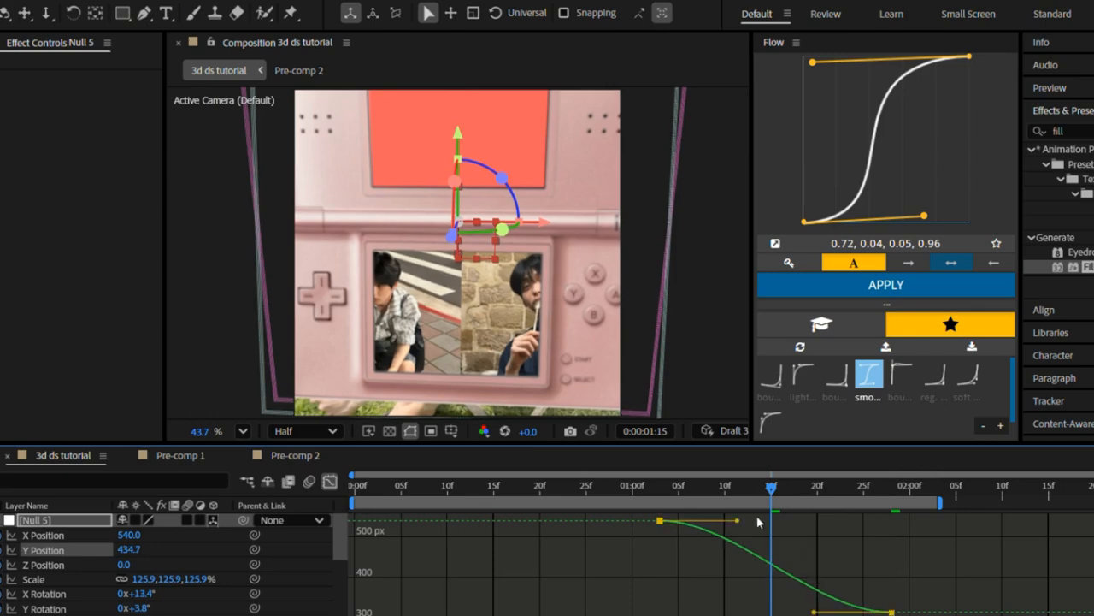
left_click_drag(740, 524, 809, 525)
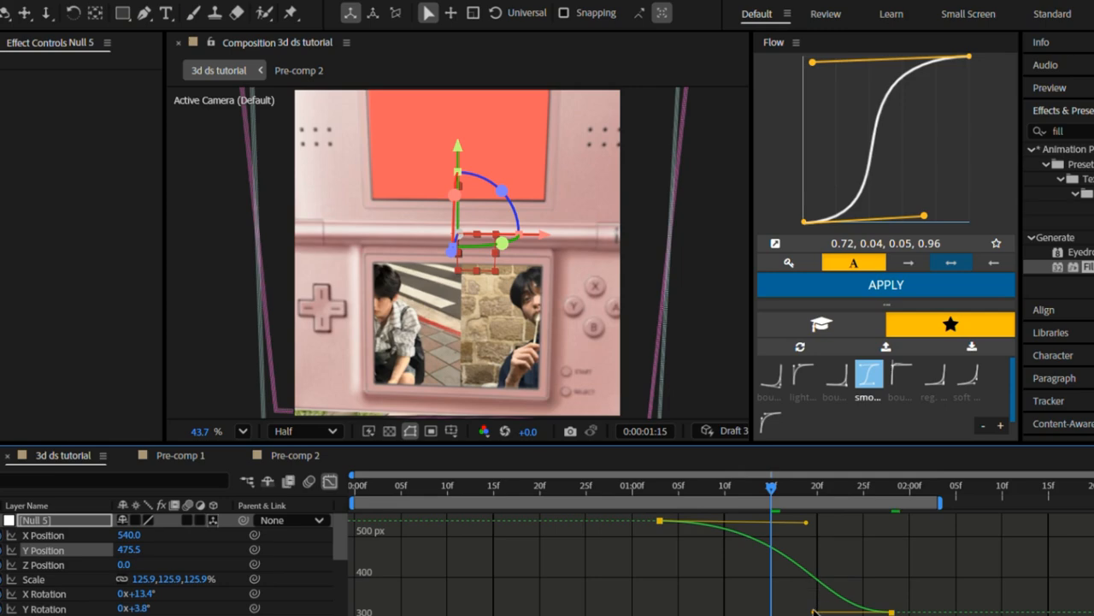
left_click_drag(815, 612, 718, 612)
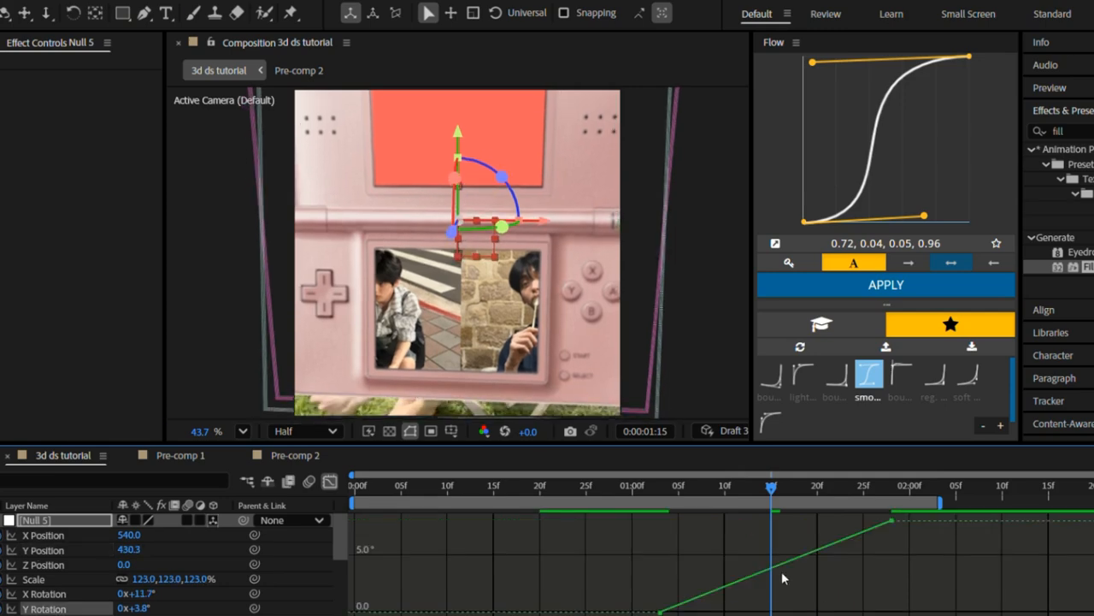
Step: Easy-ease the top null's Y Rotation keyframes and stretch both handles into a steep S-curve
left_click(780, 573)
key("F9")
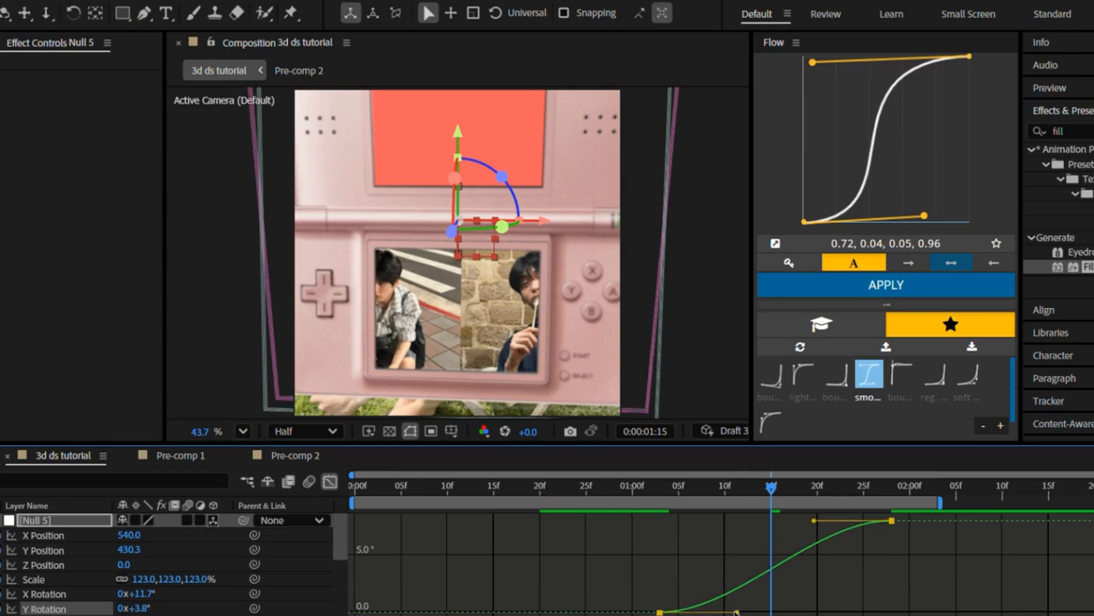
left_click_drag(737, 612, 809, 610)
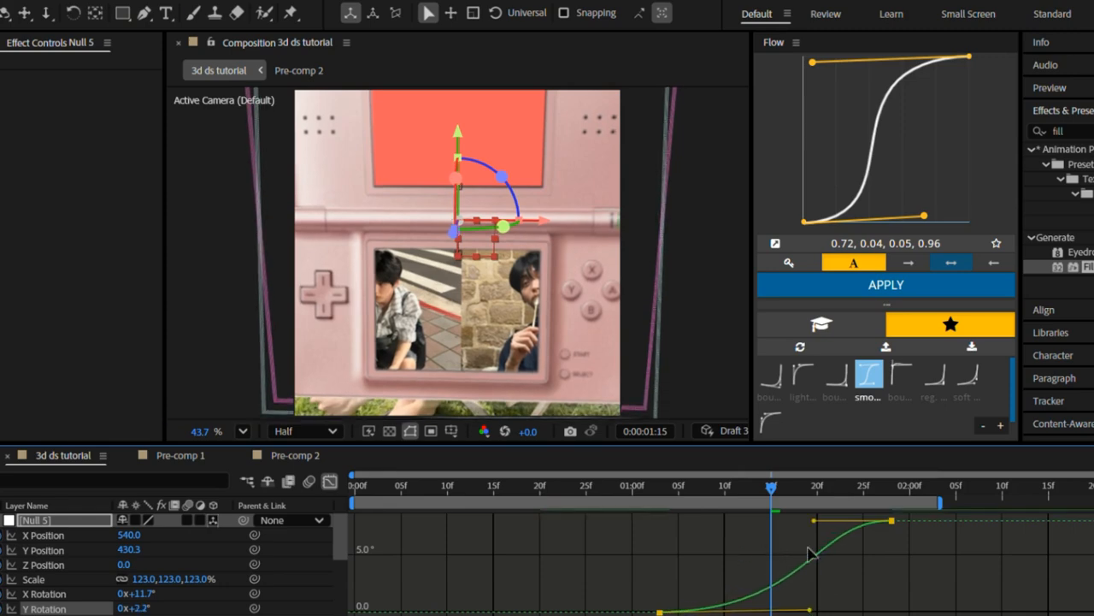
left_click_drag(814, 520, 730, 527)
key("k")
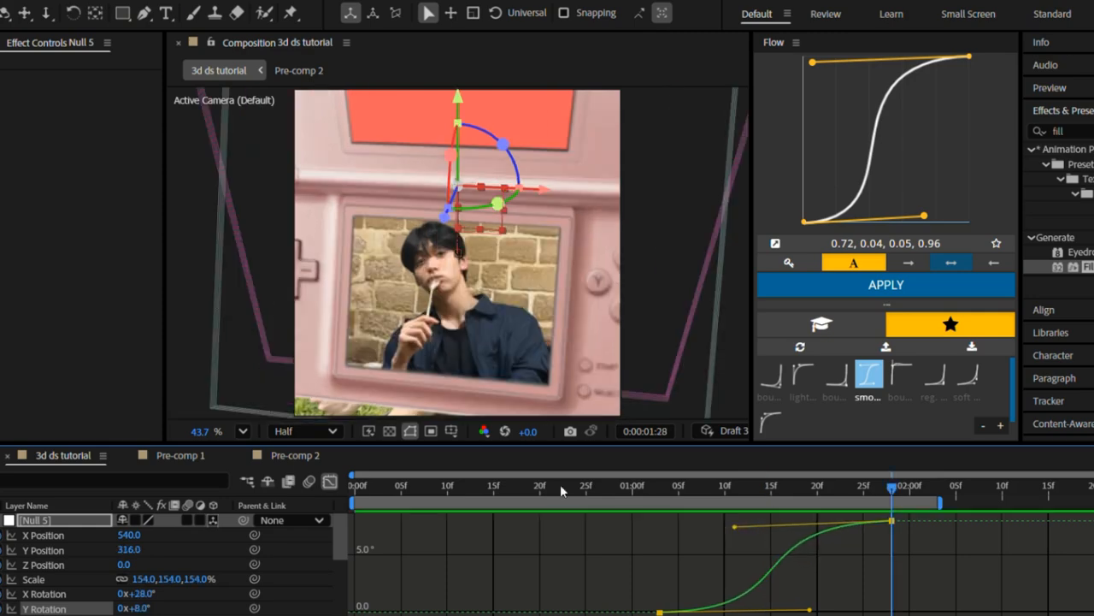
left_click(331, 480)
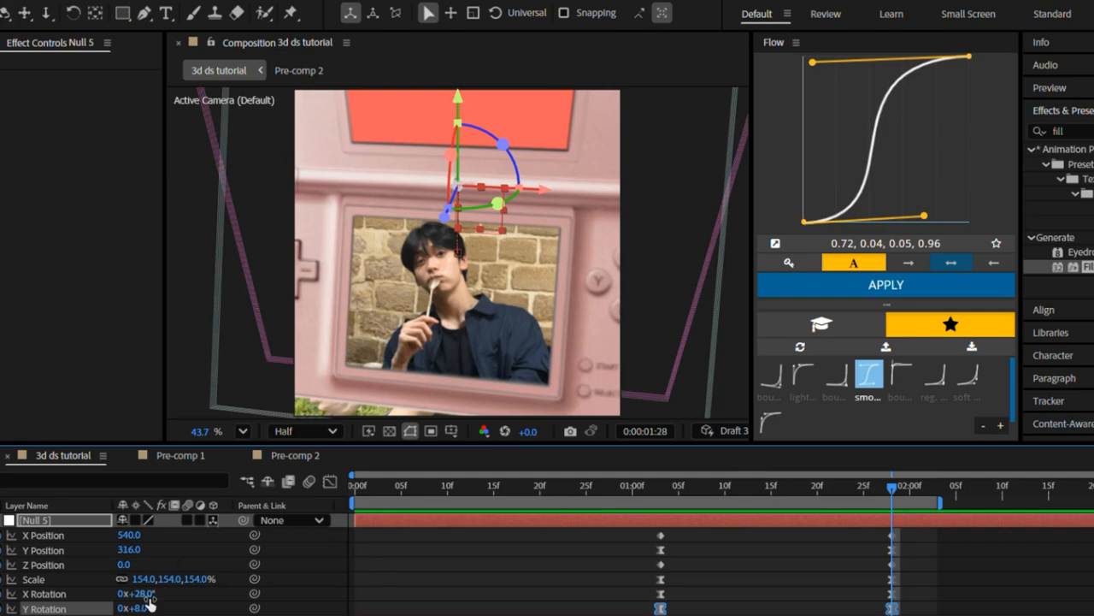
left_click(181, 604)
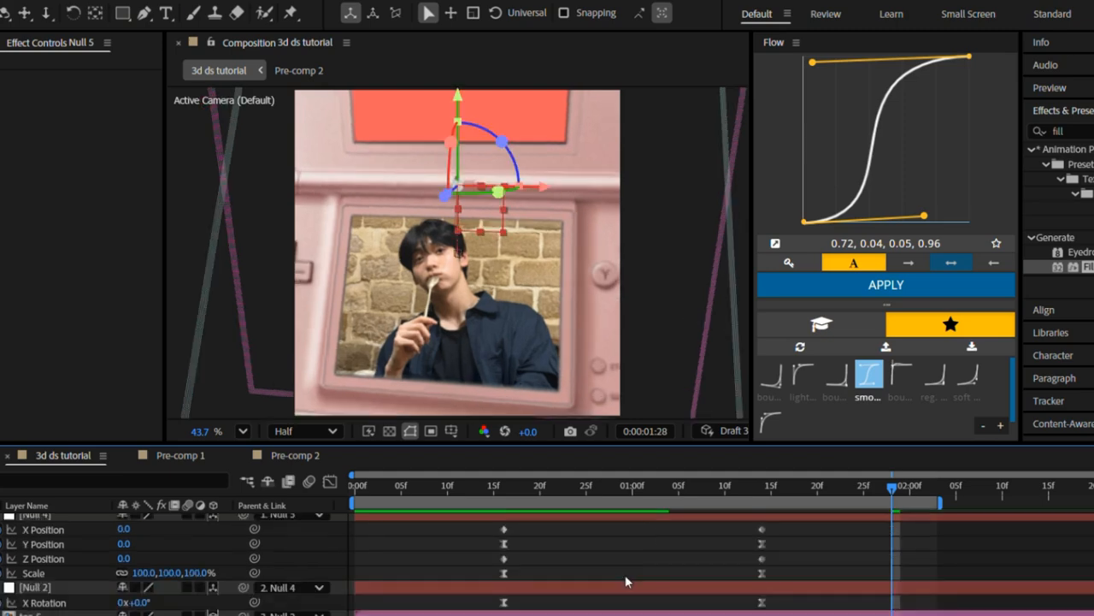
Step: Change Null 3's X Rotation at 0:00:01:29, then at 0:00:01:28 set Null 5's X Rotation to 39° and lower its Y Position value
scroll(625, 577, "down", 3)
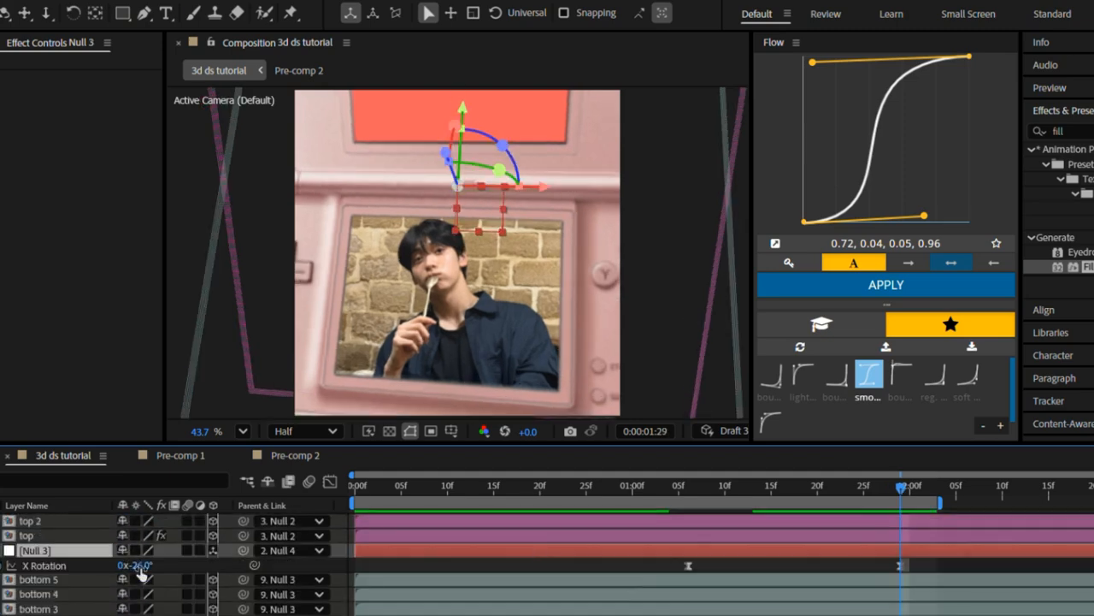
left_click_drag(141, 573, 132, 571)
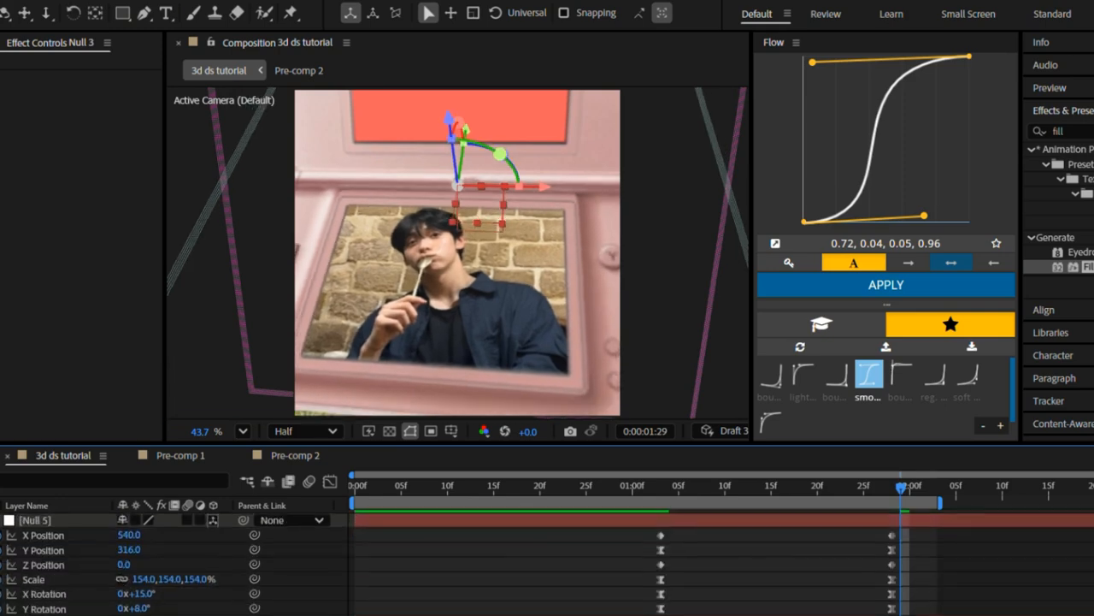
key("Page_Up")
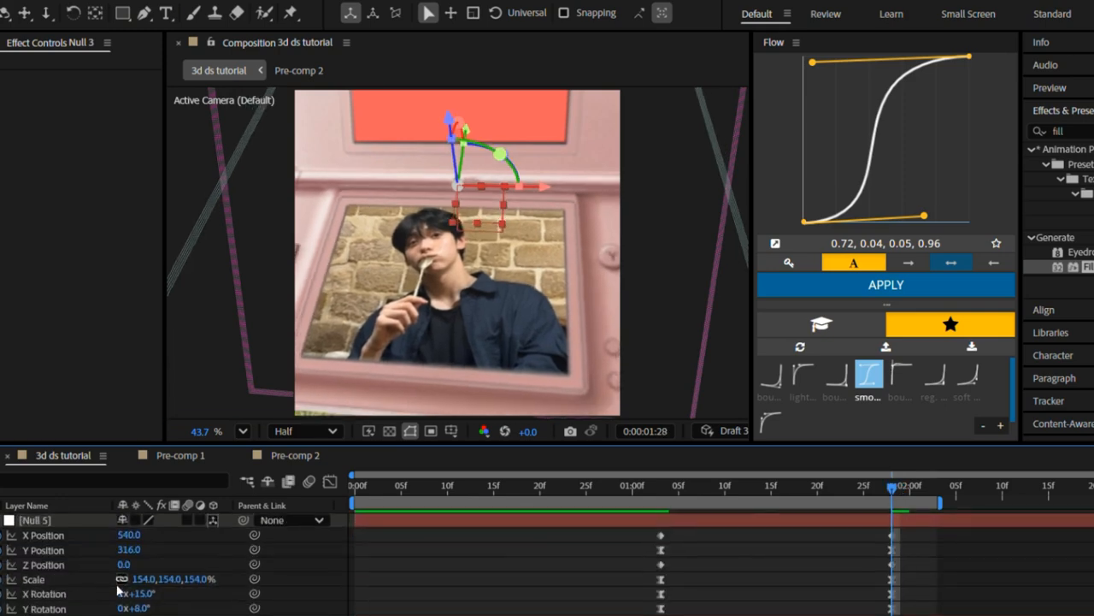
left_click_drag(142, 594, 167, 598)
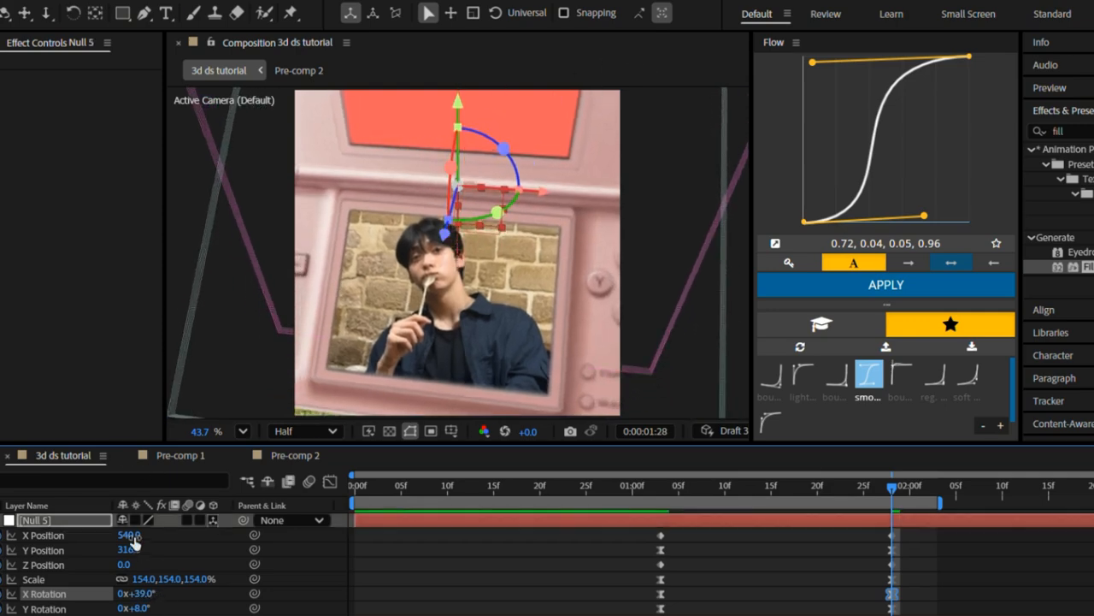
left_click_drag(130, 550, 118, 553)
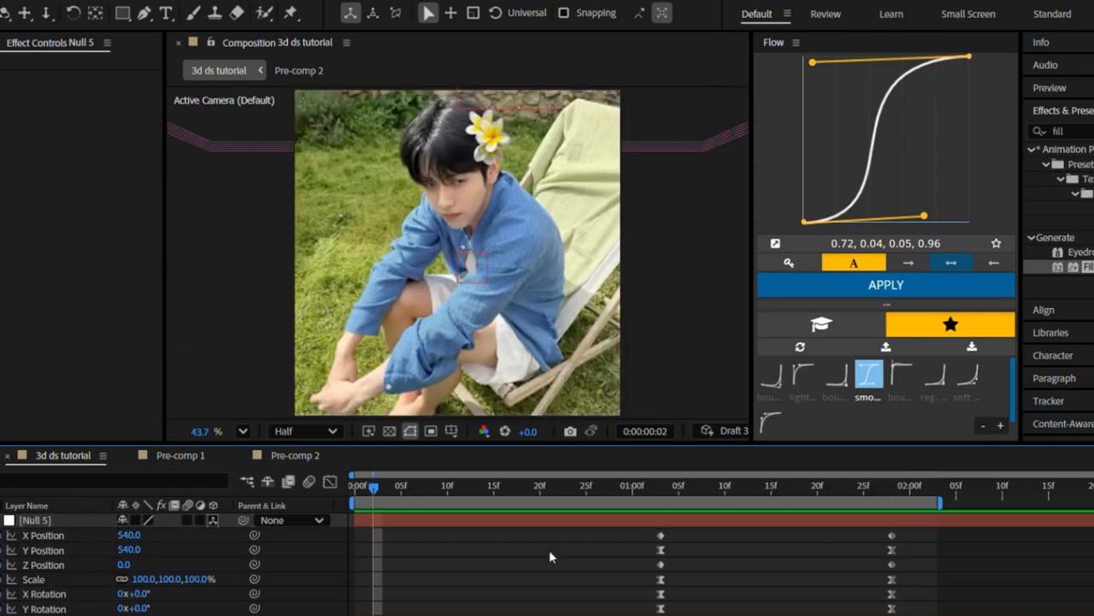
Step: Collapse the layer keyframes and preview the animation from the start
key("u")
key("space")
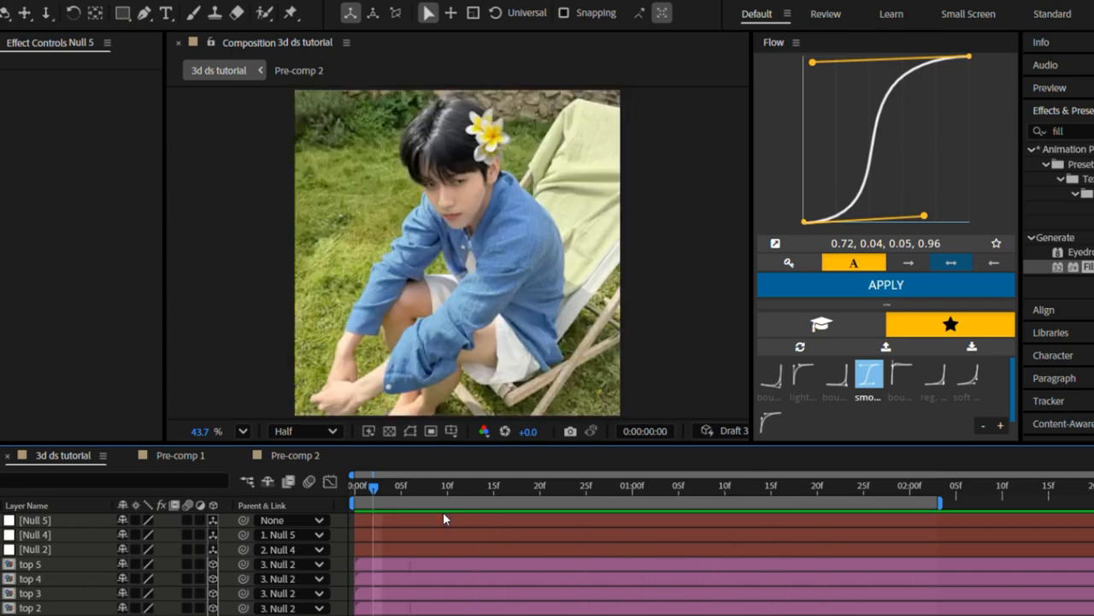
key("space")
Step: Add s-l1200.jpg as the top layer and isolate its leftmost stylus with a tall rectangular mask
left_click(1, 43)
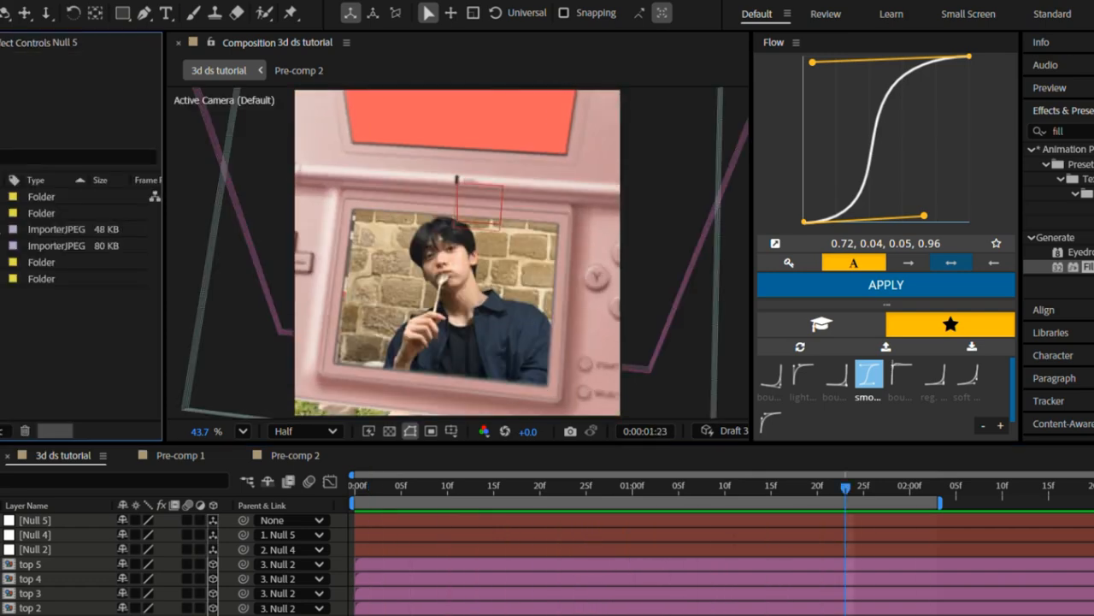
left_click(1, 246)
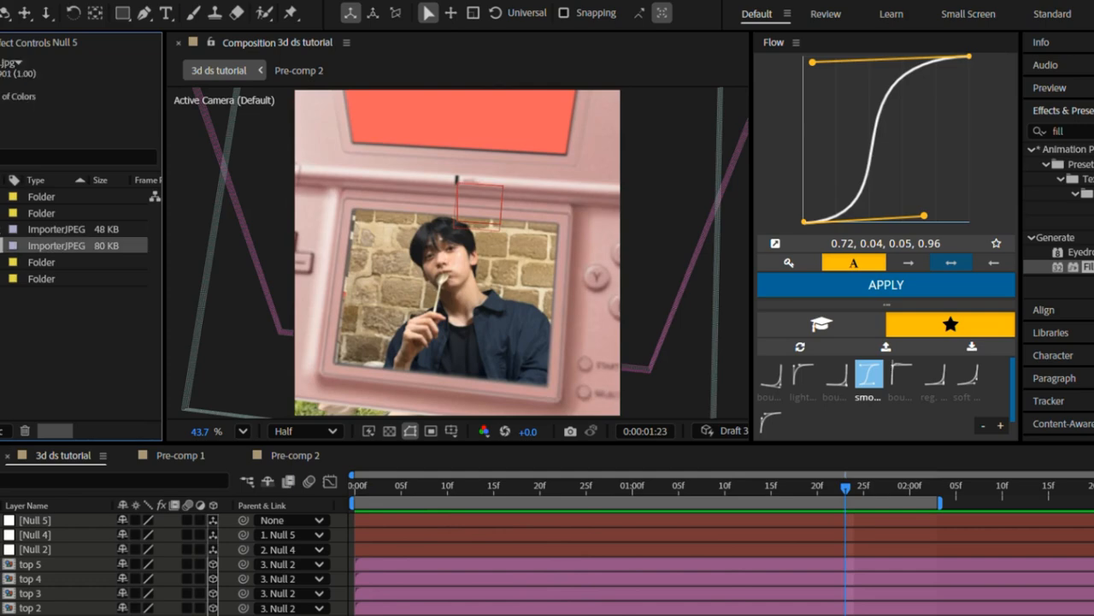
left_click_drag(359, 502, 376, 517)
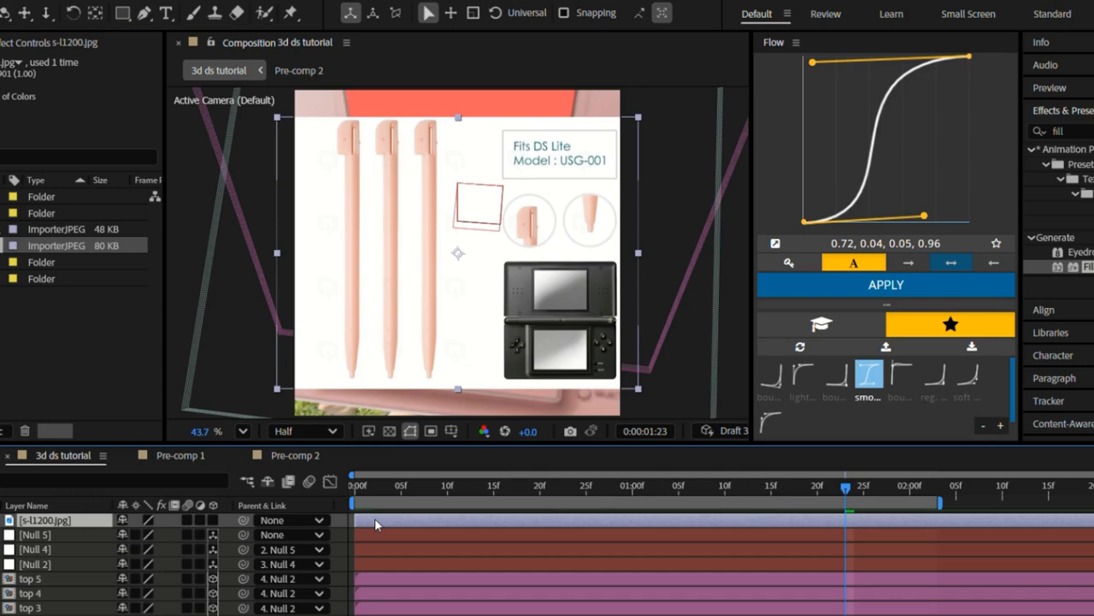
key("q")
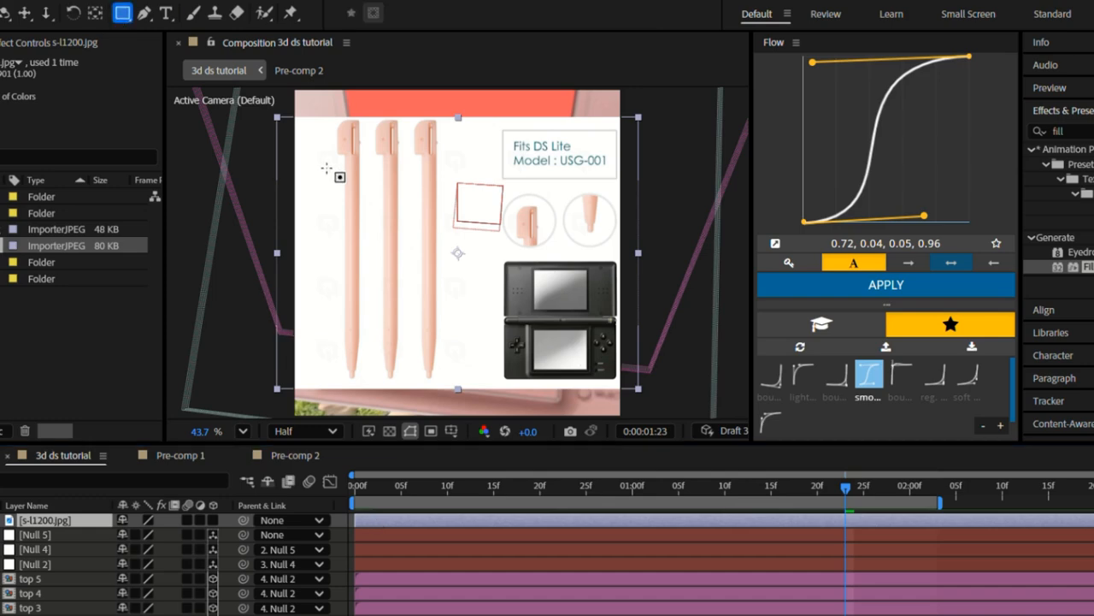
left_click_drag(322, 110, 371, 392)
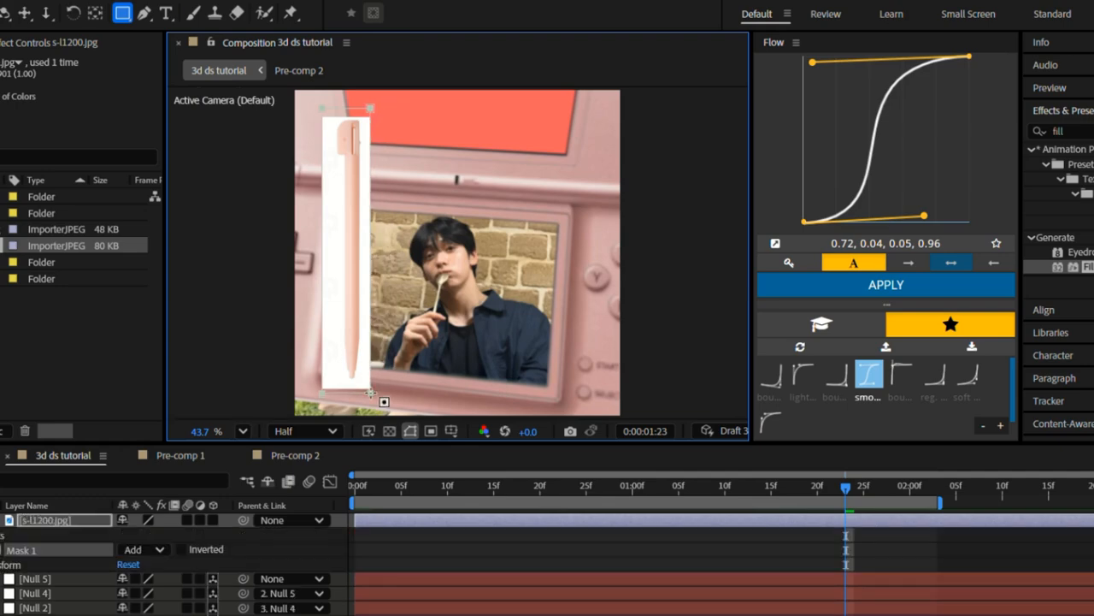
Step: Search the effects for "linear c" and apply Linear Color Key to the stylus layer
left_click(1056, 122)
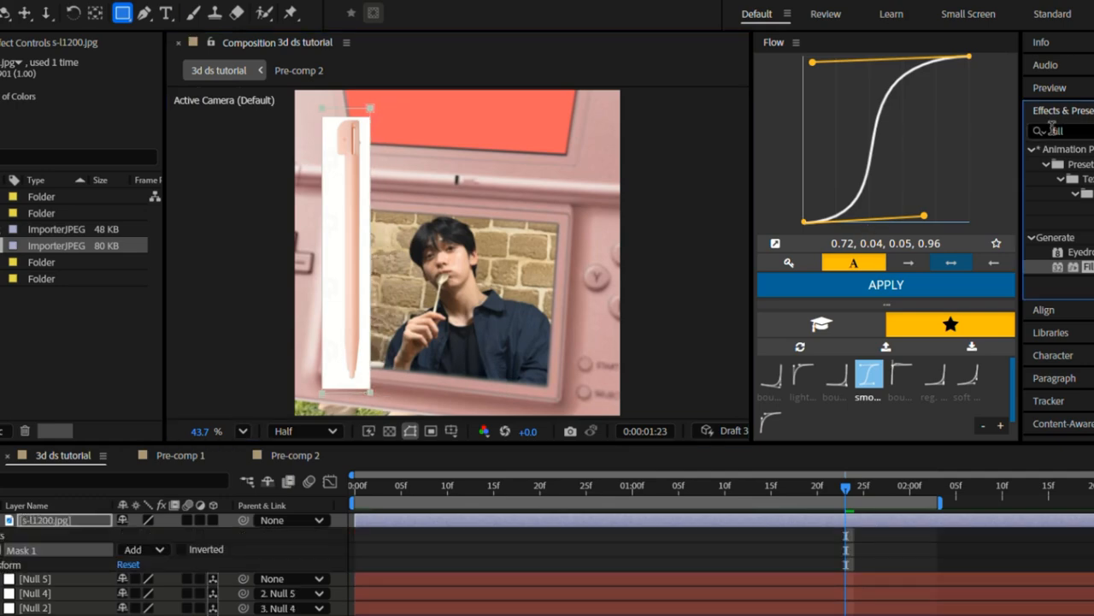
left_click(1064, 131)
double_click(1065, 131)
key("BackSpace")
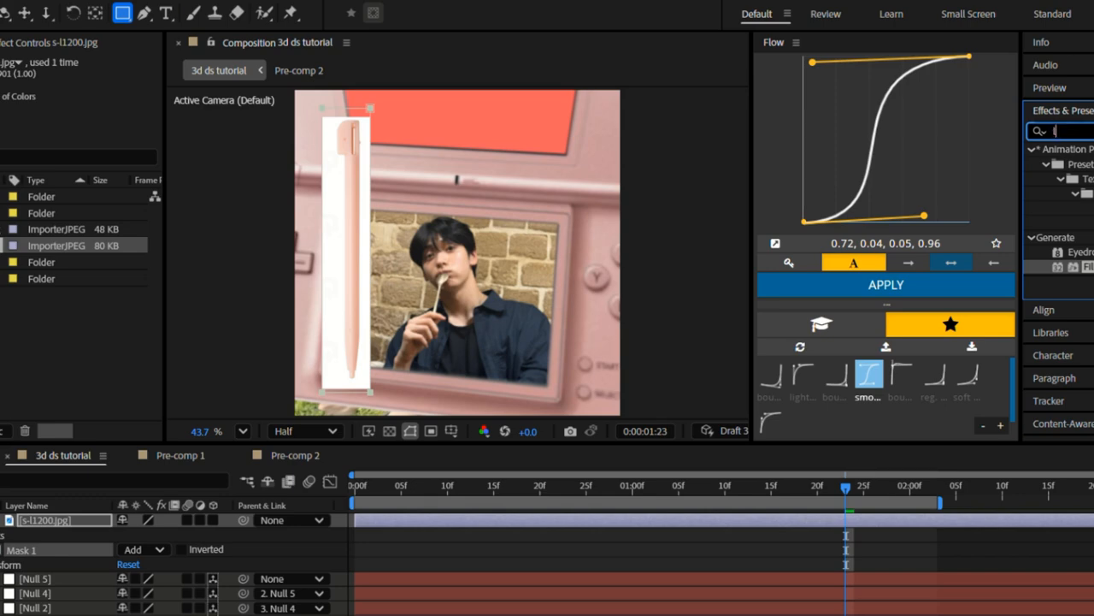
type("linear c")
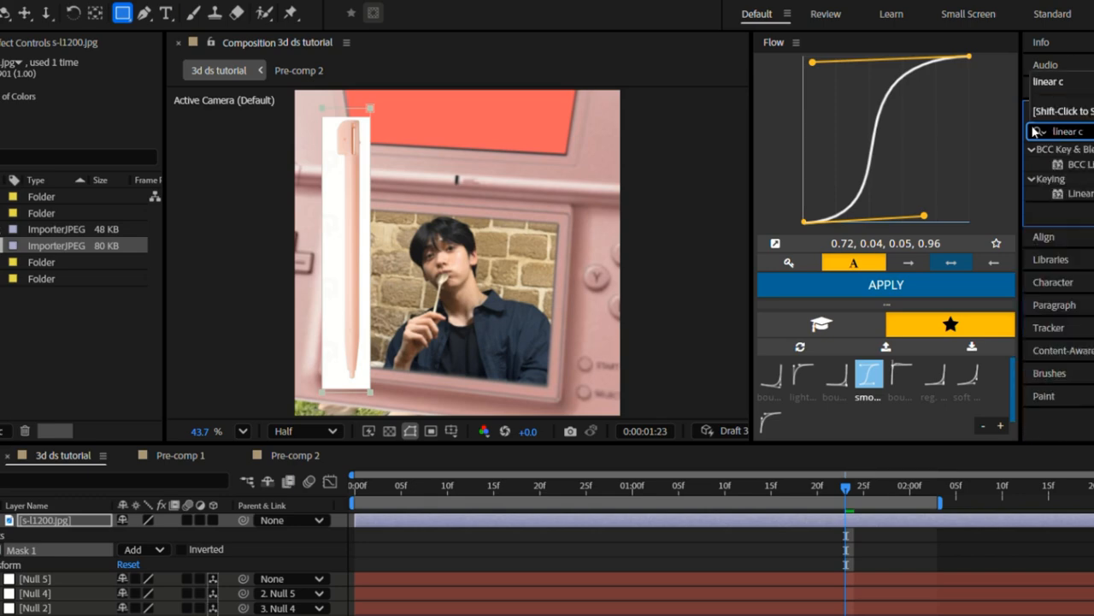
double_click(1079, 193)
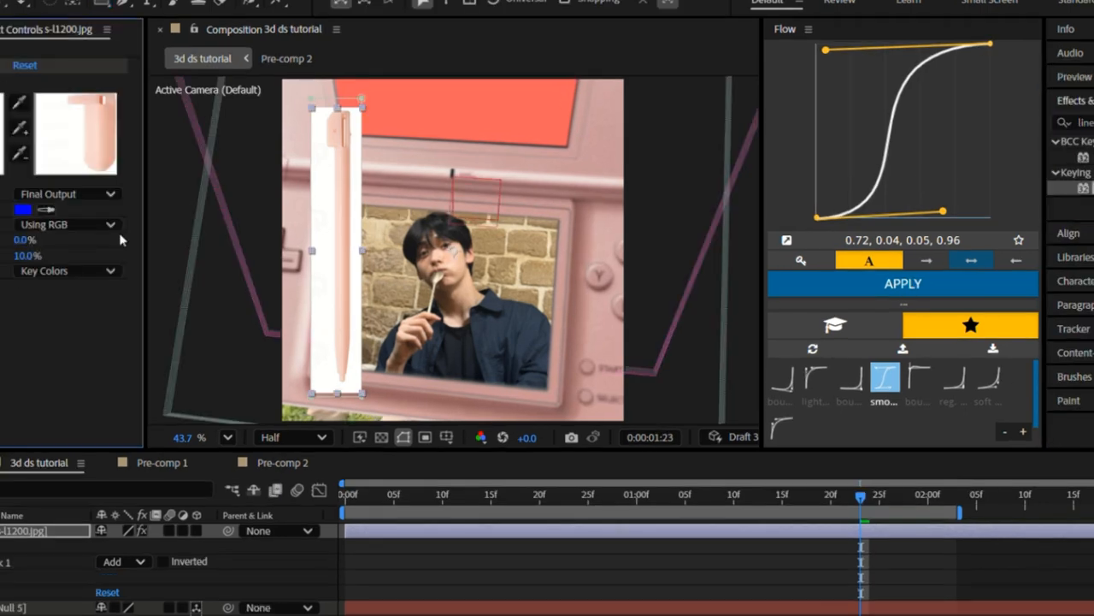
Step: Key out the stylus image's white background and set the matching softness to 1.0%
left_click(46, 209)
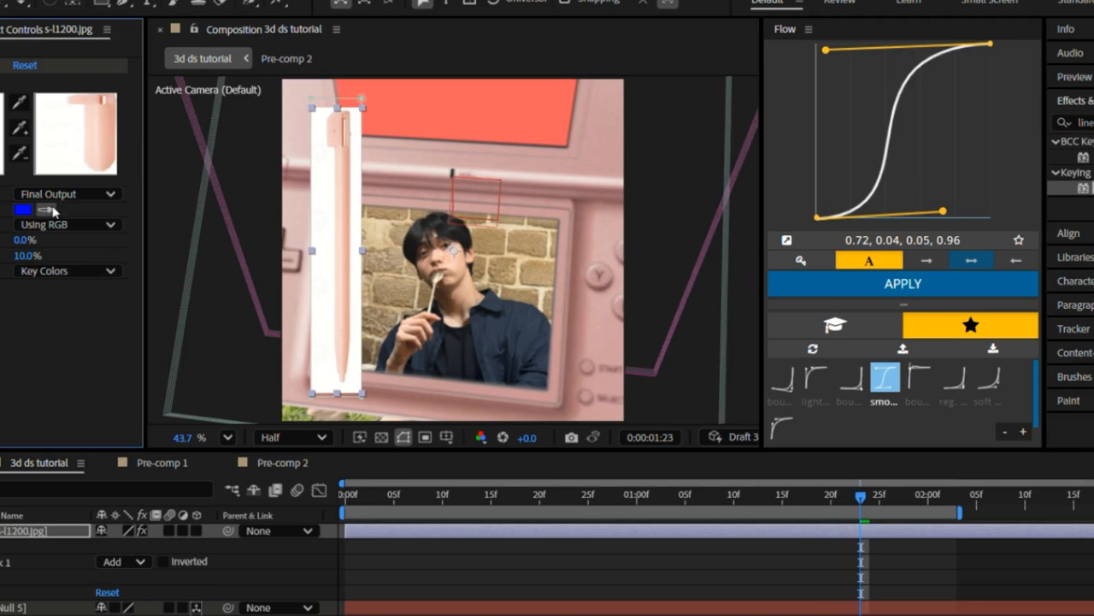
left_click(331, 207)
left_click(30, 255)
type("10")
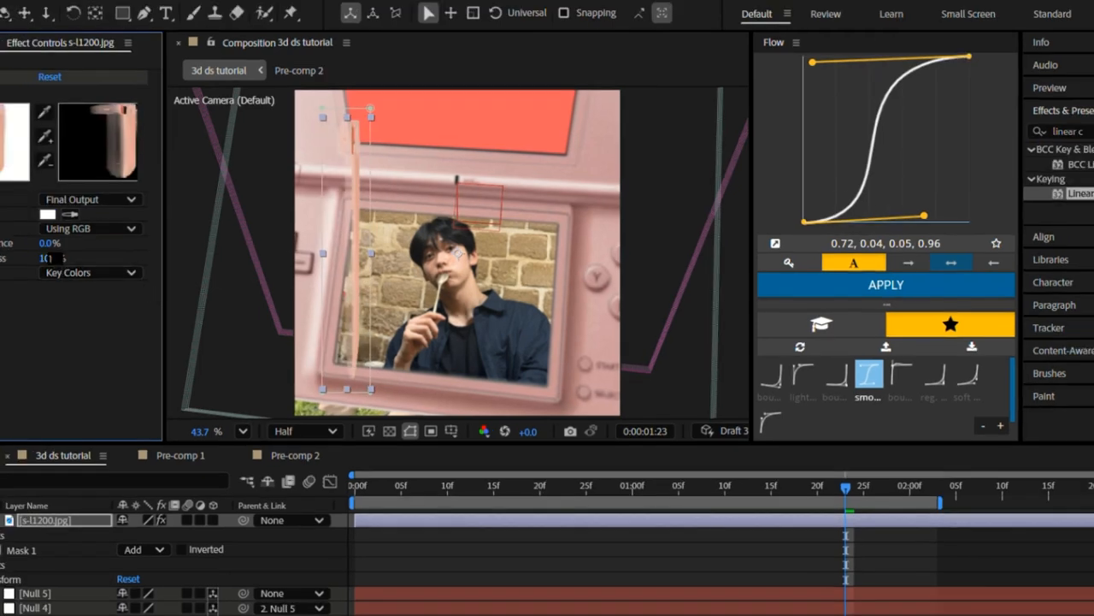
key("Return")
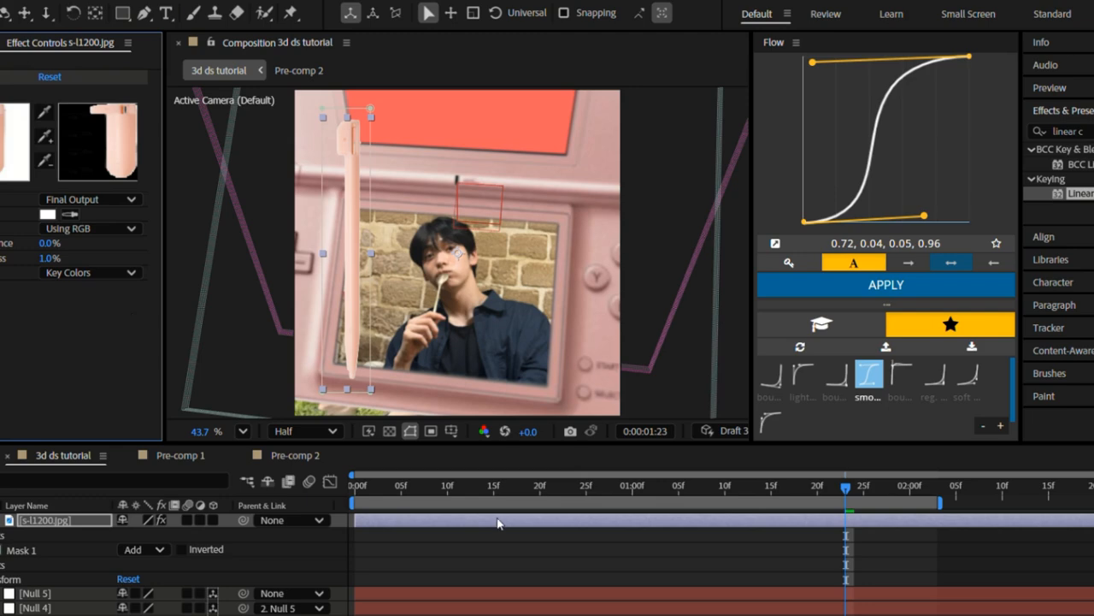
Step: At 0:00:00:24, scale the stylus layer to 68% and move its anchor point onto the middle of the stylus
left_click(578, 486)
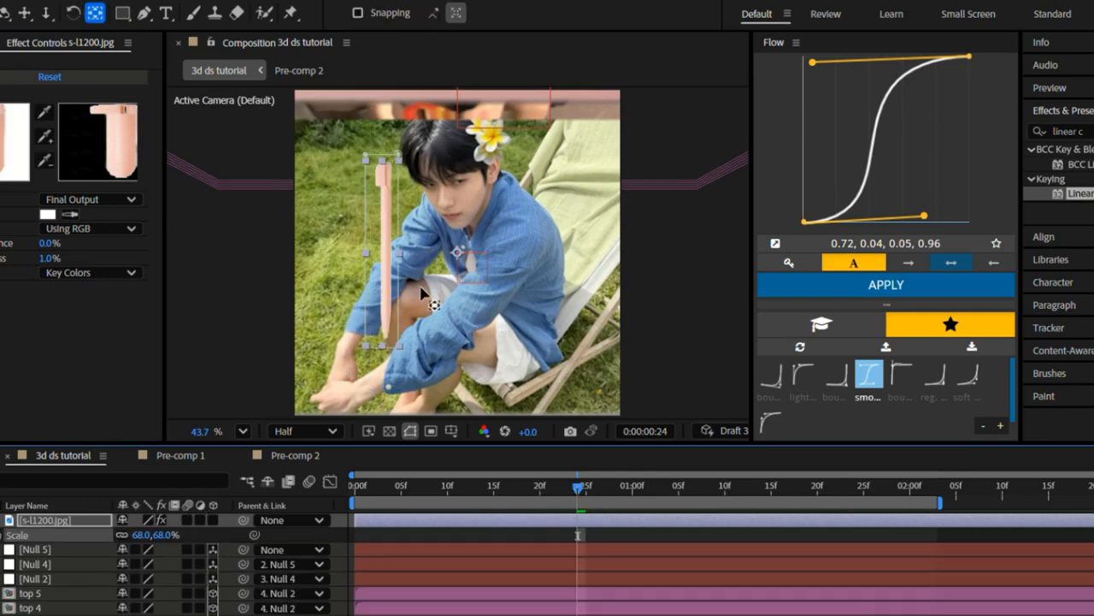
left_click(456, 253)
left_click_drag(458, 254, 384, 253)
Step: Add starting Position, Scale and Rotation keyframes to the stylus layer at 0:00:00:24
key("p")
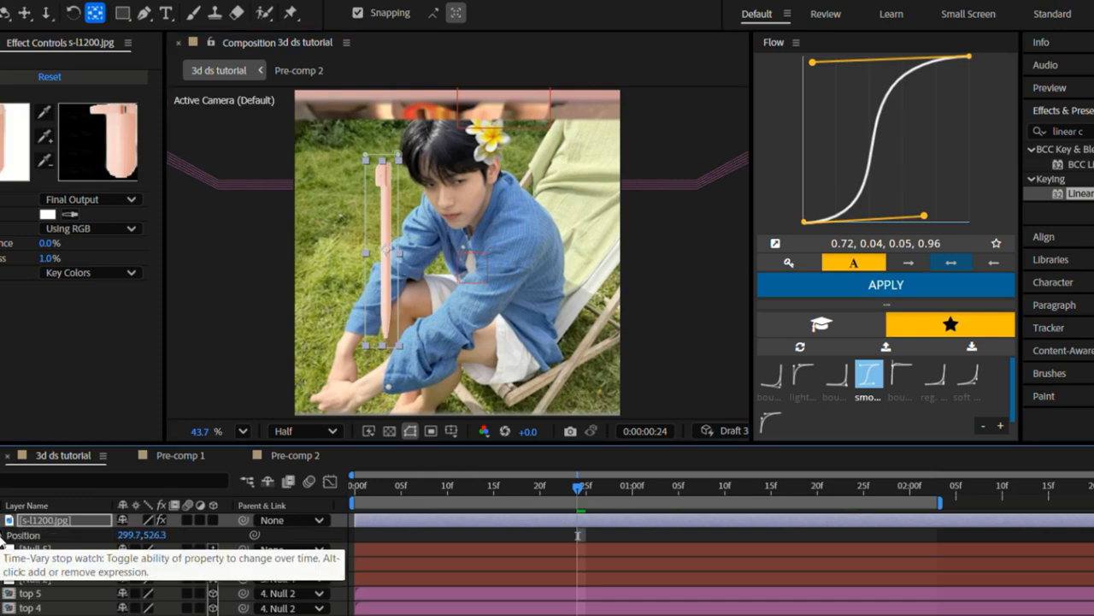
left_click(4, 535)
key("s")
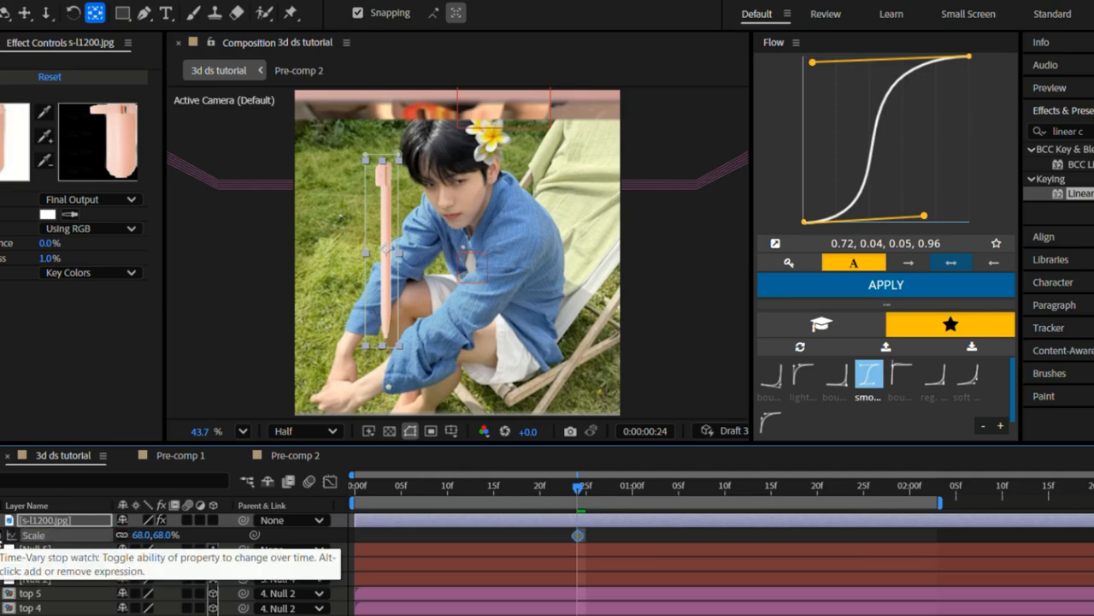
Step: At 0:00:01:10, keyframe the stylus rotated to -130° and positioned at 632.9, 934.1 over the lower screen
left_click_drag(578, 488, 698, 501)
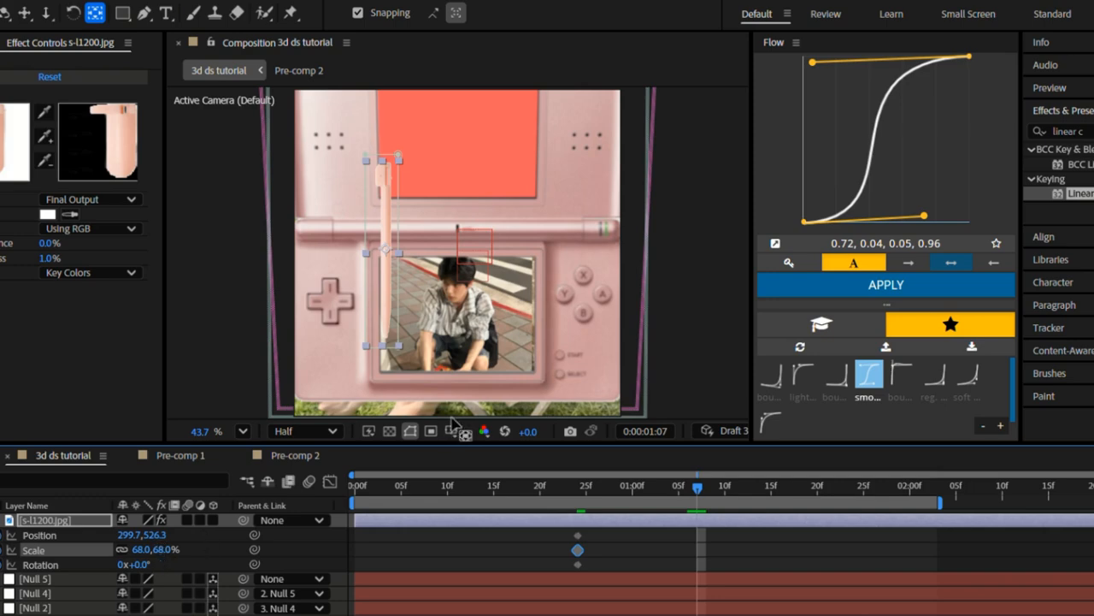
key("v")
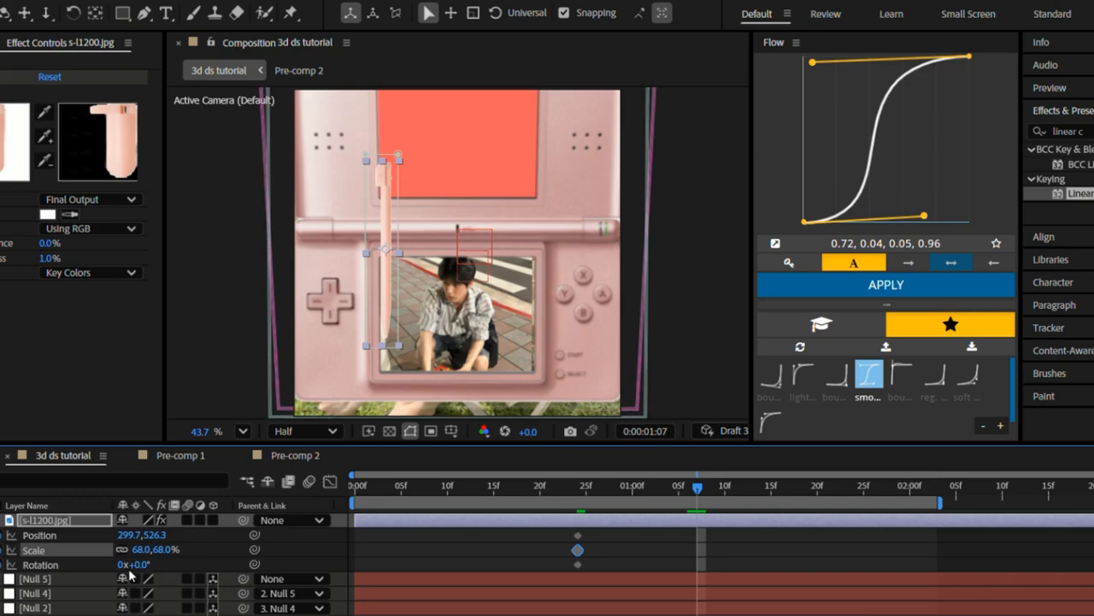
left_click_drag(139, 566, 112, 565)
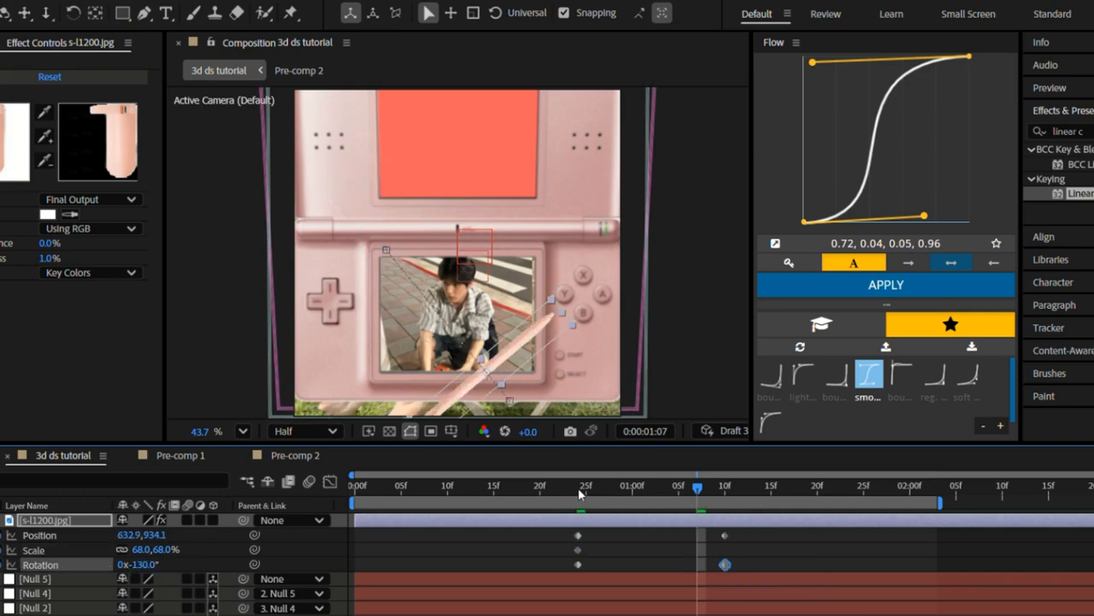
Step: Shift the stylus's starting X Position at 0:00:00:24 past the left edge of the frame
left_click(579, 493)
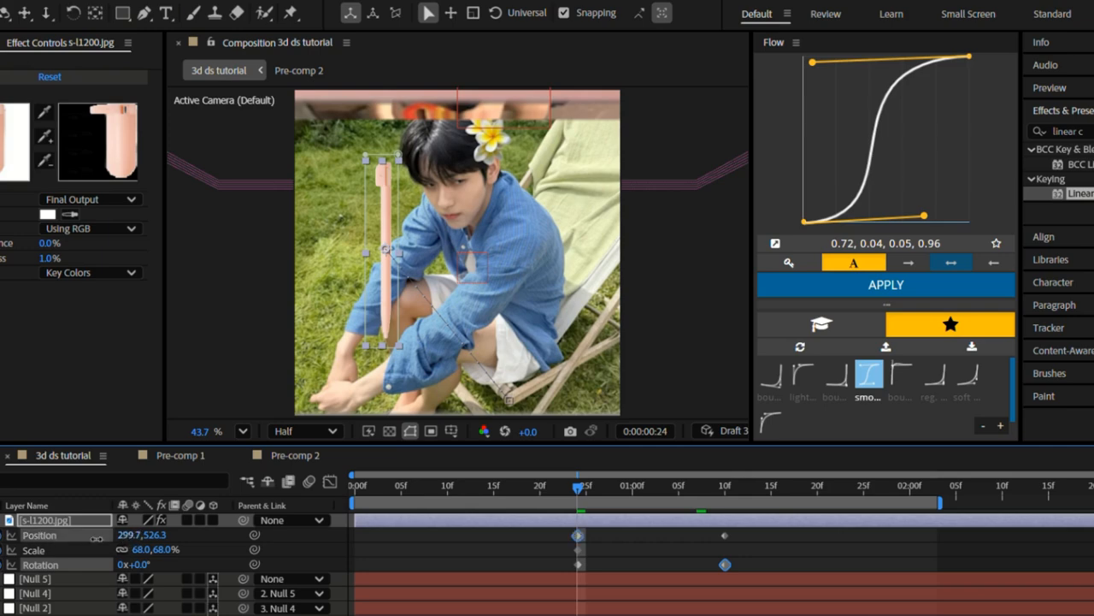
left_click_drag(97, 538, 12, 540)
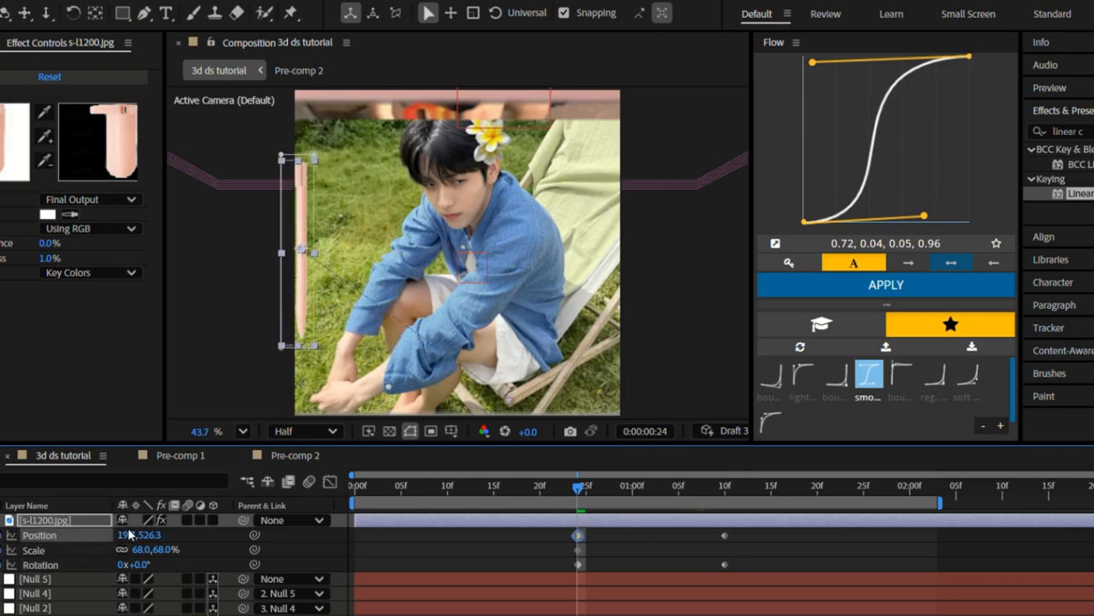
left_click(113, 530)
left_click_drag(122, 534, 87, 533)
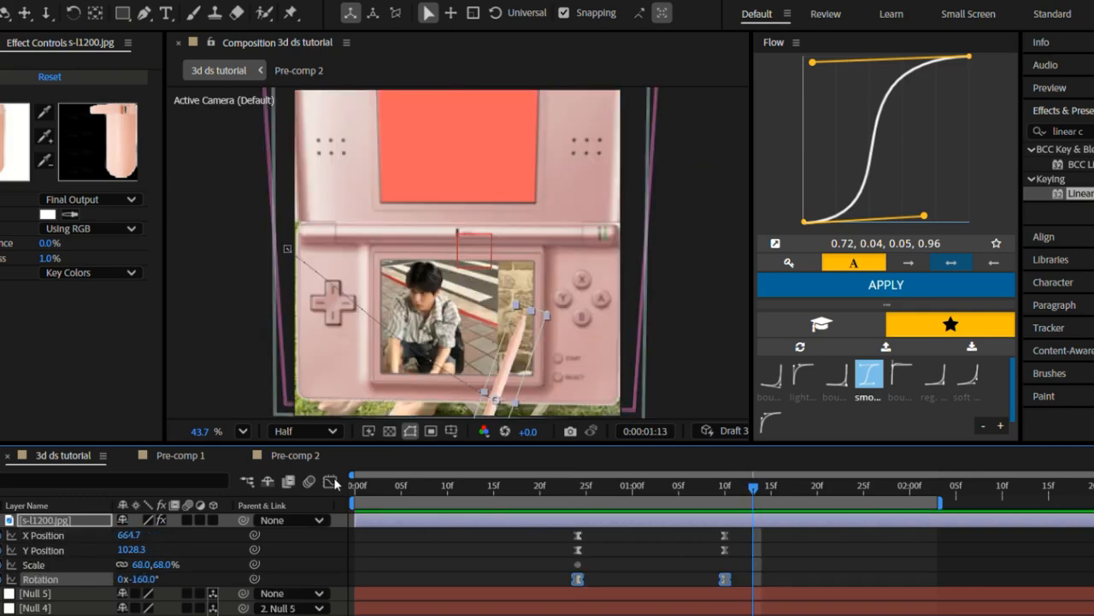
Step: Add a new null object and parent the stylus layer to it
right_click(338, 522)
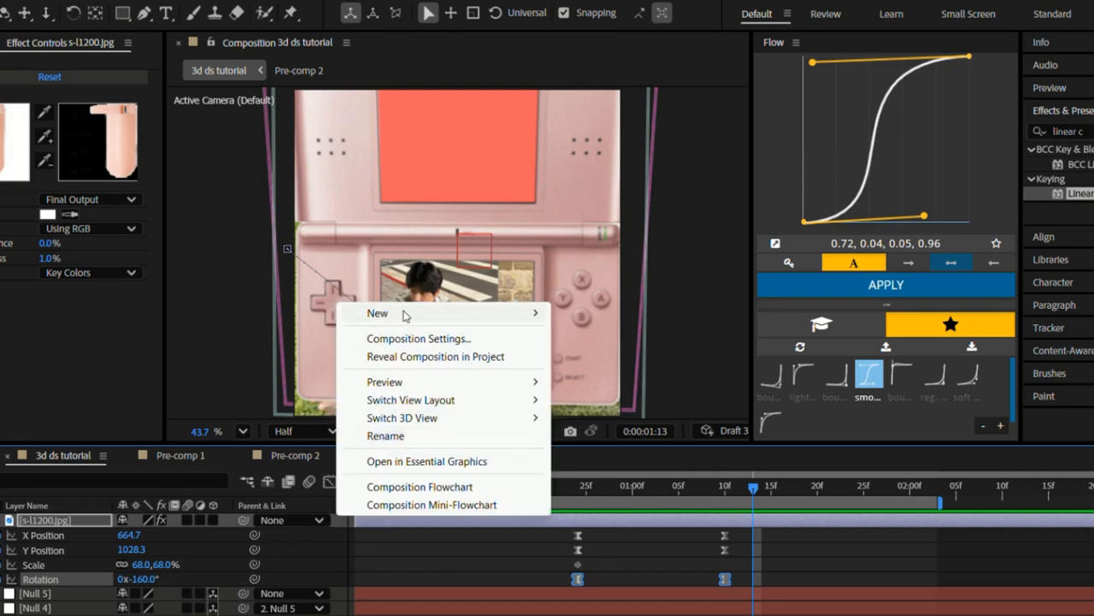
mouse_move(464, 313)
left_click(602, 410)
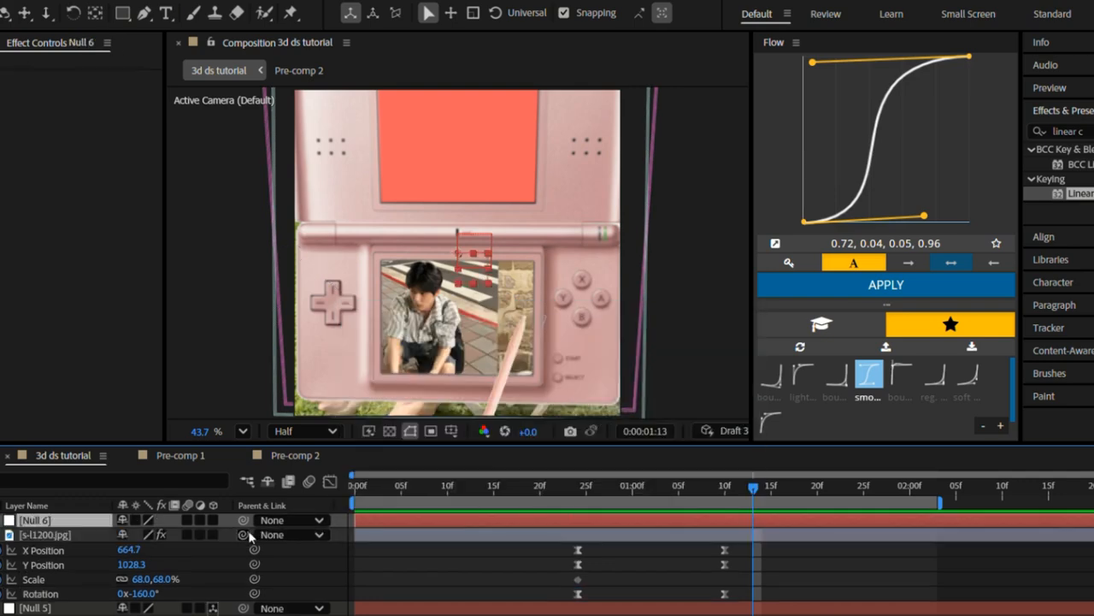
left_click_drag(229, 525, 227, 519)
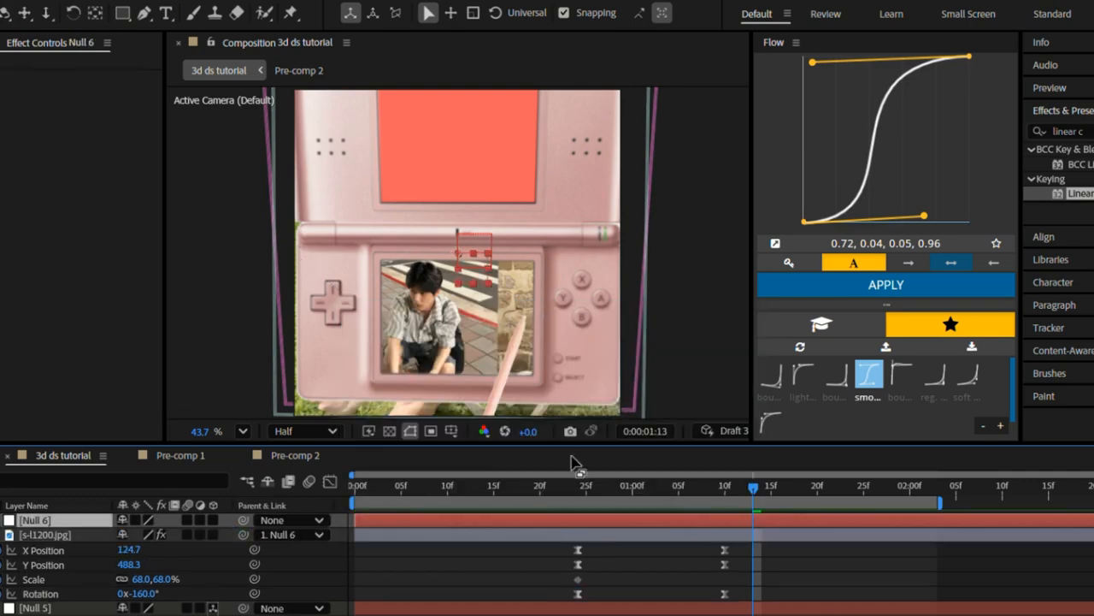
Step: At 0:00:01:06, add starting Position and Rotation keyframes to the stylus's parent null
left_click(615, 486)
left_click_drag(622, 496, 688, 511)
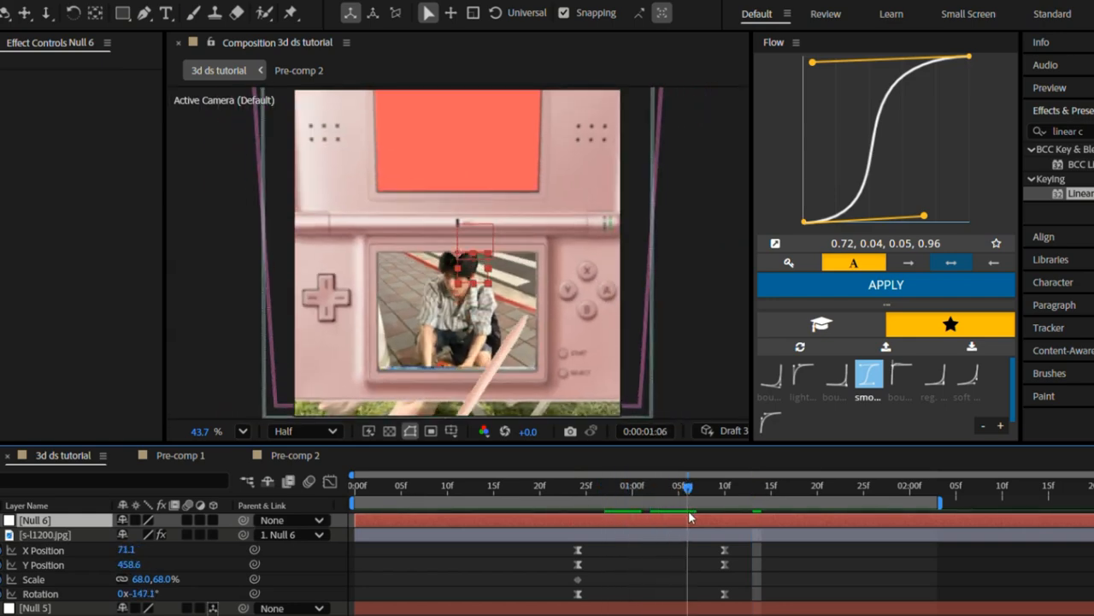
key("alt+shift+p")
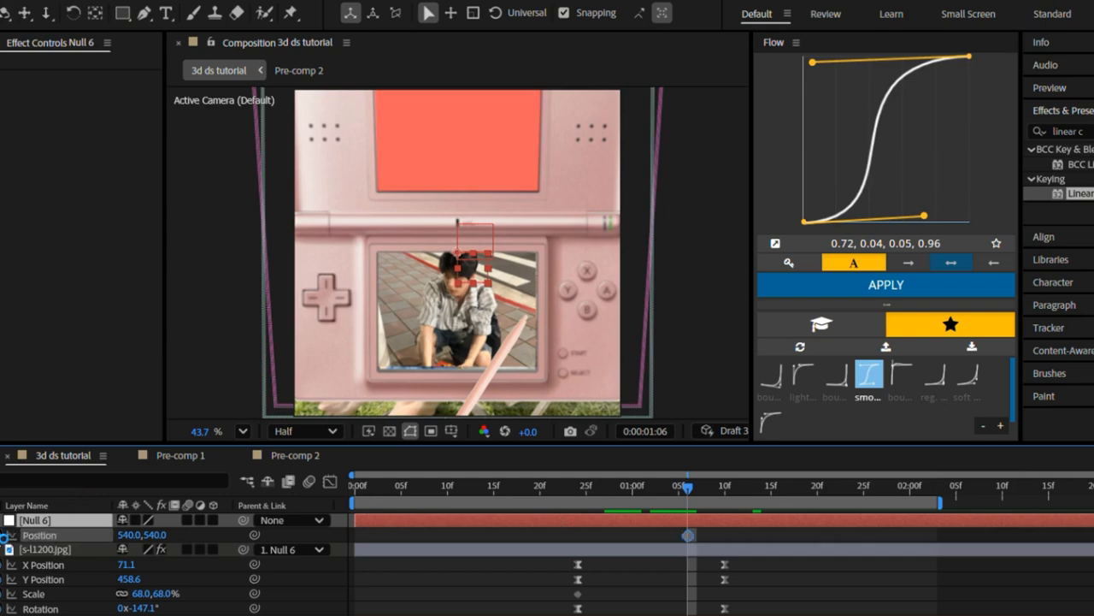
key("alt+shift+r")
left_click(25, 535)
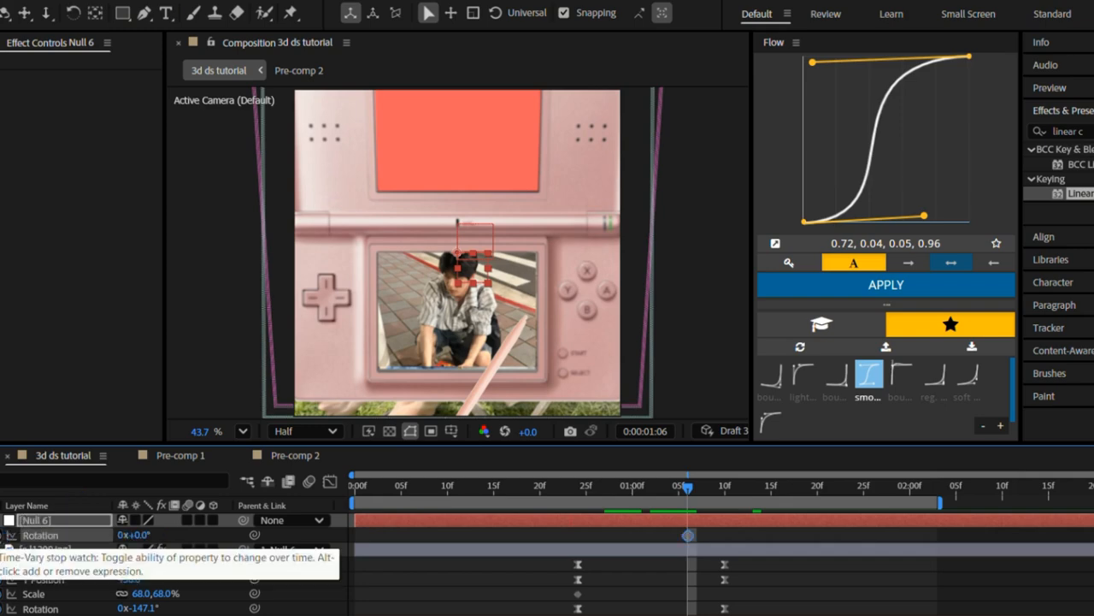
Step: Move the new null's anchor point down onto the stylus near the lower screen's bottom edge
key("y")
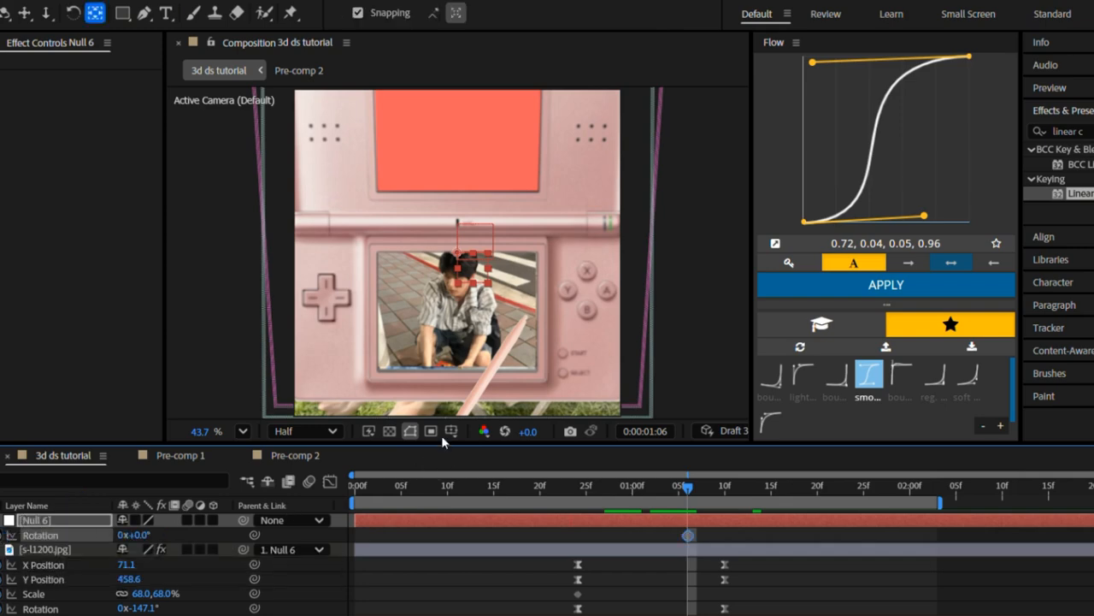
left_click(460, 278)
left_click_drag(461, 282, 485, 366)
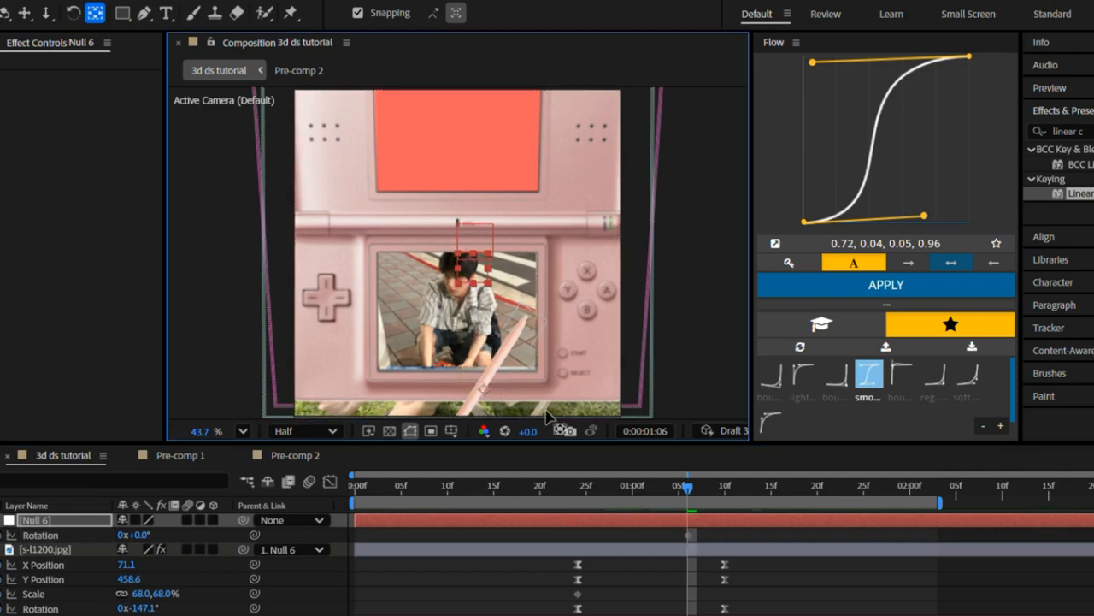
Step: Keyframe the stylus null's Position at 0:00:01:06, then move it left and rotate it counter-clockwise at about 0:00:01:28
key("alt+shift+p")
left_click_drag(689, 489, 862, 504)
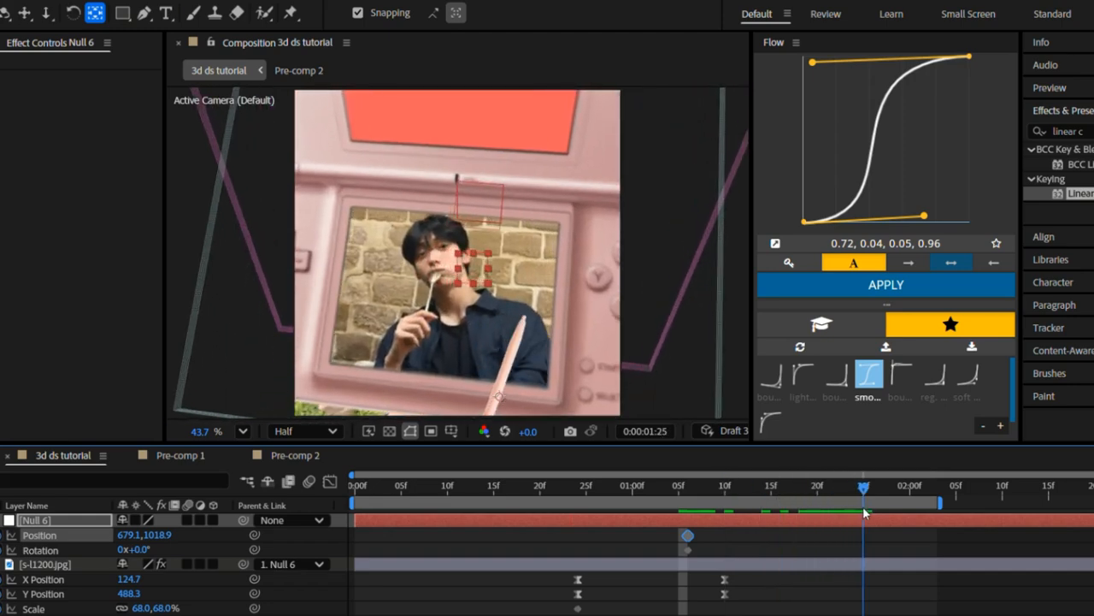
key("u")
key("u")
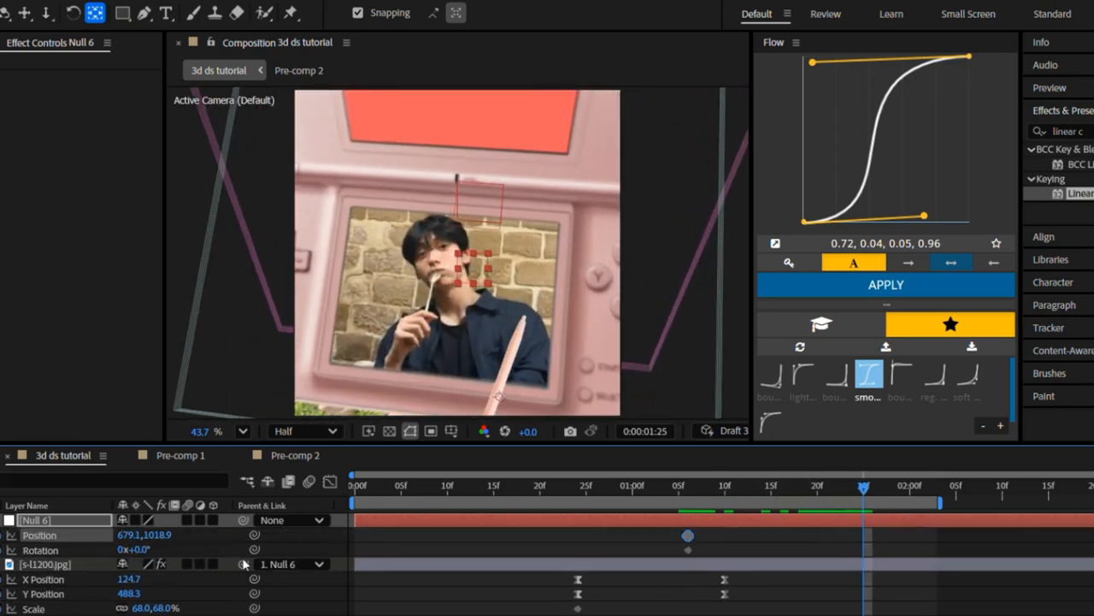
left_click_drag(137, 549, 13, 534)
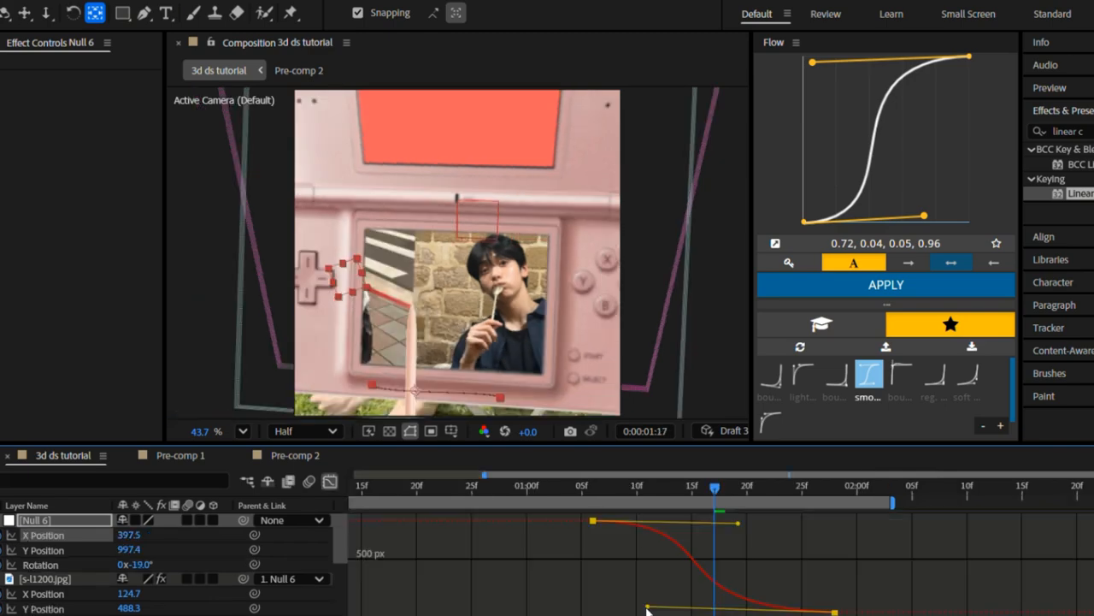
Step: Smooth the stylus null's X Position and Y Position curves with Easy Ease and longer, nearly flat keyframe handles
left_click_drag(646, 608, 647, 610)
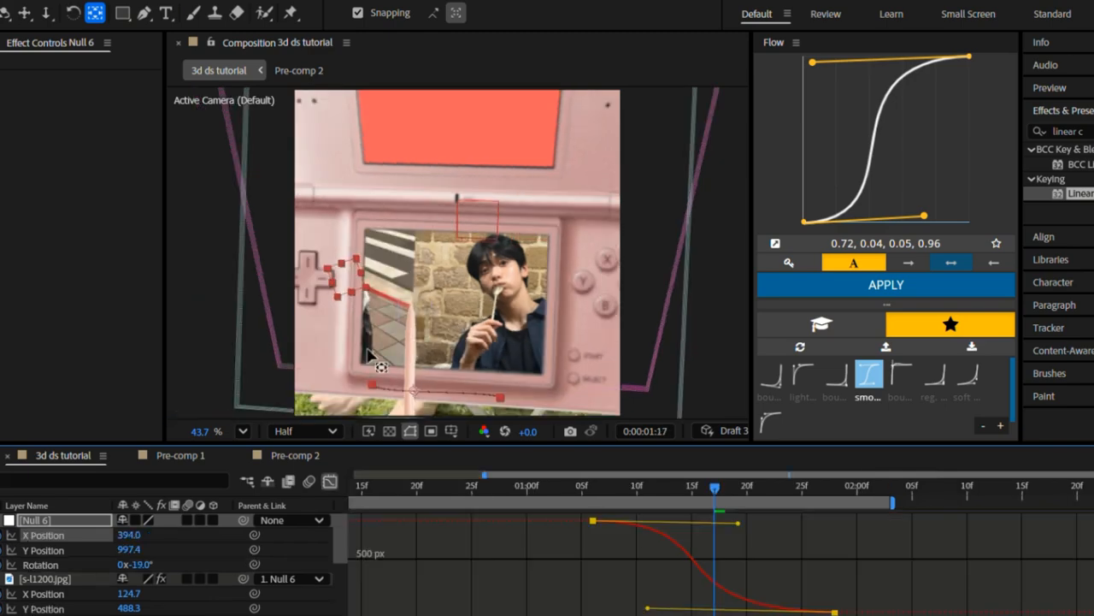
left_click(72, 550, "shift")
left_click(72, 548)
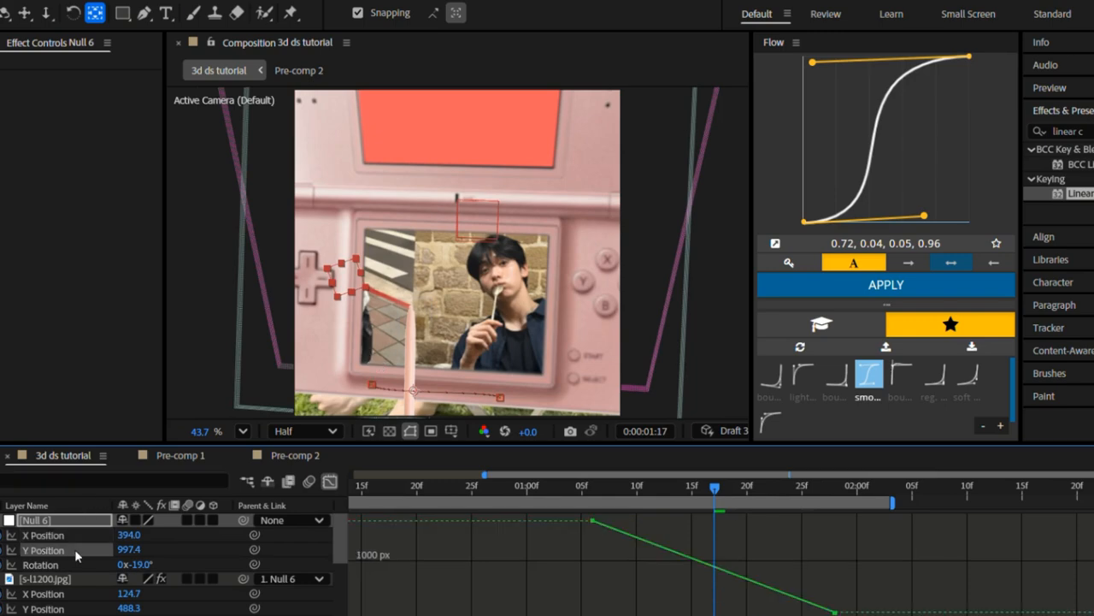
left_click(686, 556)
key("F9")
left_click_drag(674, 521, 742, 525)
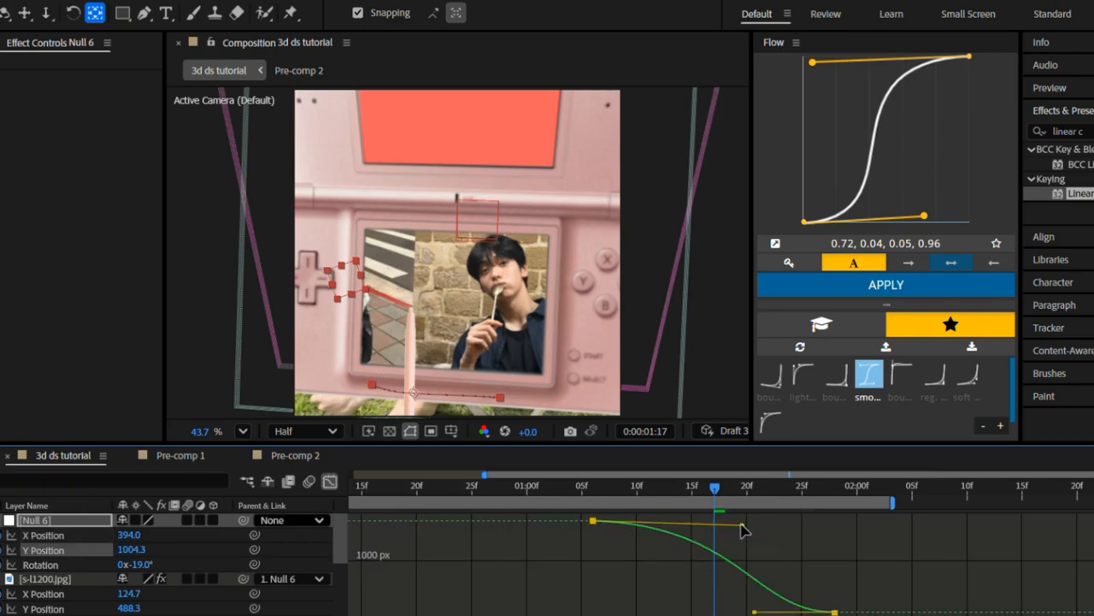
Step: Add a white Parallel light with 100% intensity, Smooth falloff, 800 radius, 800 falloff distance and shadows cast at 100% darkness
right_click(342, 308)
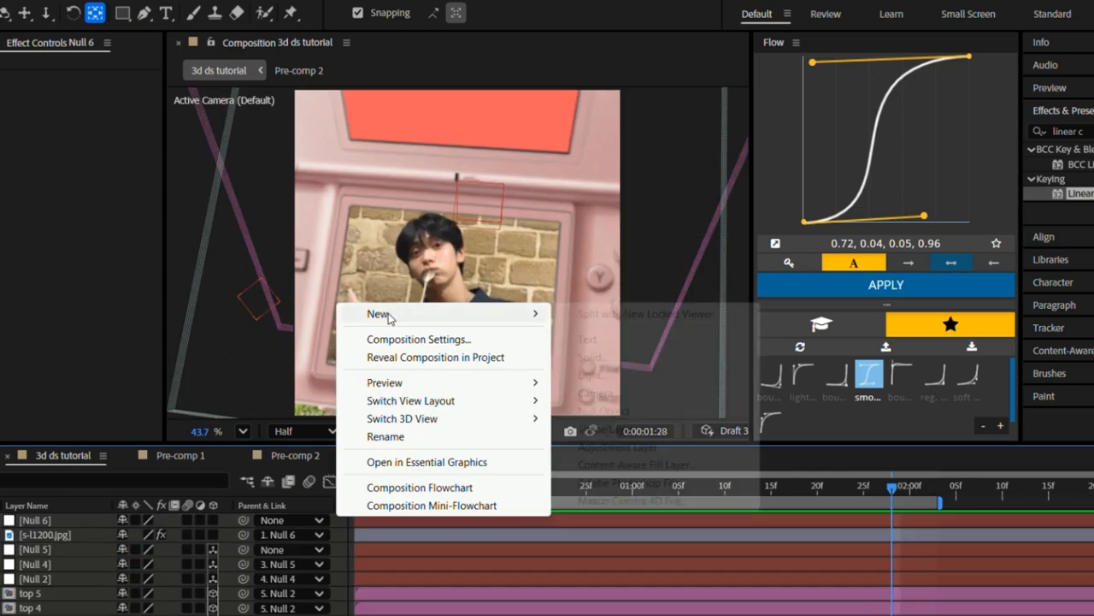
mouse_move(377, 314)
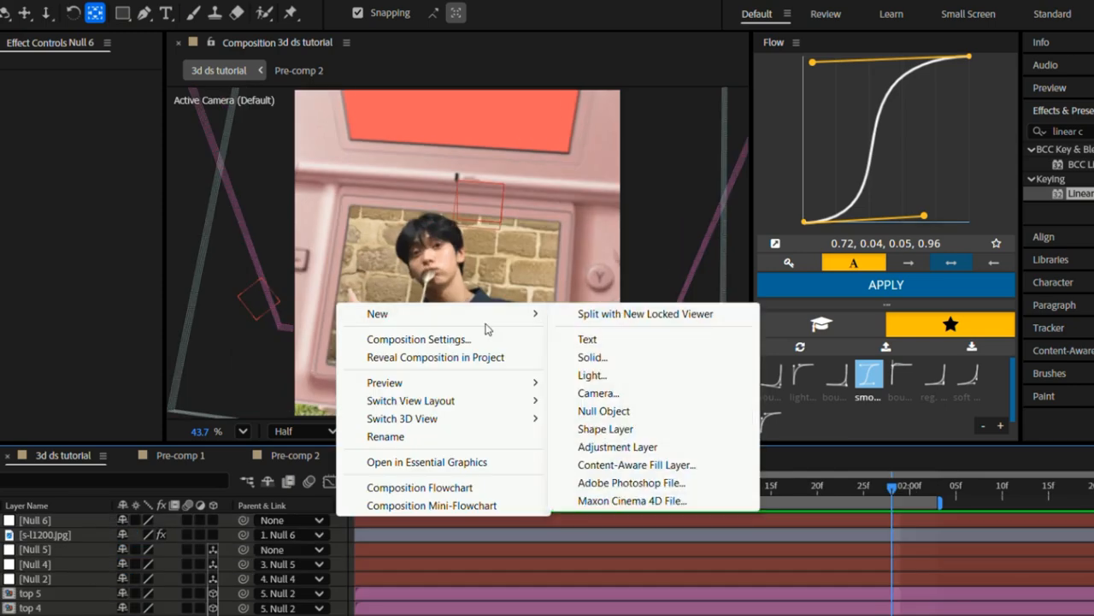
left_click(634, 372)
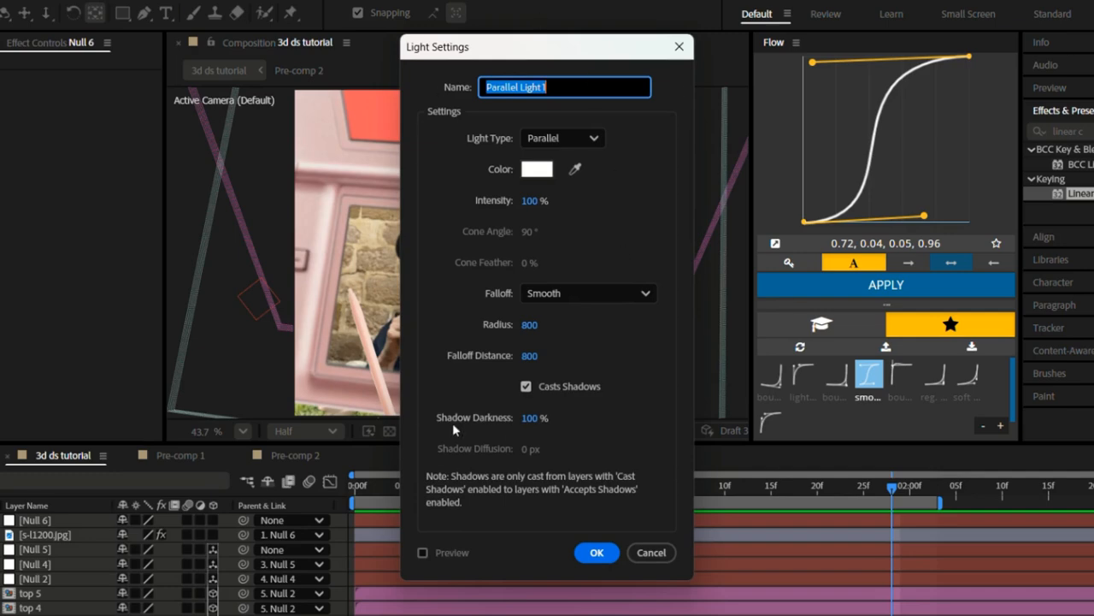
left_click(602, 555)
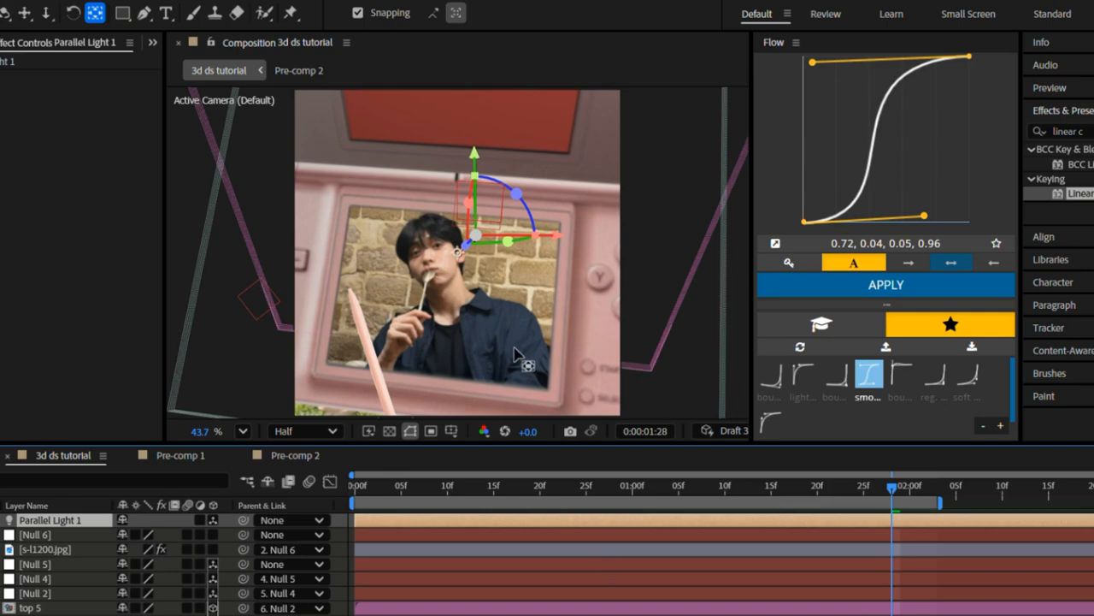
Step: Play back the composition to check the stylus sweep and the new light's shading on the DS
key("v")
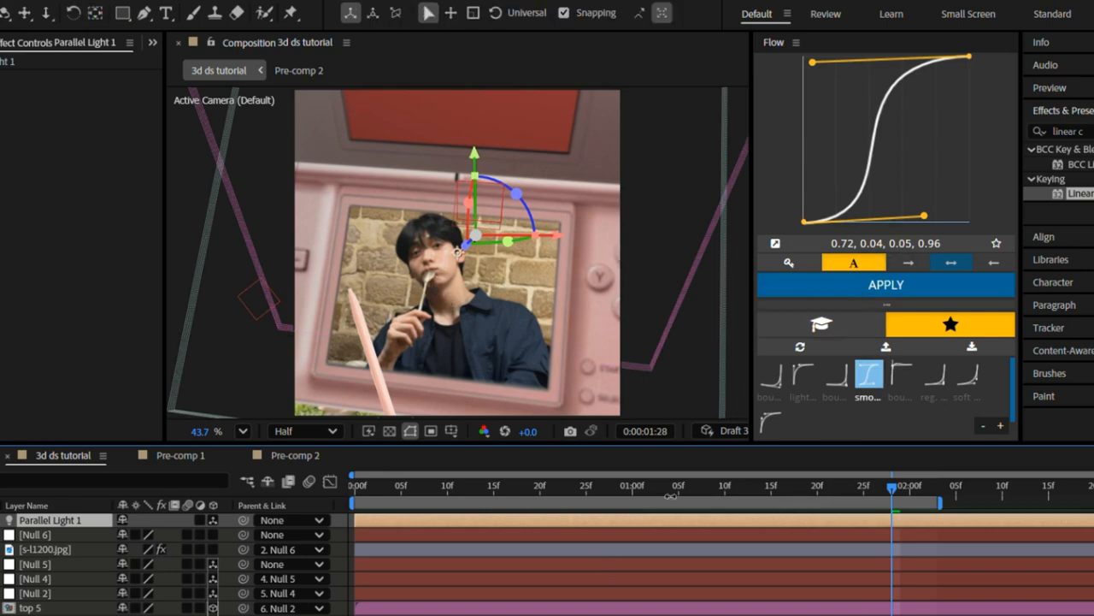
left_click_drag(663, 485, 826, 488)
key("space")
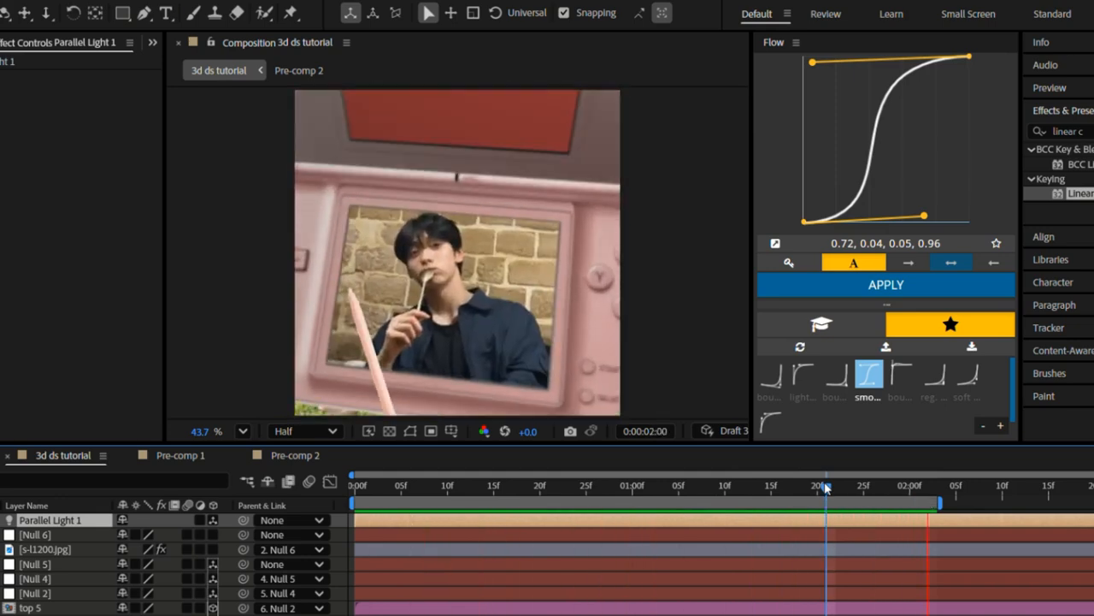
key("space")
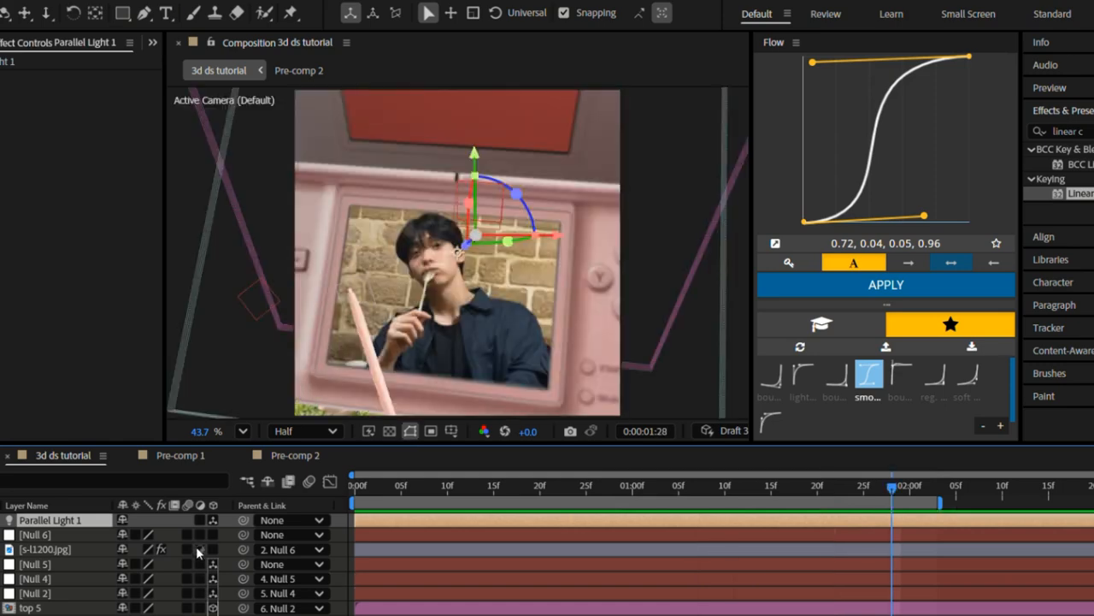
Step: Enable motion blur on the null, stylus, top and bottom layers and for the composition, and preview the animation
left_click_drag(189, 544, 188, 608)
scroll(187, 590, "down", 5)
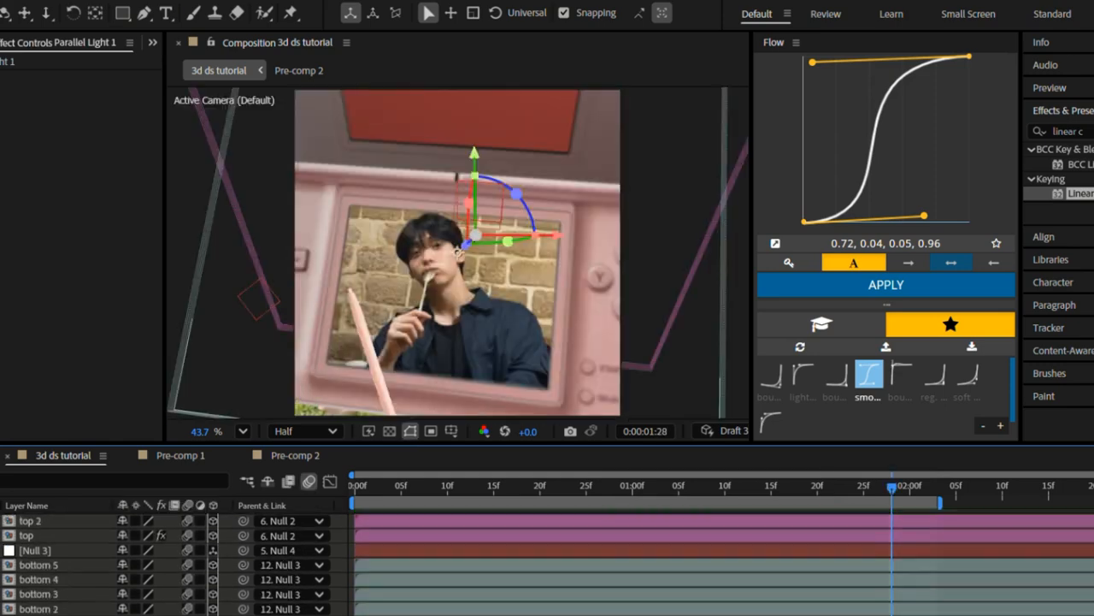
scroll(335, 531, "up", 5)
key("space")
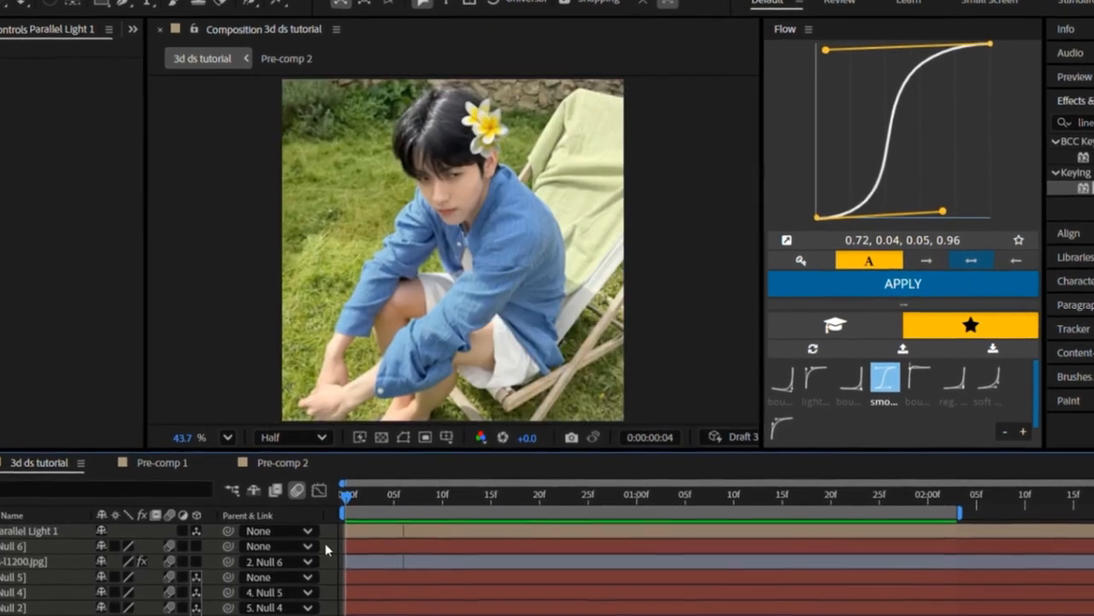